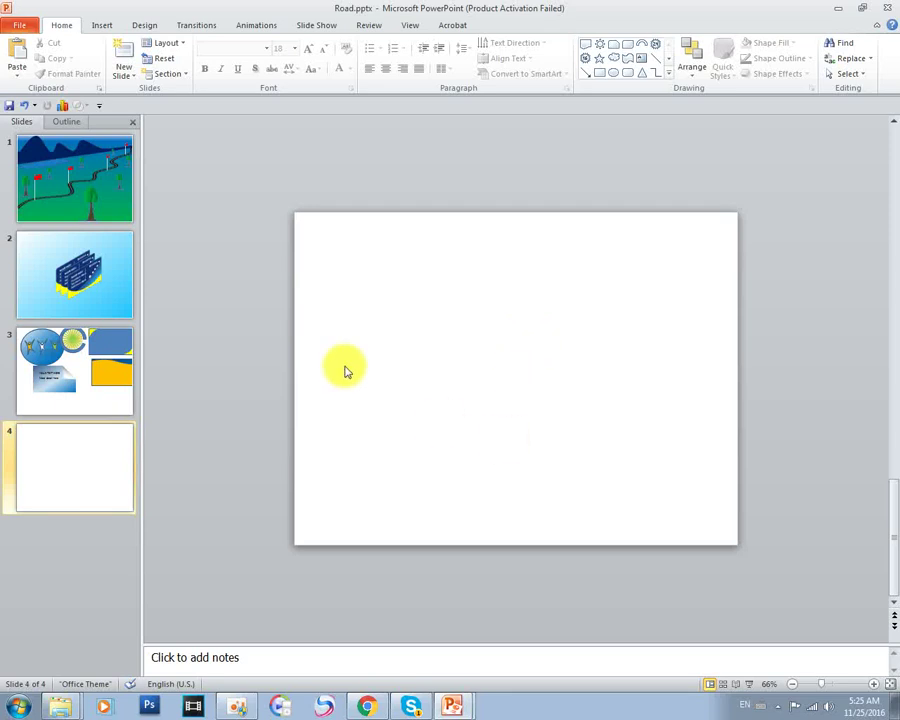
Draw a hexagon across the middle of slide 4 and nudge it slightly up.
left_click(102, 25)
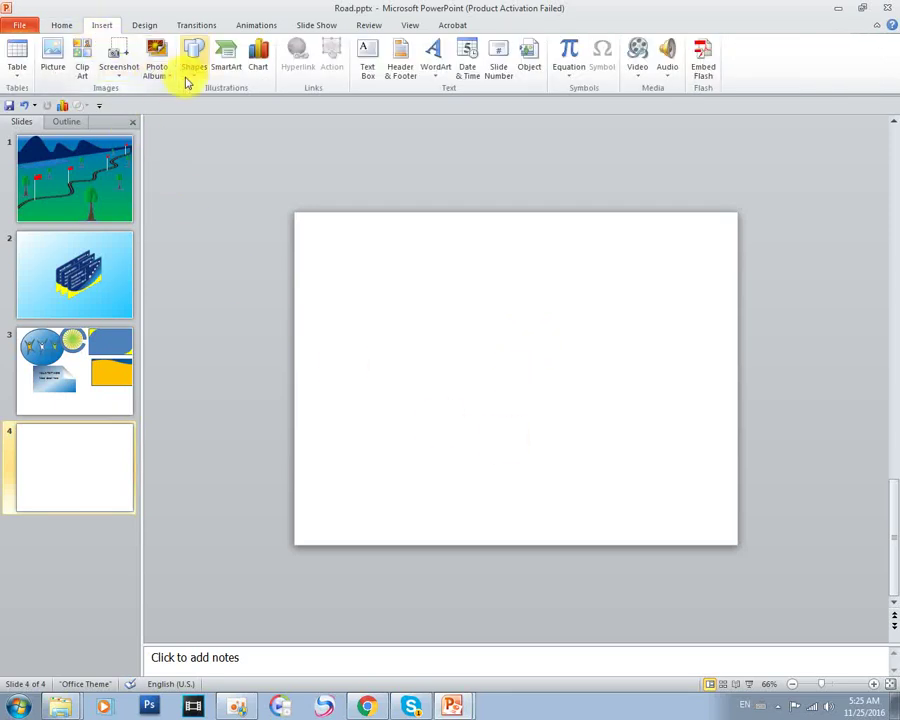
left_click(192, 64)
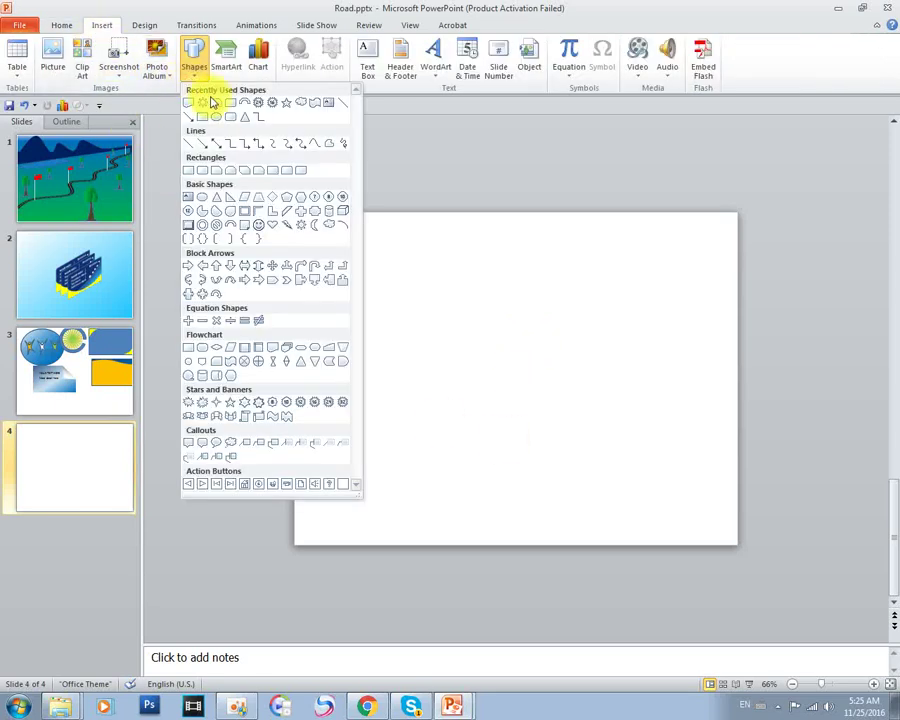
left_click(301, 200)
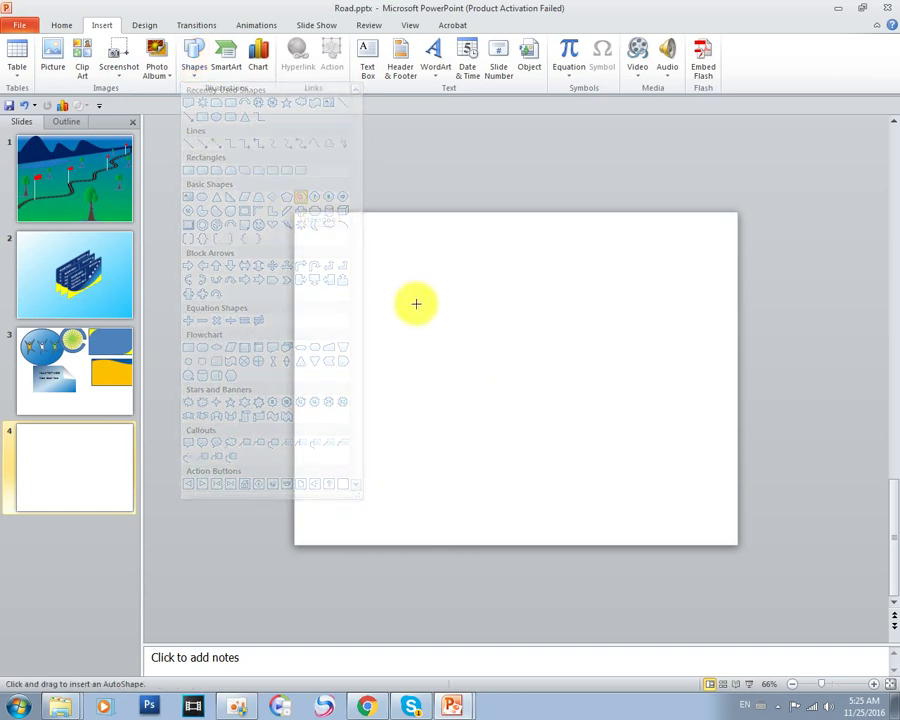
left_click_drag(386, 308, 616, 504)
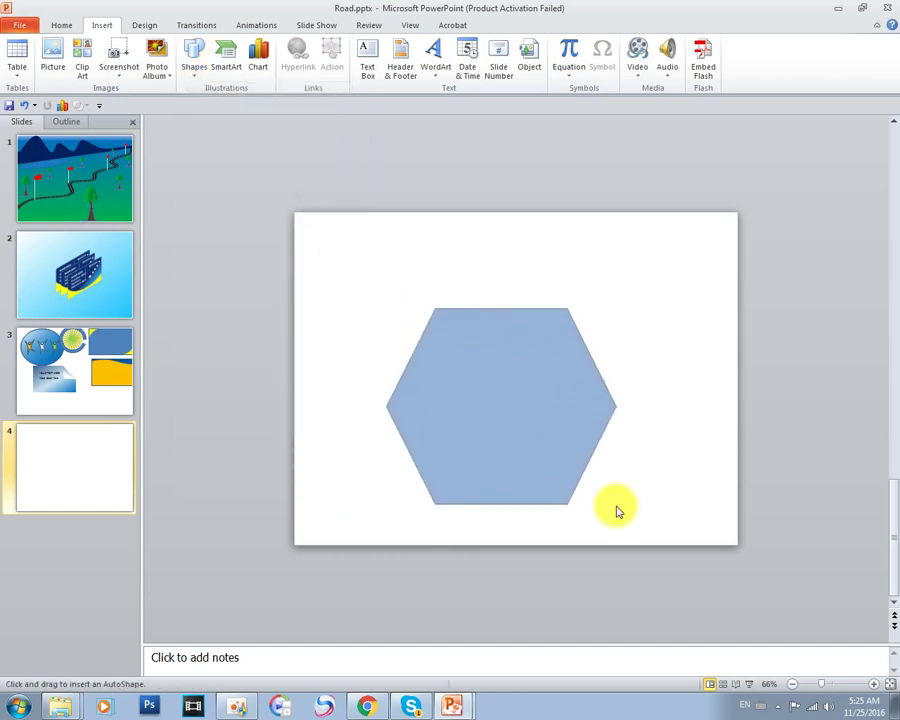
left_click_drag(520, 450, 520, 424)
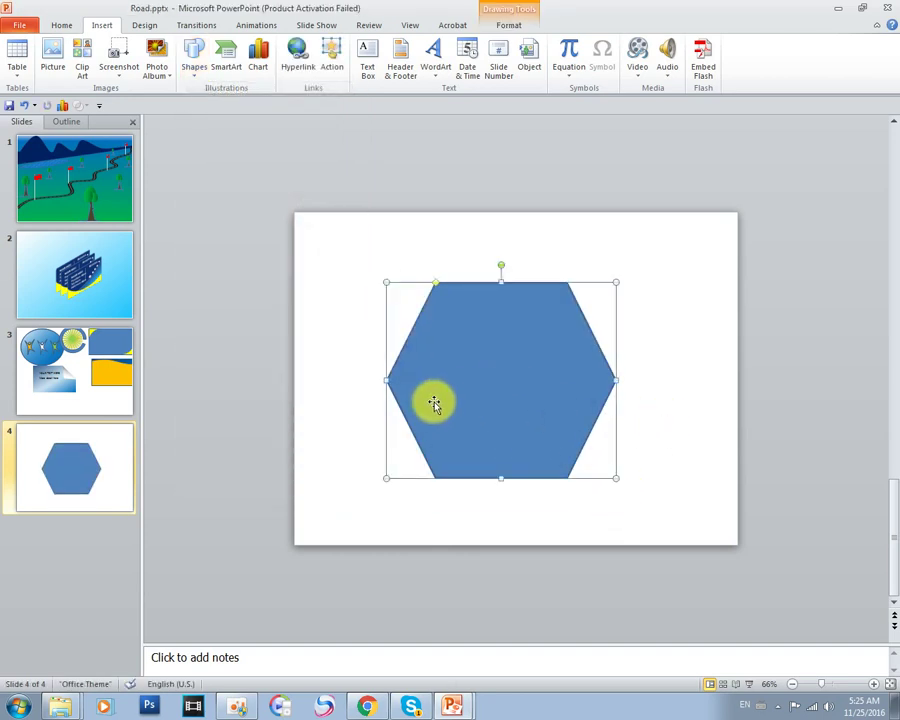
left_click(629, 395)
Draw a small circle over the hexagon's centre.
left_click(194, 66)
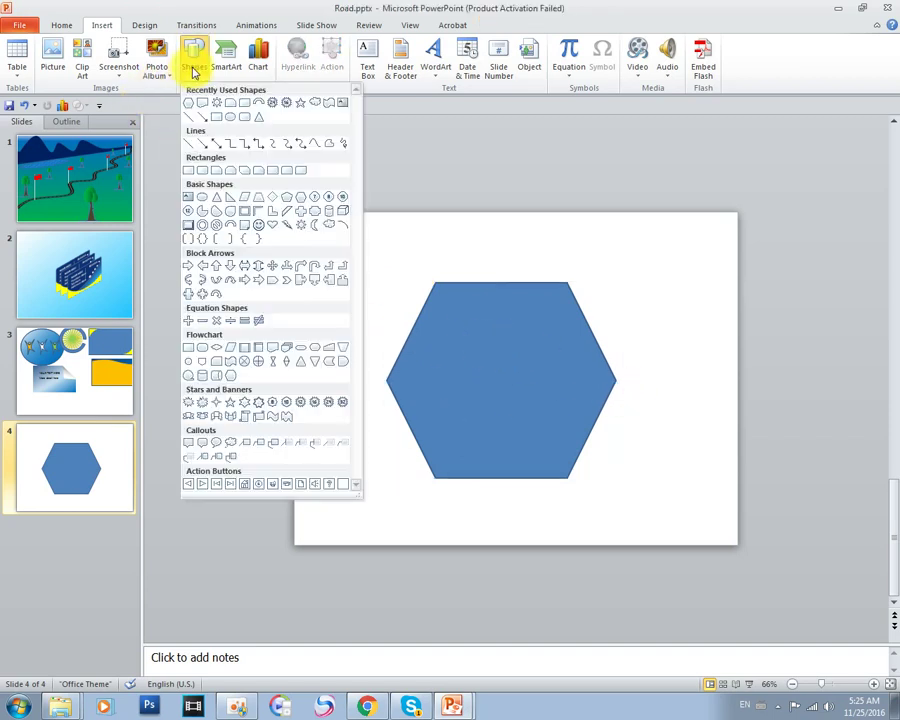
left_click(229, 121)
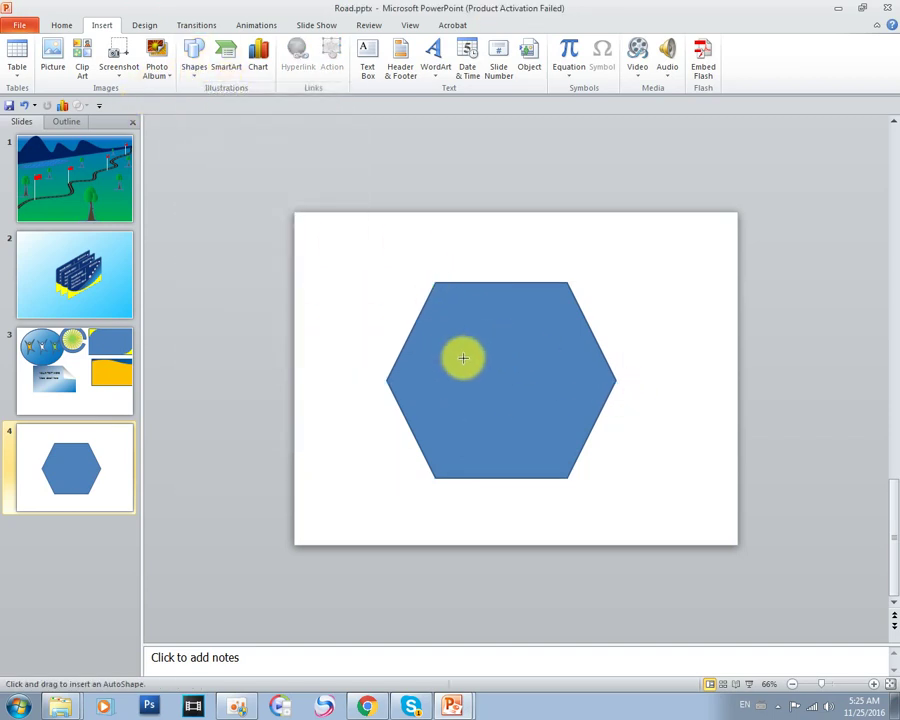
mouse_move(465, 358)
left_mouse_down()
mouse_move(507, 393)
mouse_move(513, 385)
left_mouse_up()
Select the hexagon first, then add the circle to the selection.
left_click(673, 294)
left_click(538, 311)
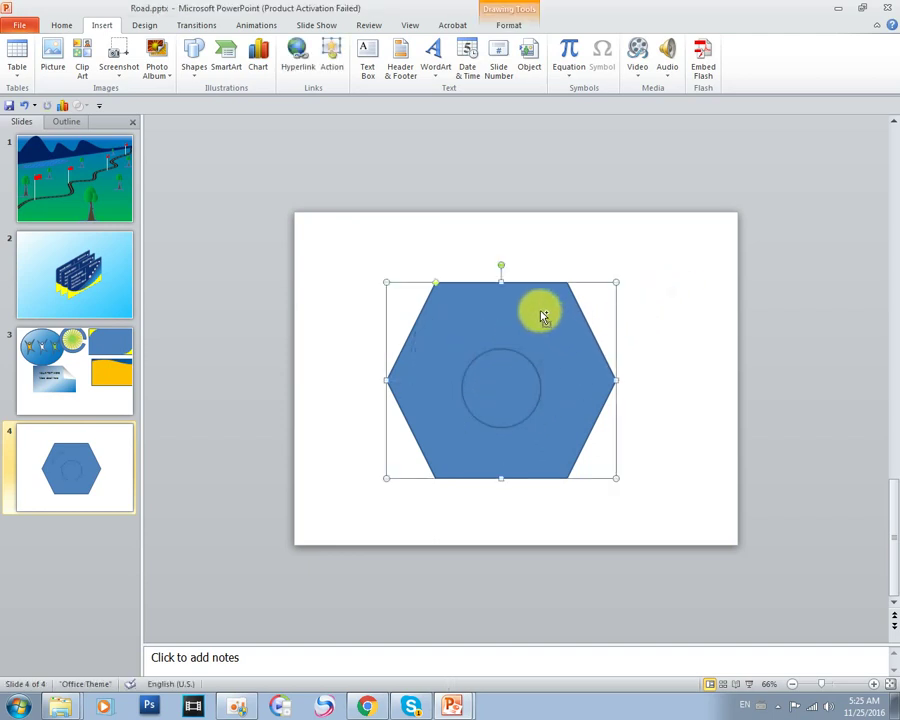
left_click(509, 374, "shift")
left_click(663, 344)
left_click(526, 384)
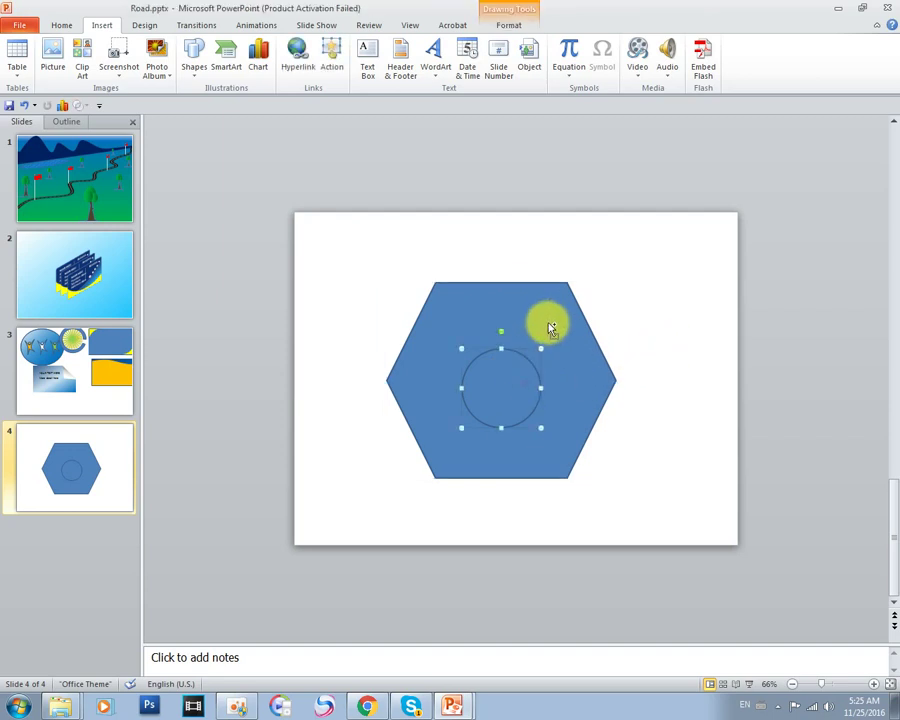
left_click(607, 311)
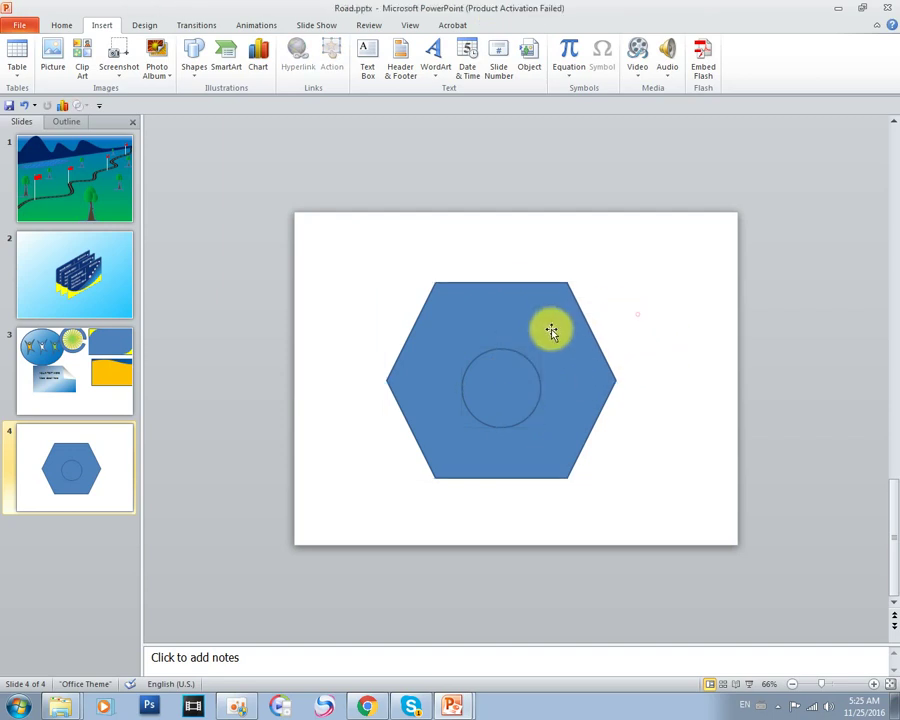
left_click(554, 327)
left_click(526, 375, "shift")
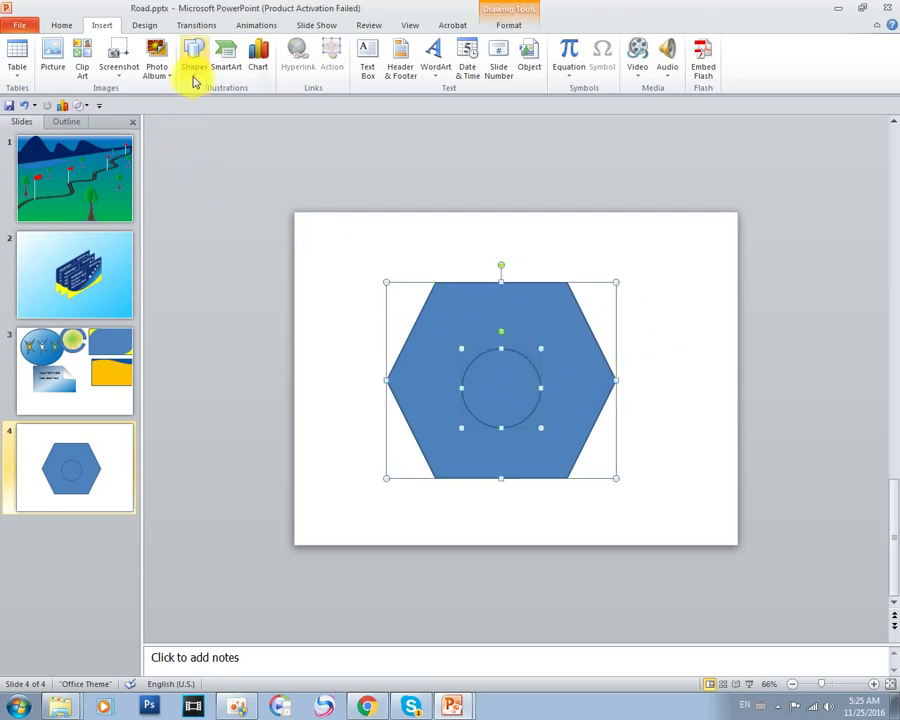
Apply Shape Subtract to cut the circle from the hexagon, undoing a trial Intersect.
left_click(88, 105)
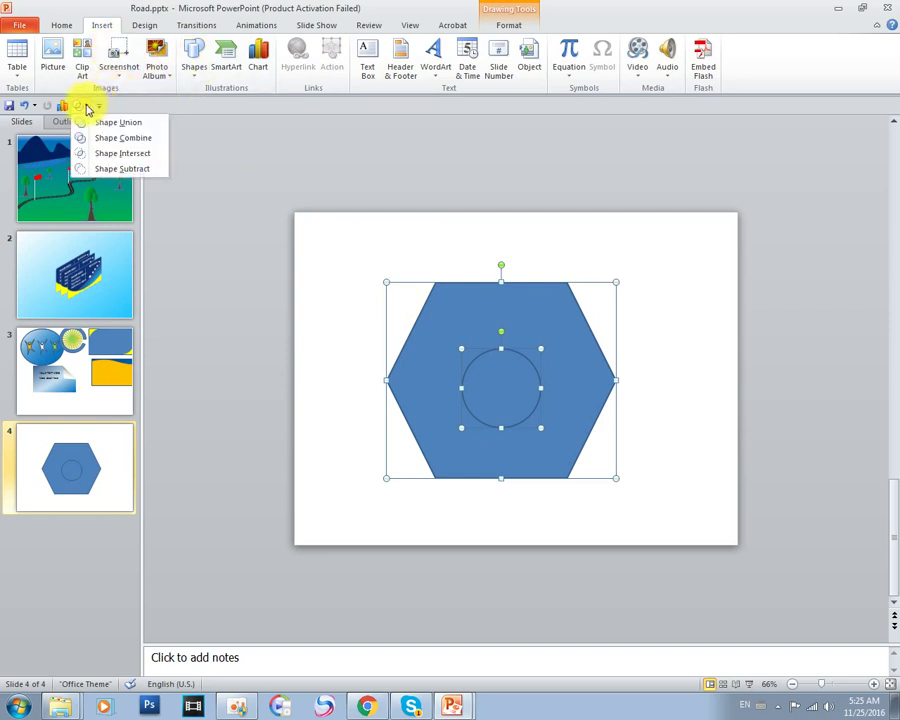
left_click(120, 153)
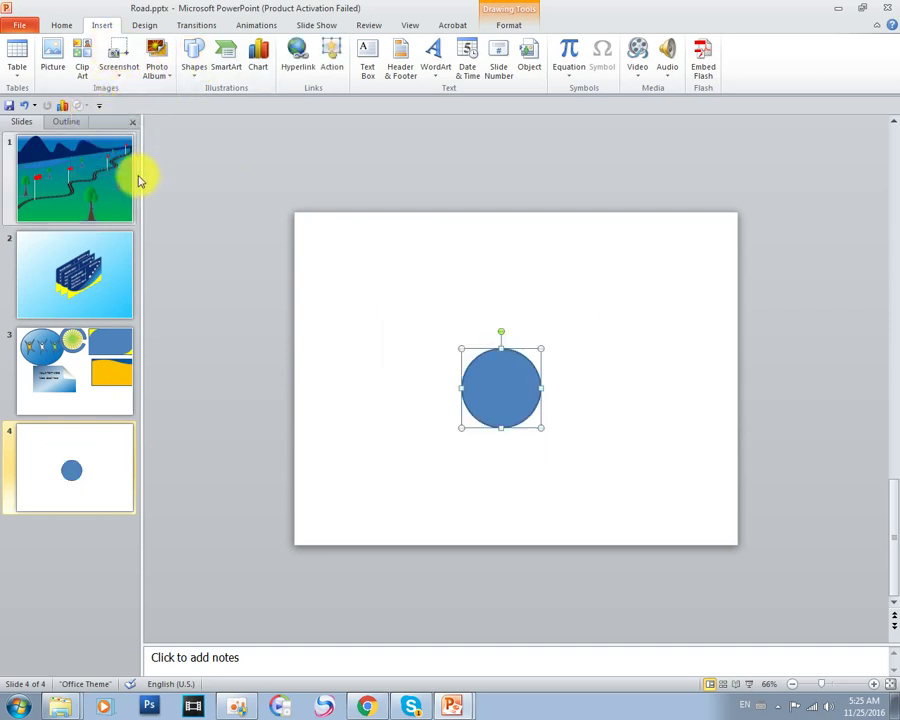
key("ctrl+z")
left_click(89, 106)
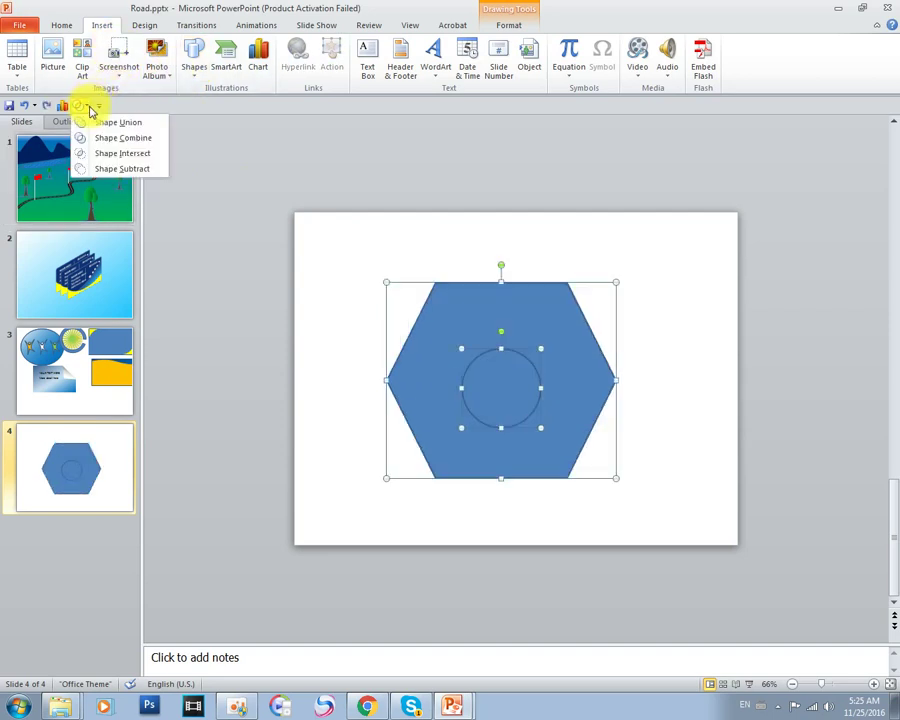
left_click(88, 167)
left_click(672, 322)
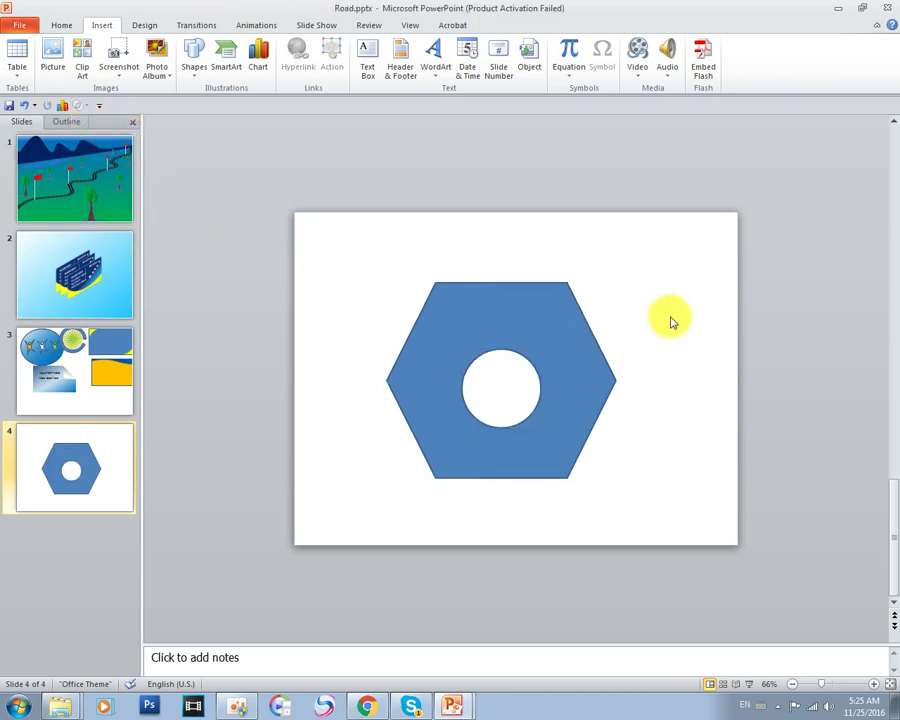
left_click(464, 340)
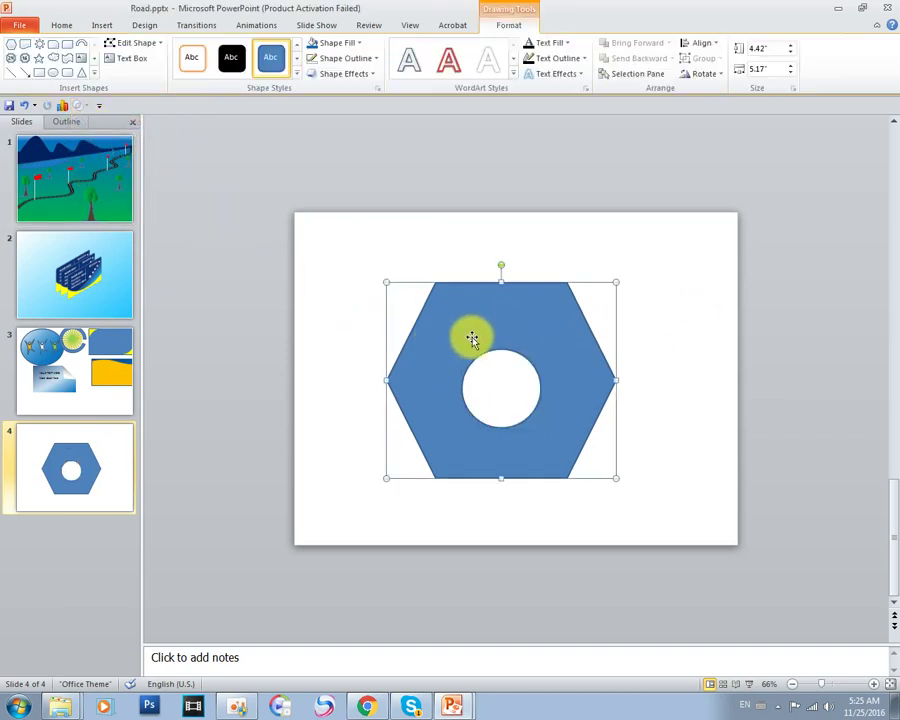
Give the holed hexagon a Parallel 3-D rotation preset in Format Shape.
right_click(566, 370)
left_click(604, 594)
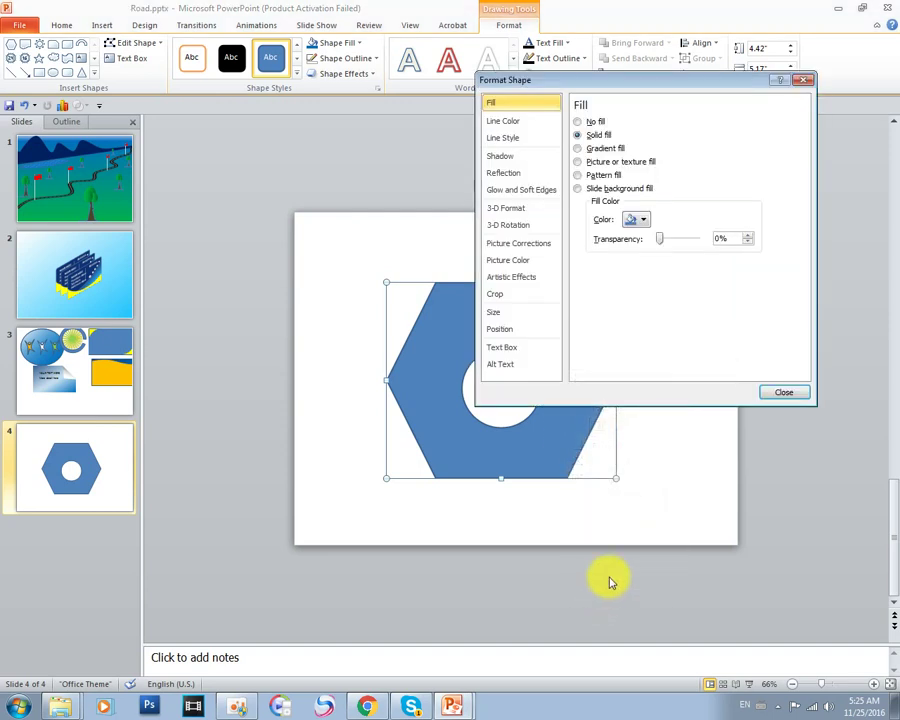
left_click(508, 225)
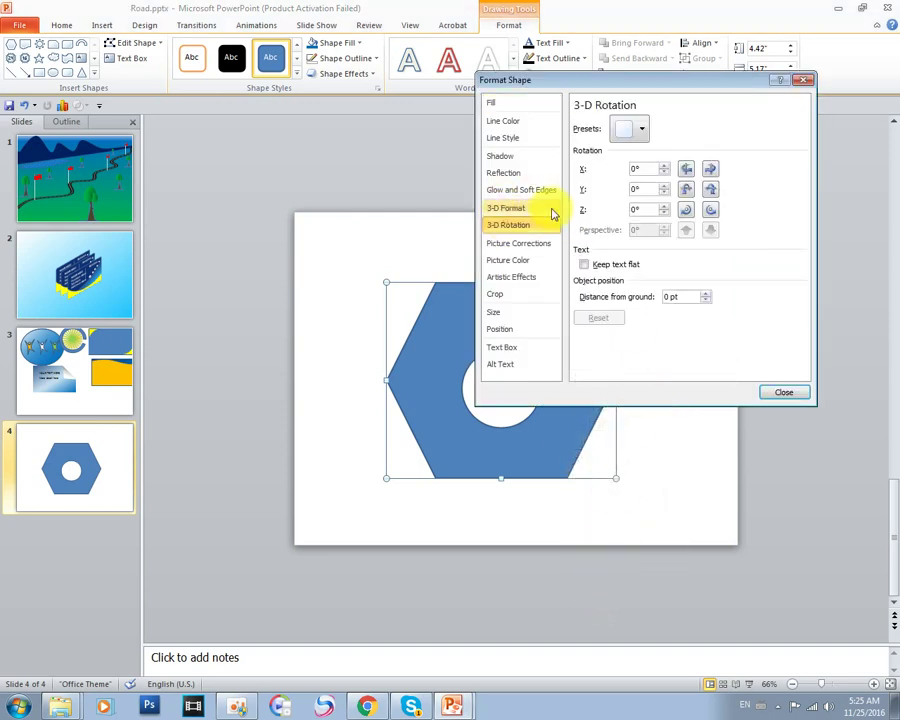
left_click(634, 135)
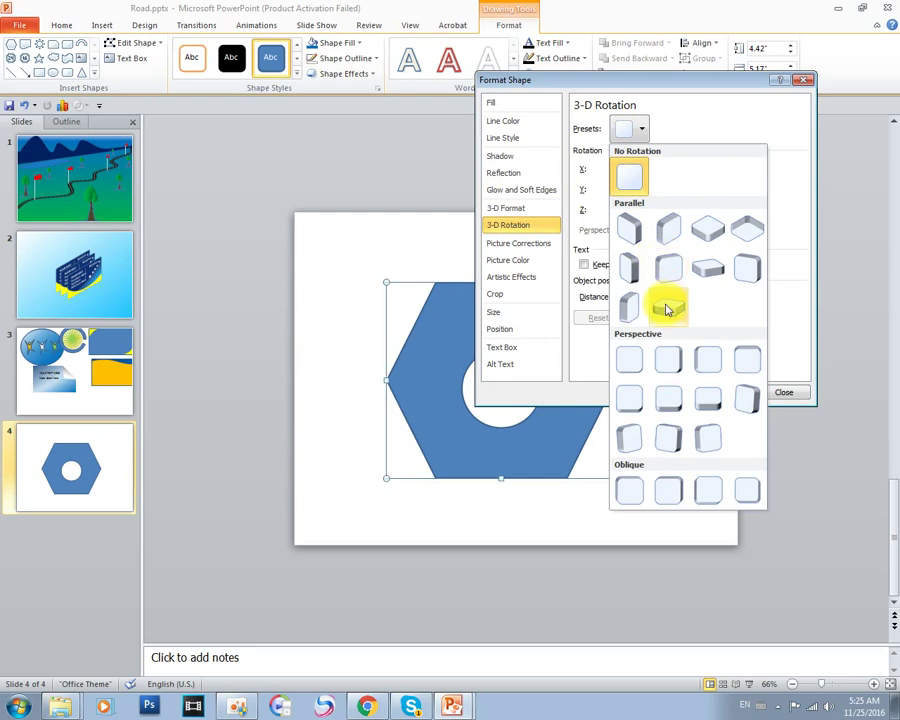
left_click(665, 303)
left_click(629, 129)
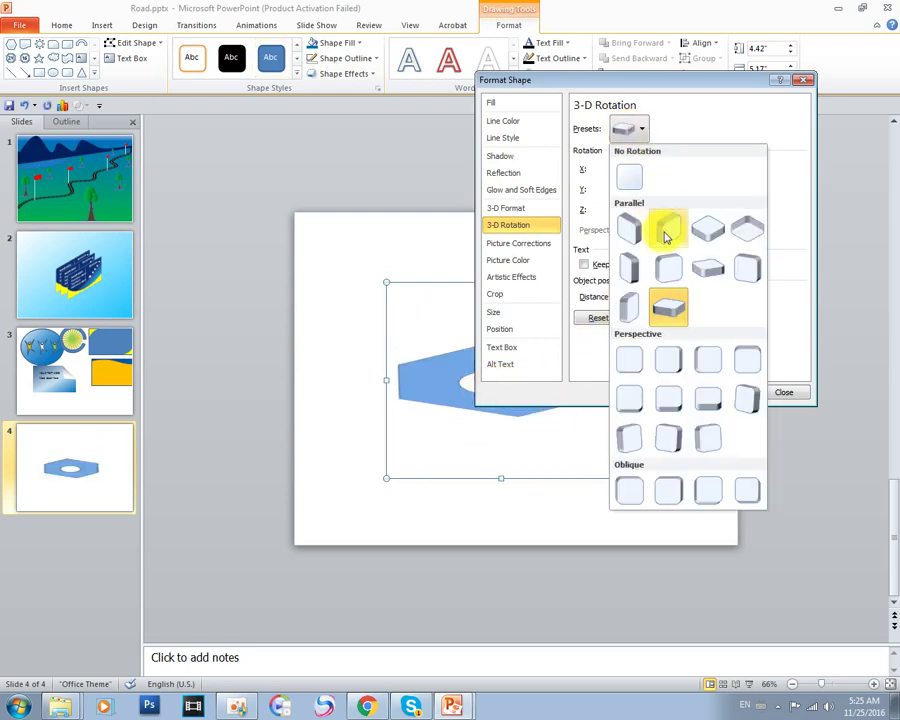
left_click(717, 277)
mouse_move(591, 85)
left_mouse_down()
mouse_move(660, 119)
mouse_move(313, 216)
mouse_move(270, 193)
left_mouse_up()
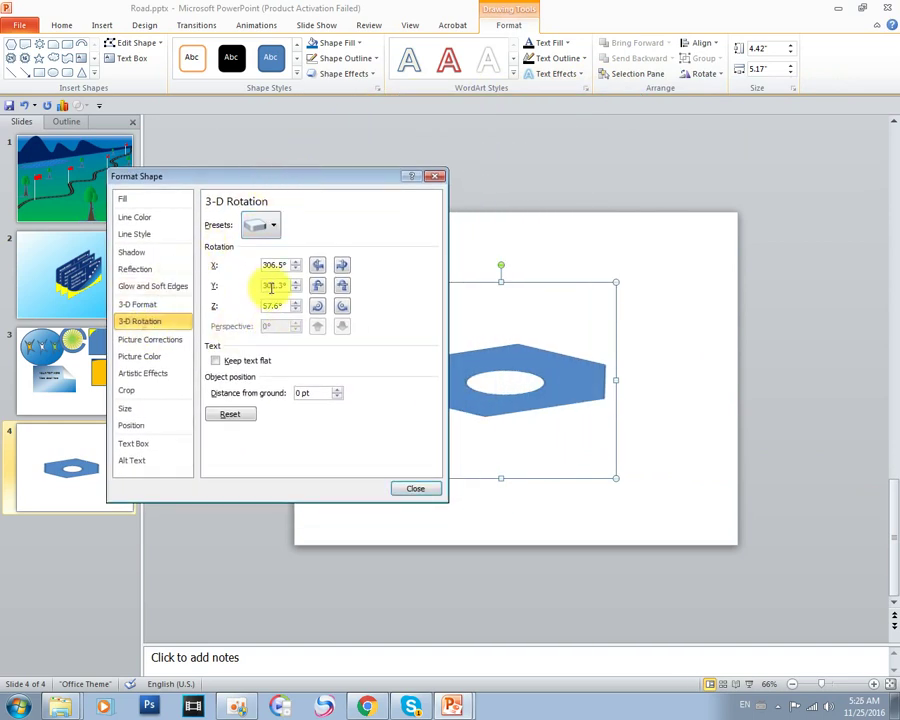
left_click(143, 305)
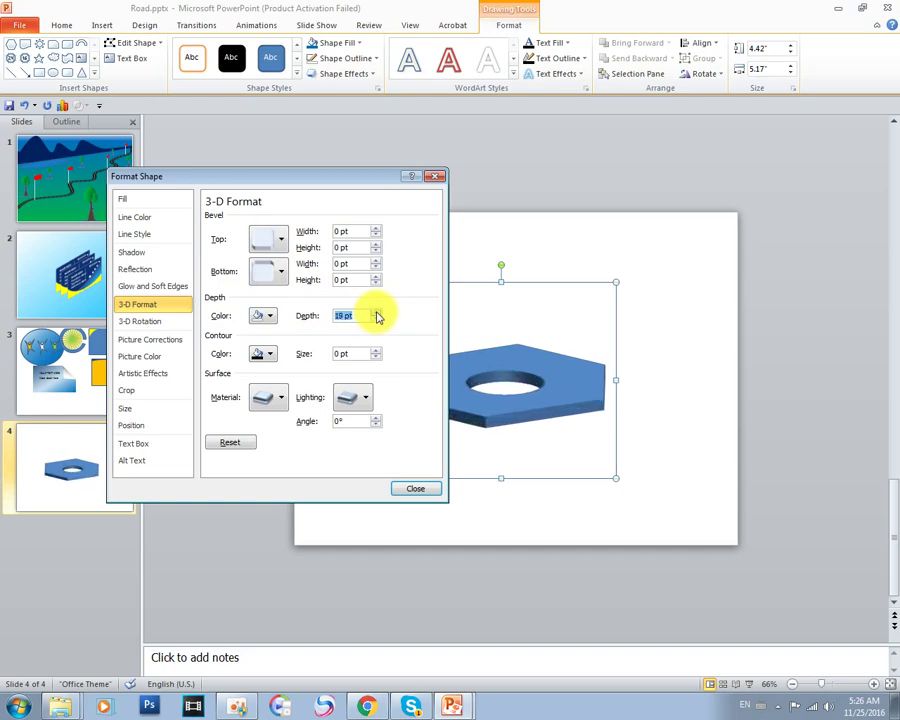
Give the hexagon a top bevel sized 20 × 23 pt after trying several styles.
left_click_drag(334, 184, 305, 203)
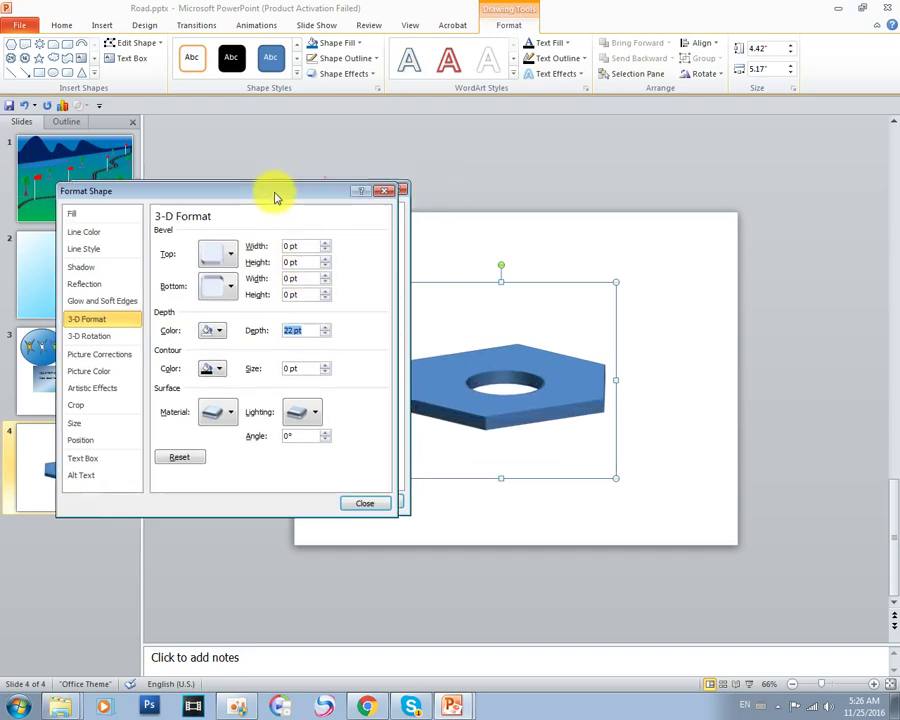
left_click(250, 291)
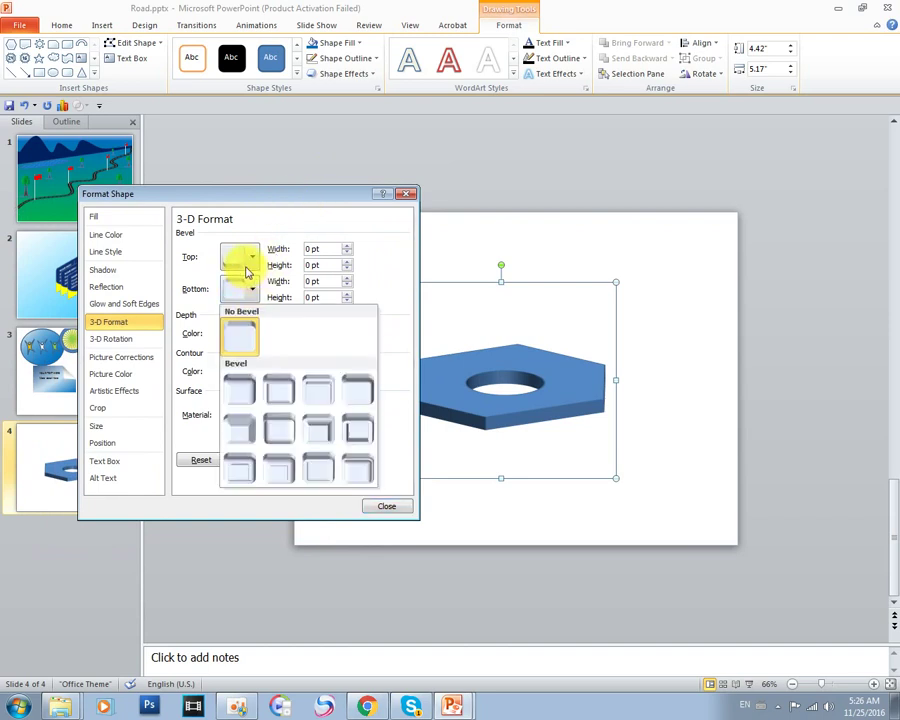
left_click(247, 266)
left_click(307, 369)
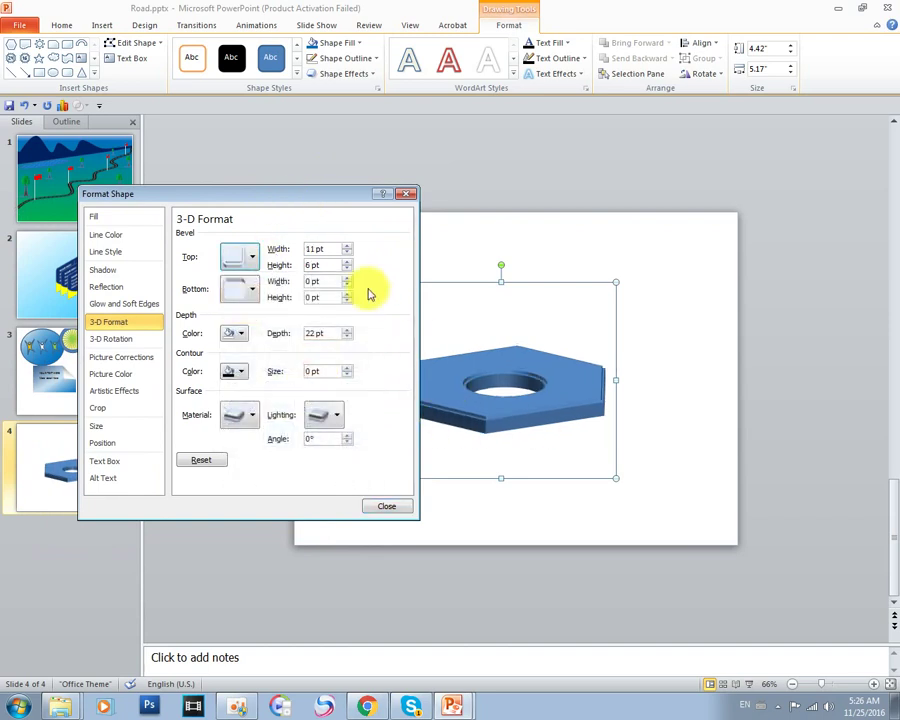
left_click(240, 256)
left_click(352, 361)
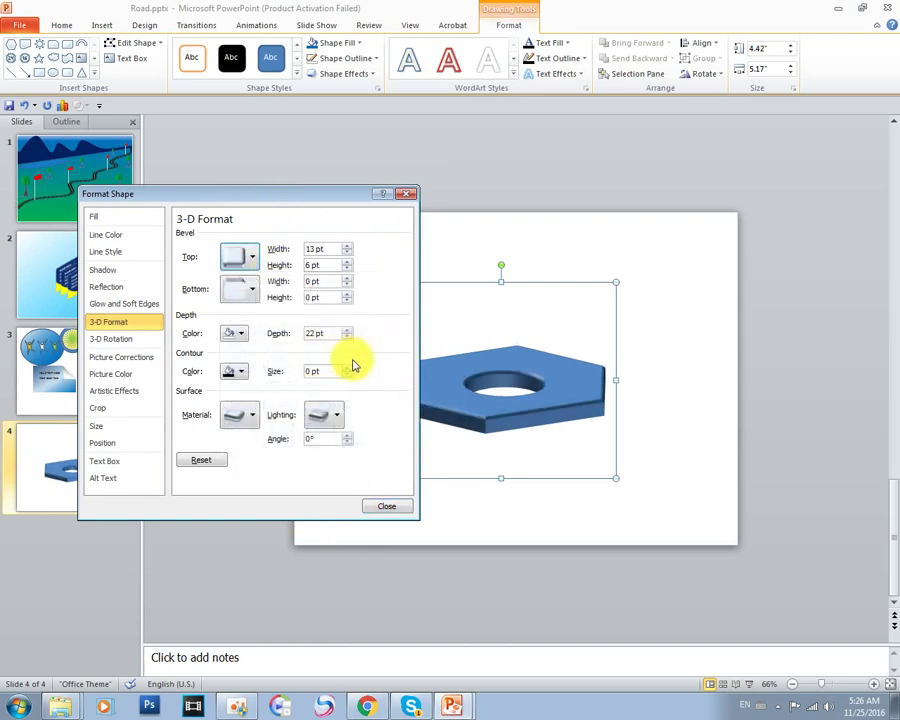
left_click(237, 256)
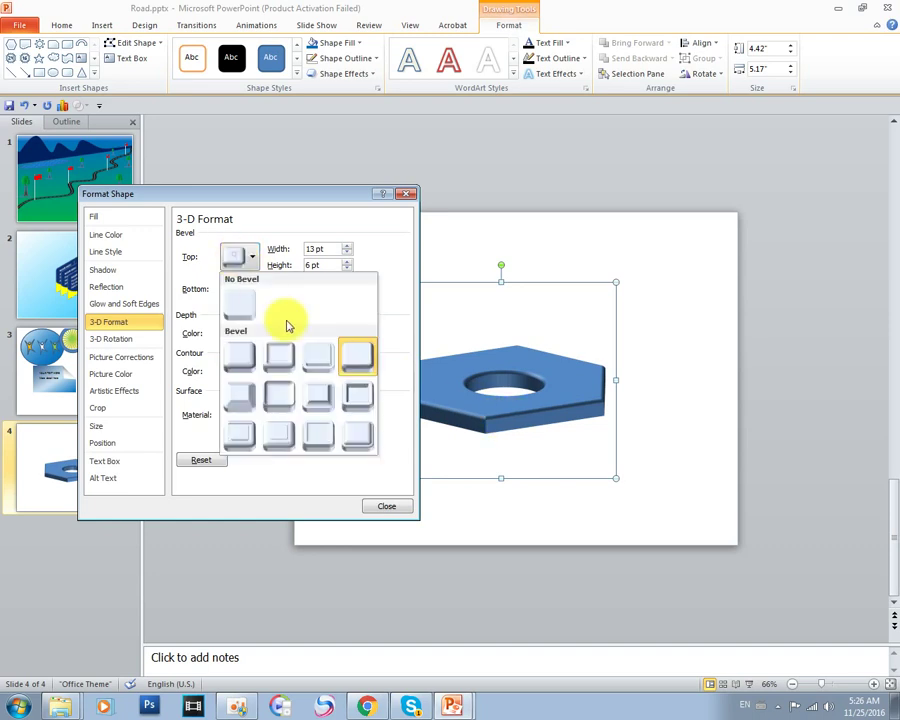
left_click(355, 402)
left_click(240, 258)
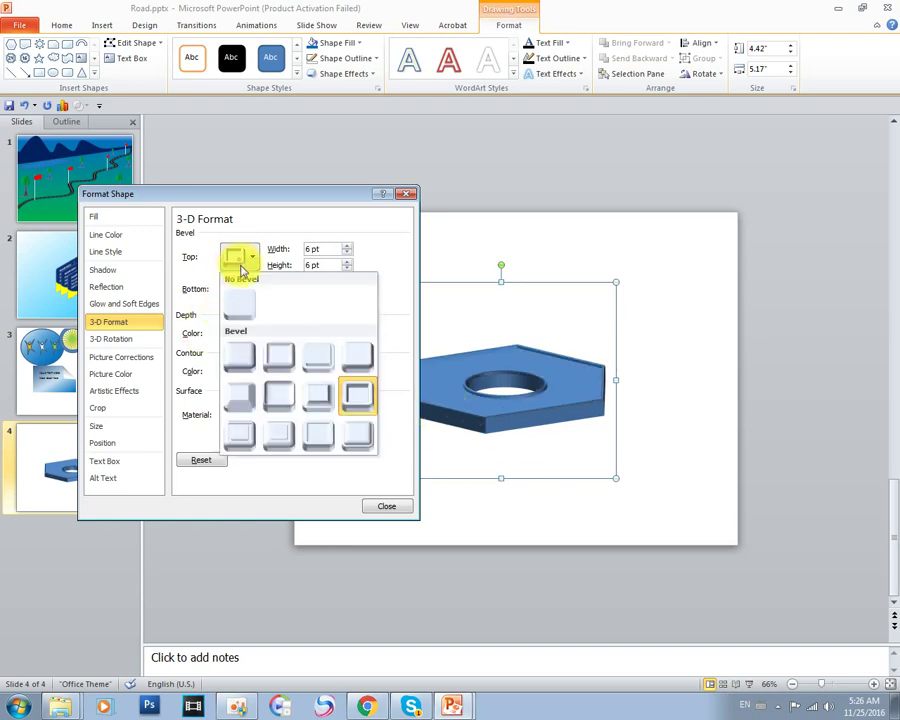
left_click(368, 215)
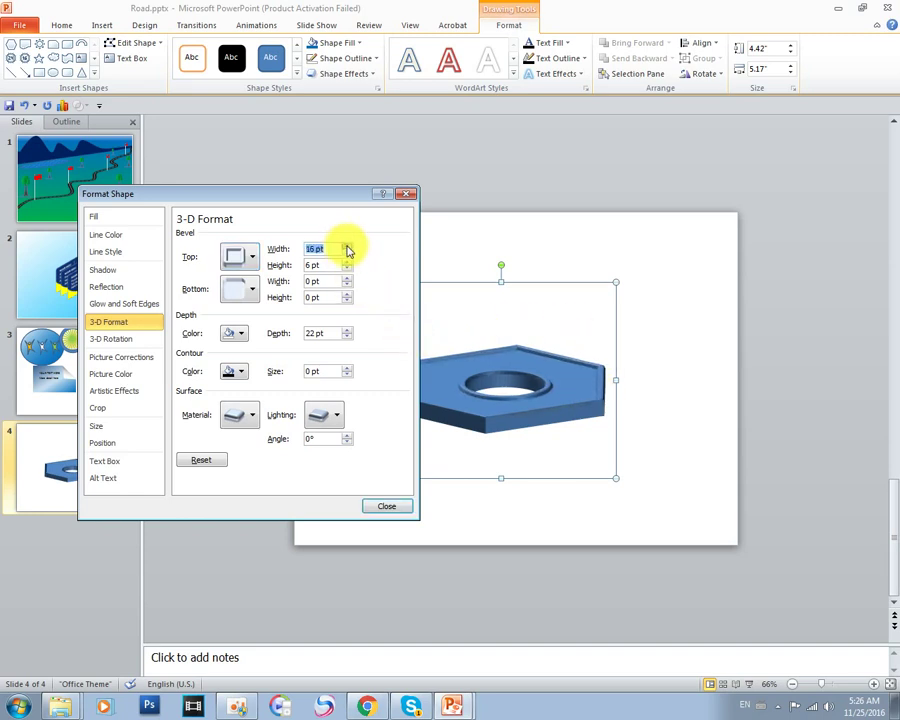
left_click(347, 247)
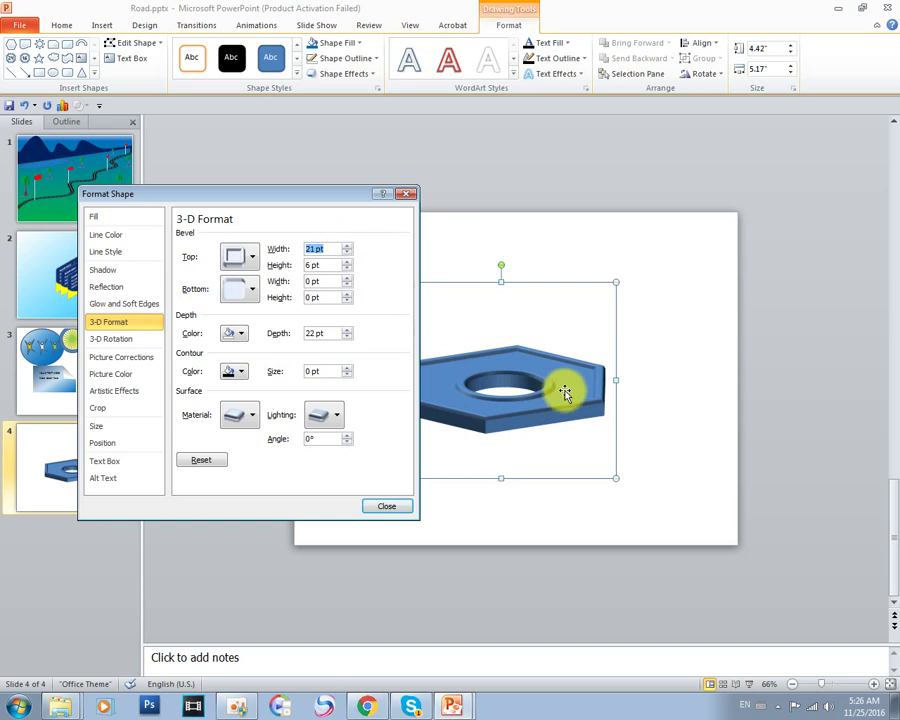
left_click(345, 262)
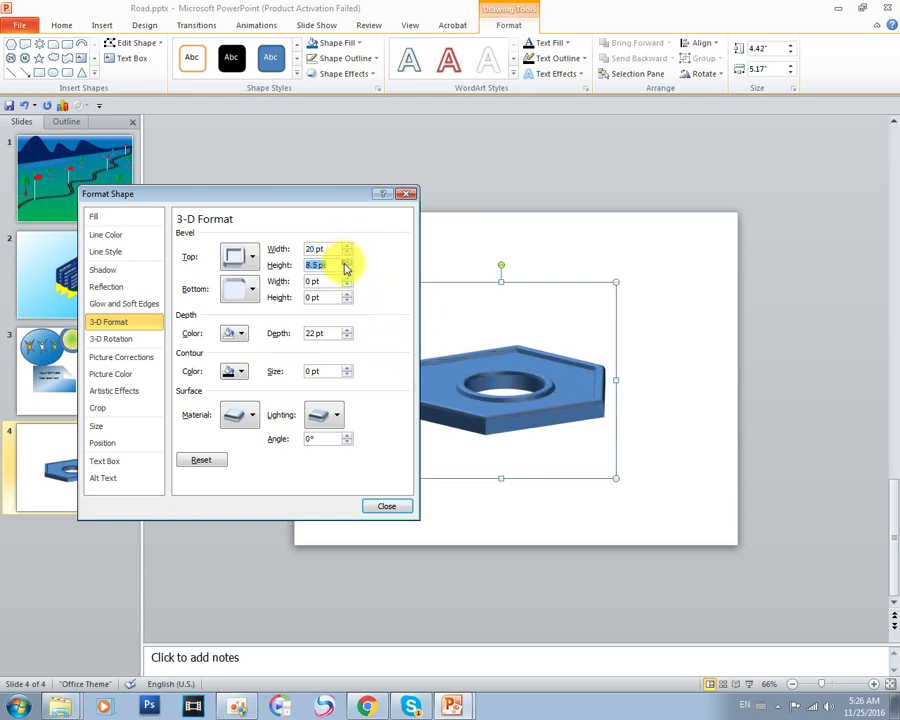
left_click(345, 265)
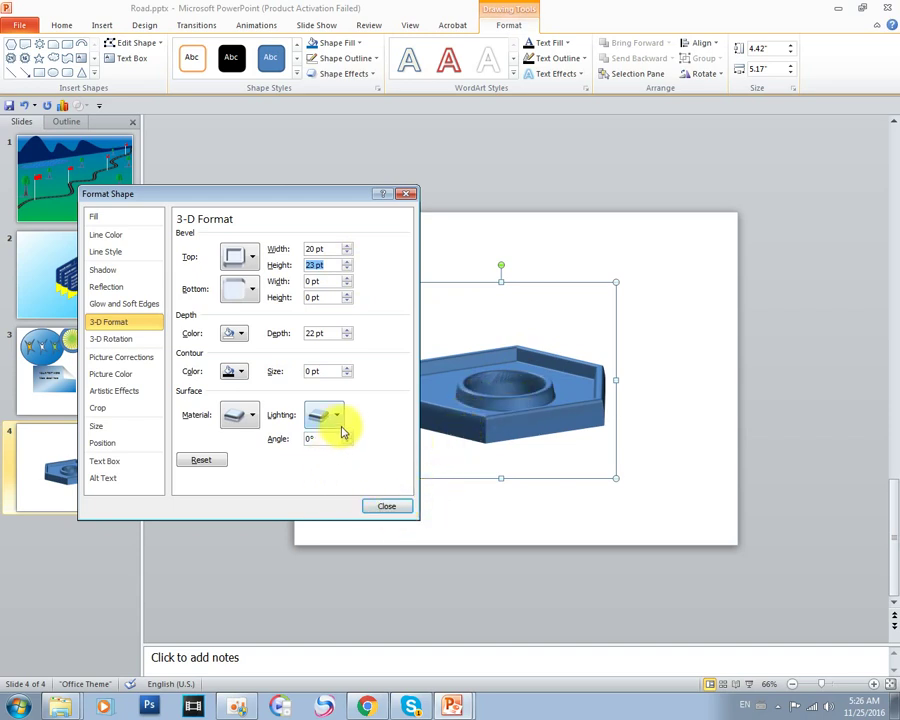
Try several surface materials, settle on a standard one, and close Format Shape.
left_click(245, 414)
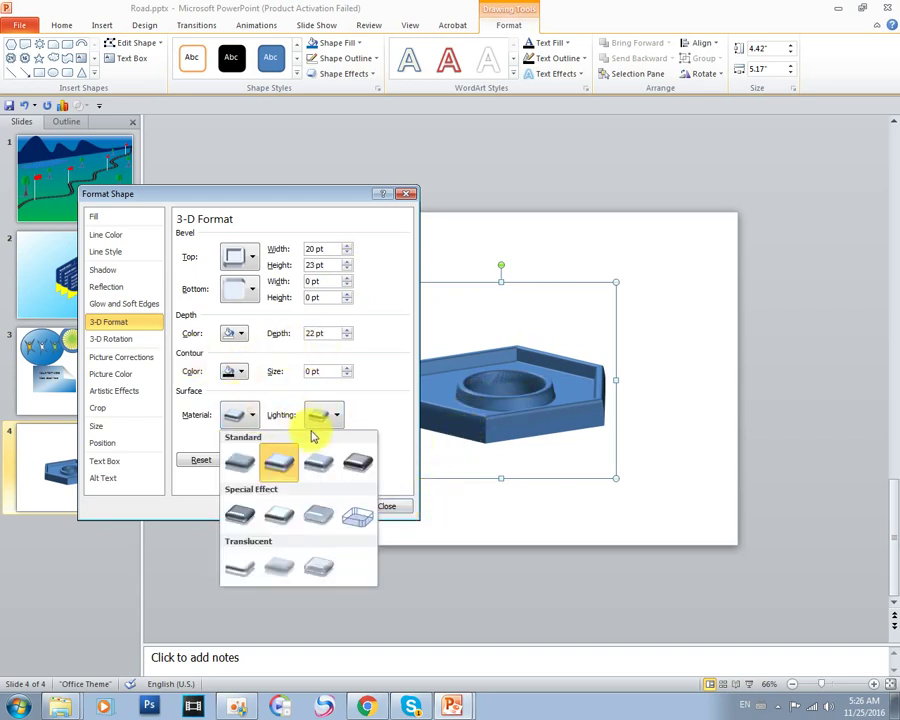
left_click(316, 465)
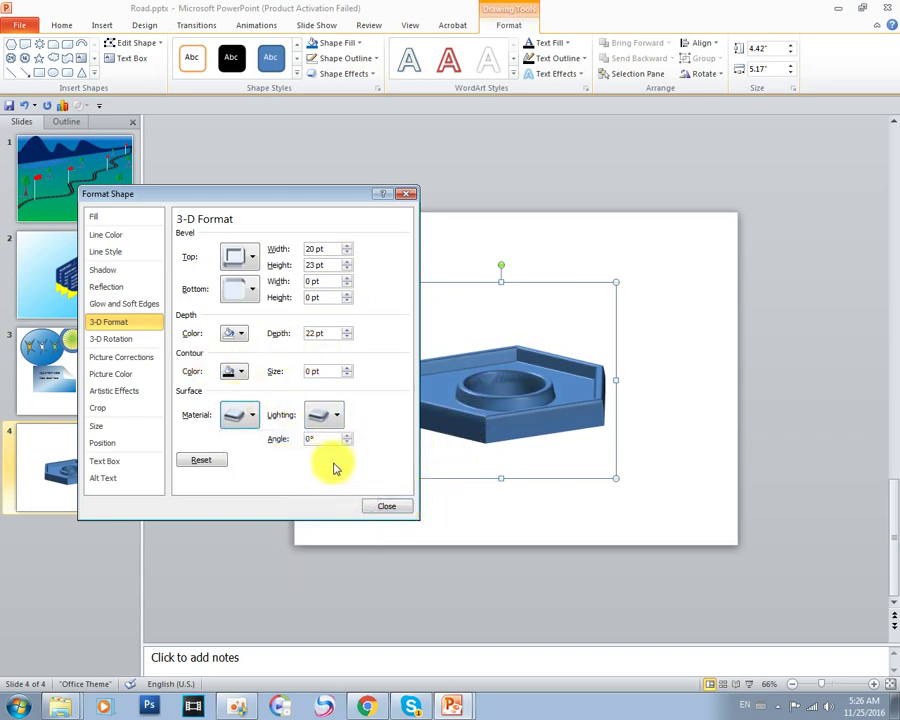
left_click(250, 414)
left_click(280, 515)
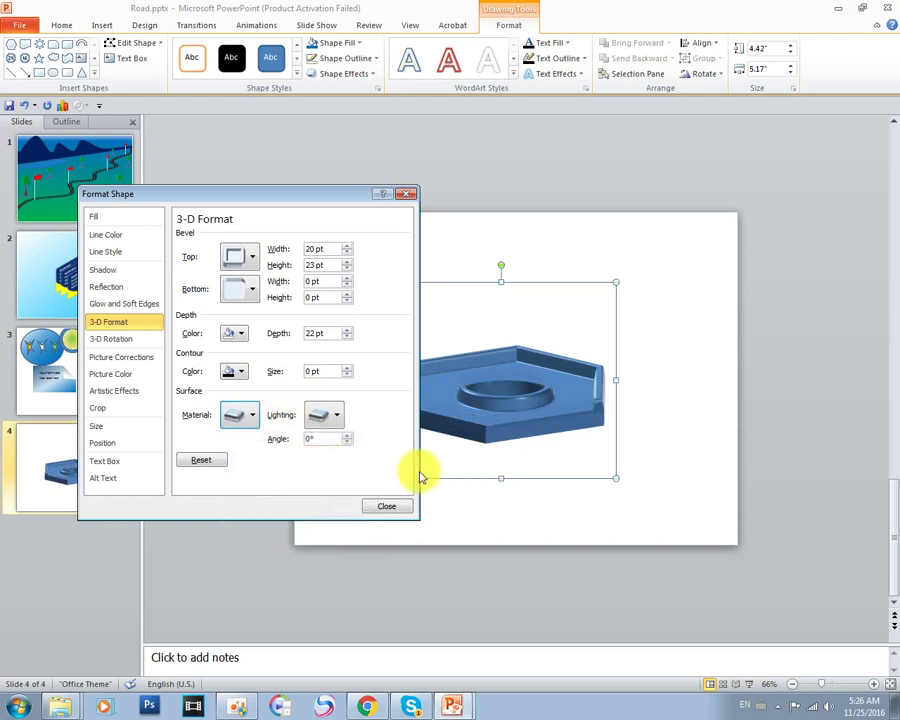
left_click(250, 414)
left_click(252, 514)
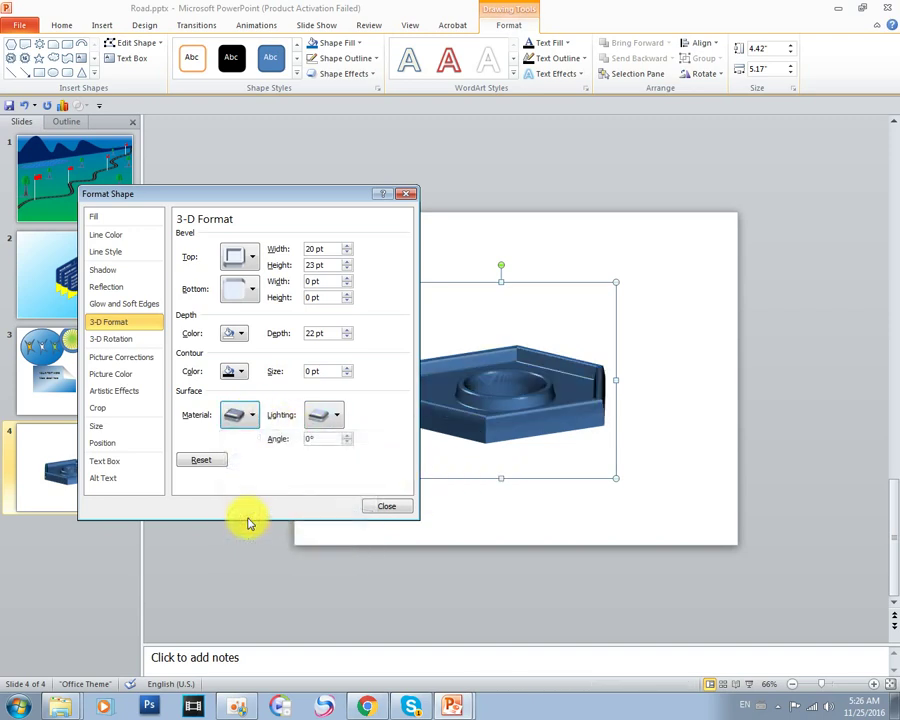
left_click(249, 413)
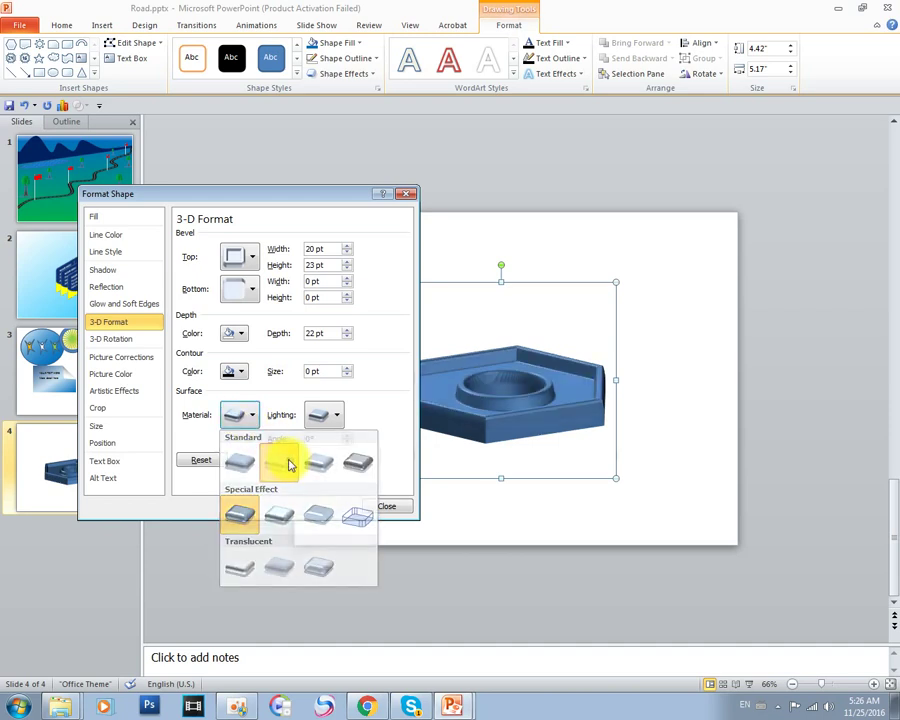
left_click(290, 464)
left_click(380, 507)
Enlarge and shift the 3-D hexagon picture, then delete it from slide 4.
left_click(577, 505)
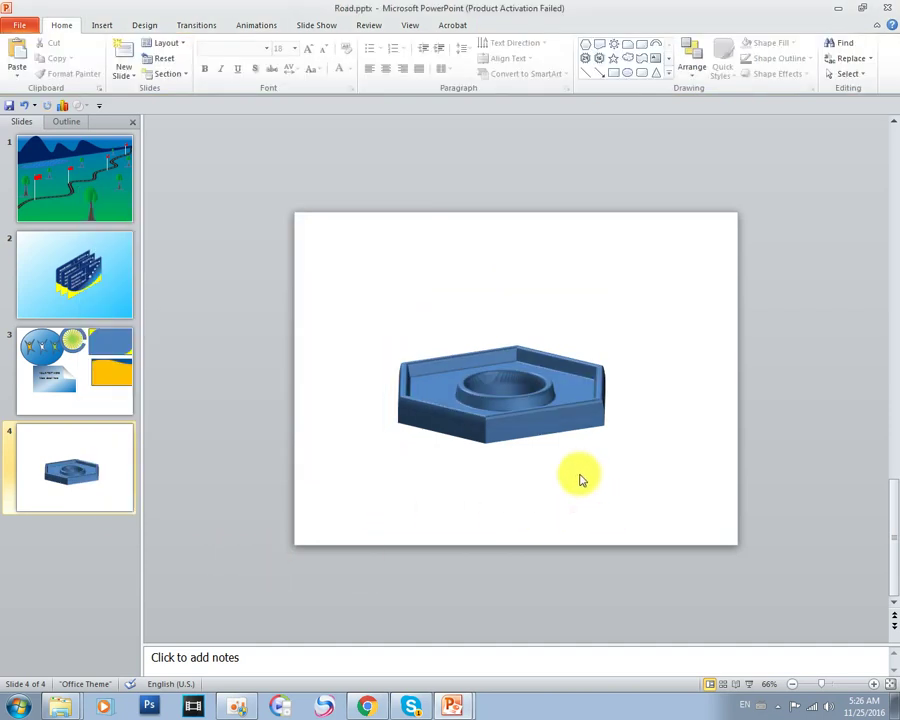
left_click(527, 415)
left_click_drag(612, 479, 684, 540)
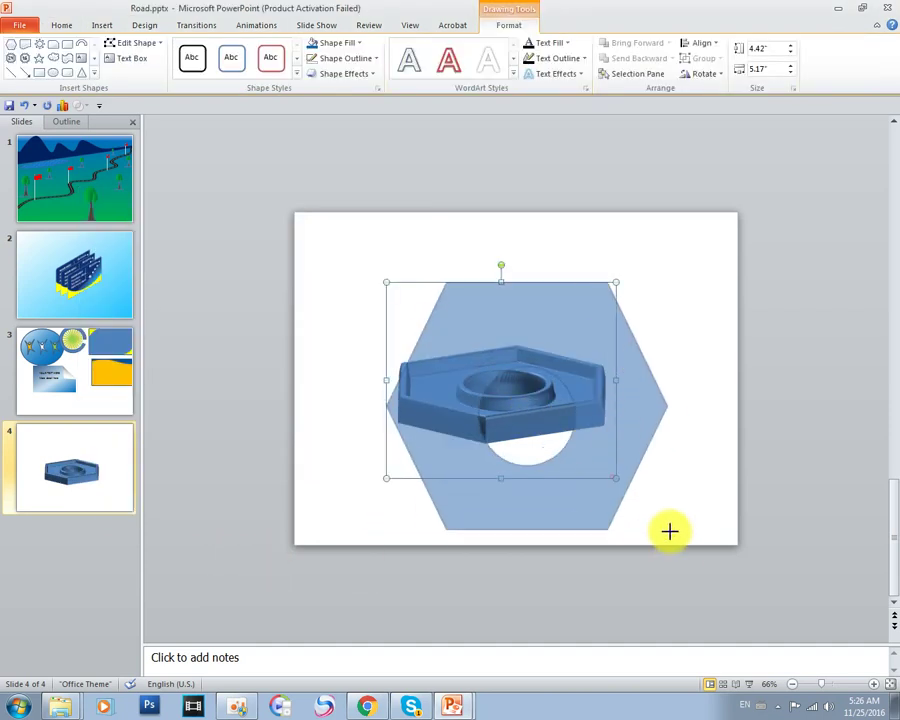
left_click_drag(614, 460, 553, 434)
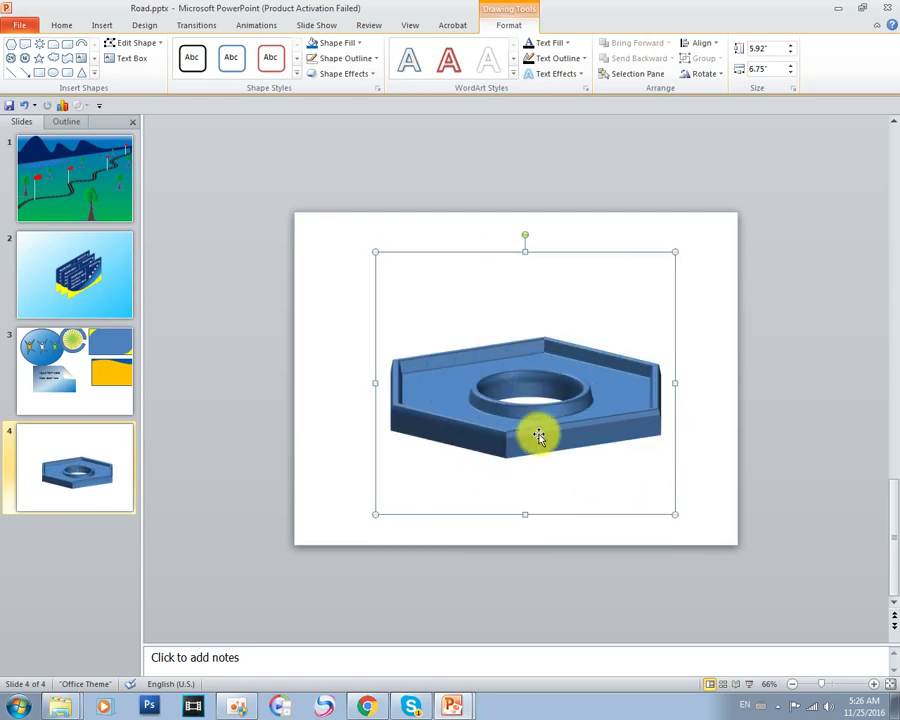
key("Delete")
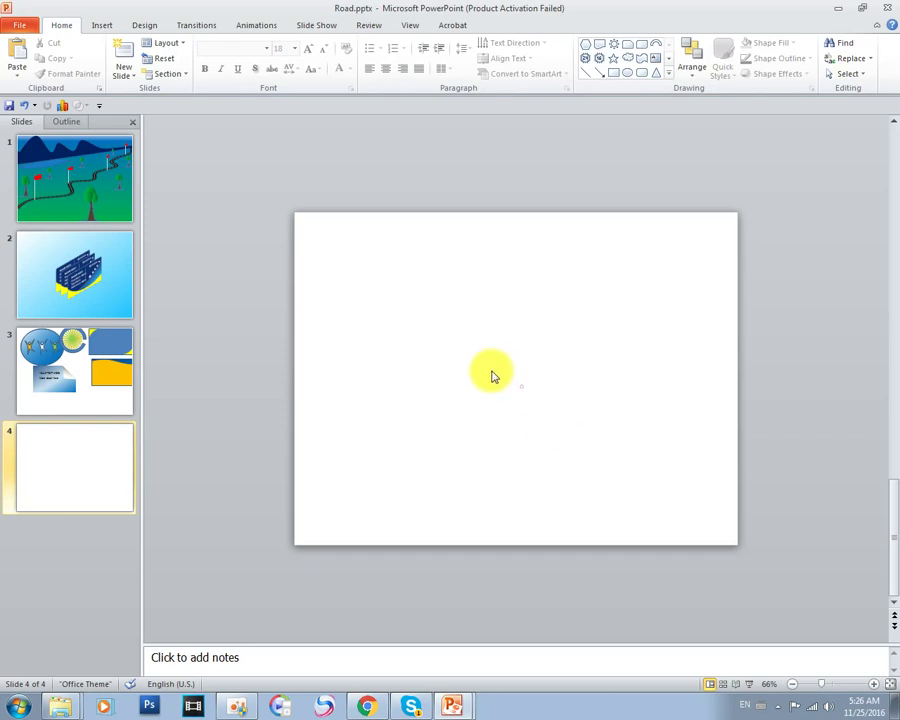
Insert a styled WordArt box and select its 'Your text here' placeholder text.
left_click(95, 26)
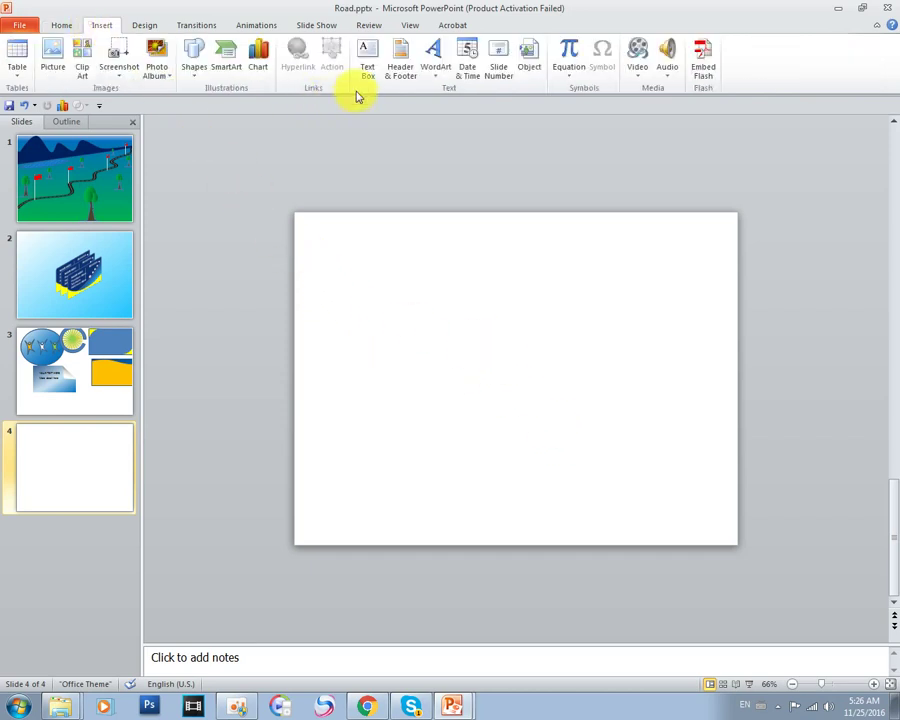
left_click(435, 58)
left_click(441, 106)
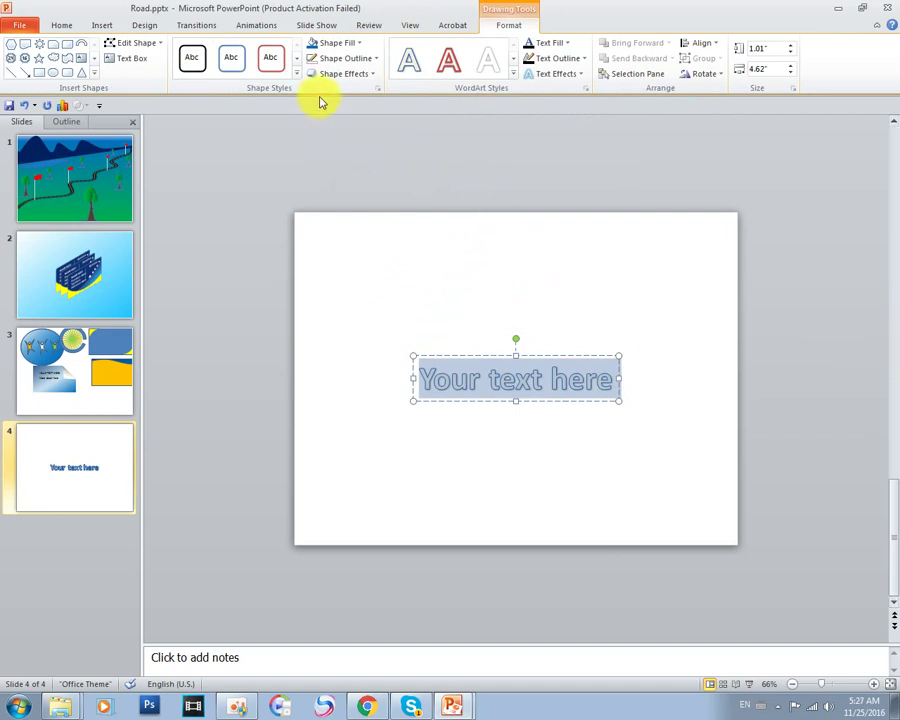
left_click(449, 356)
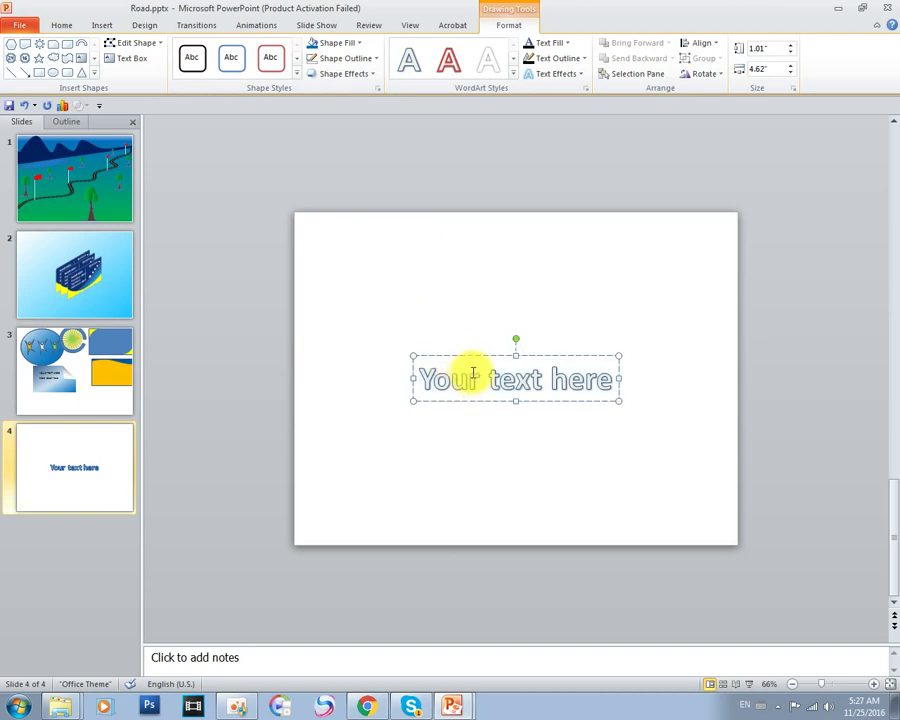
triple_click(474, 374)
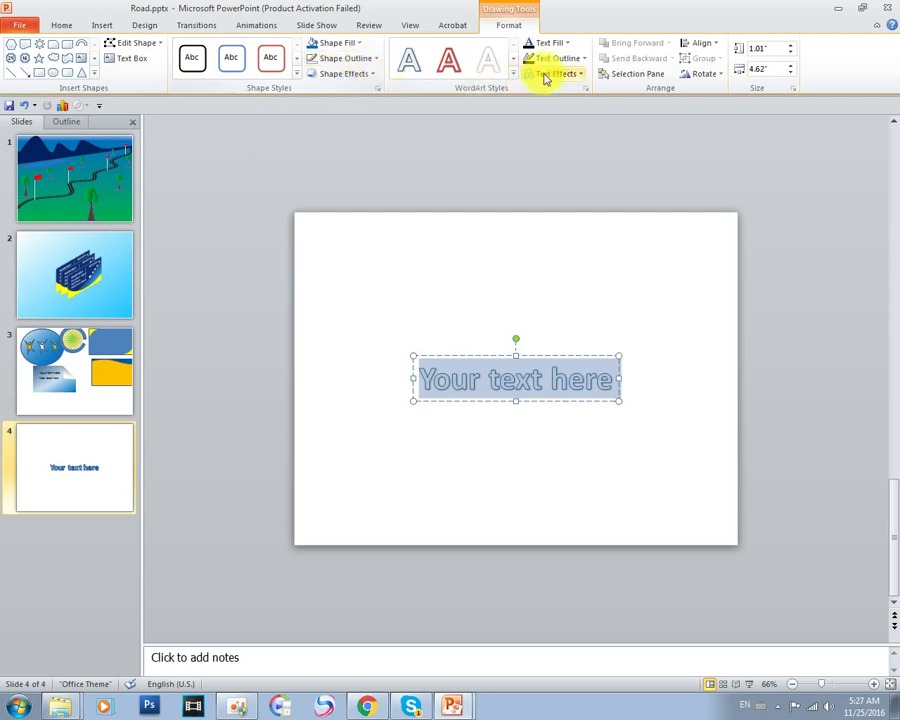
Set the 'Your text here' WordArt font size to 80 pt.
left_click(62, 25)
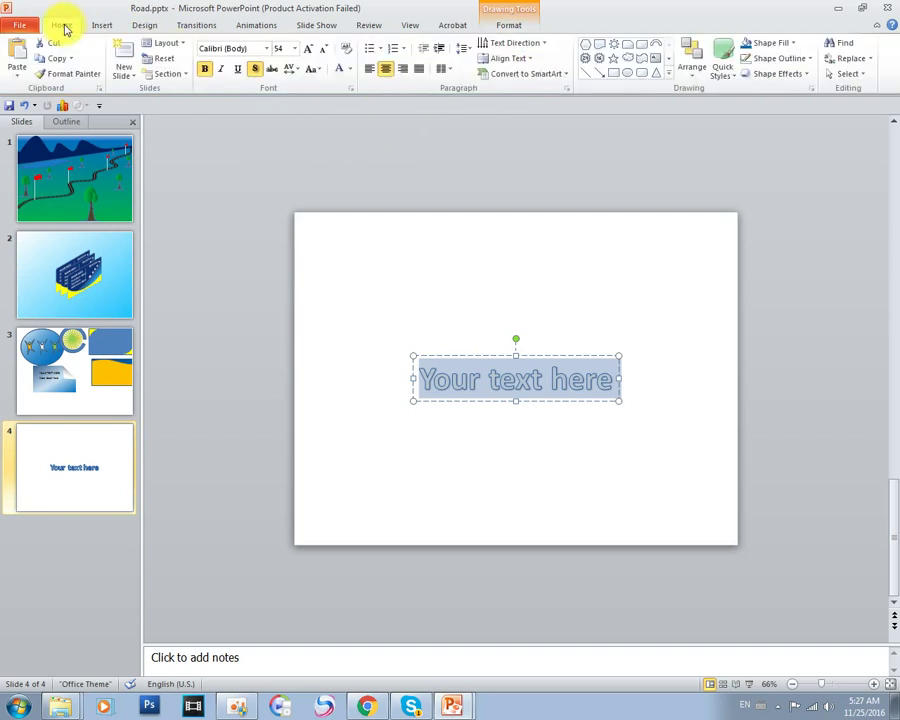
left_click(294, 50)
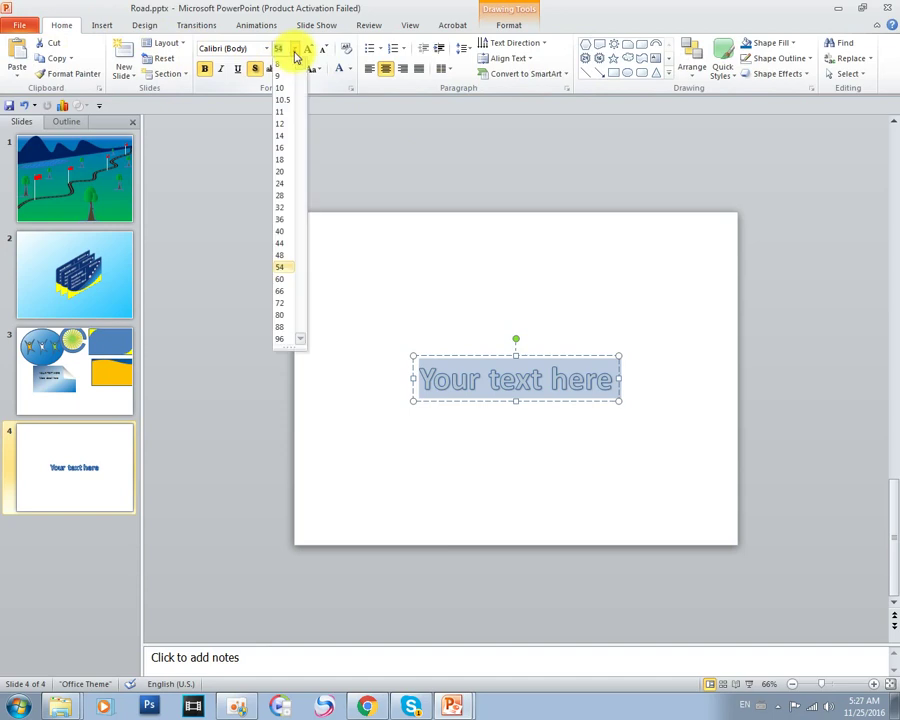
left_click(285, 320)
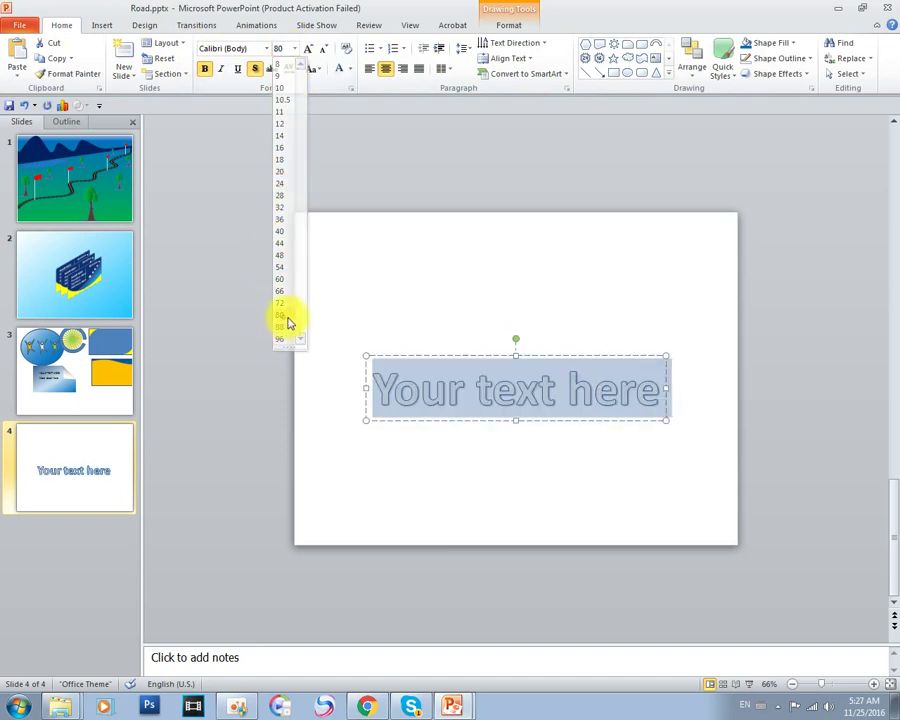
left_click(471, 355)
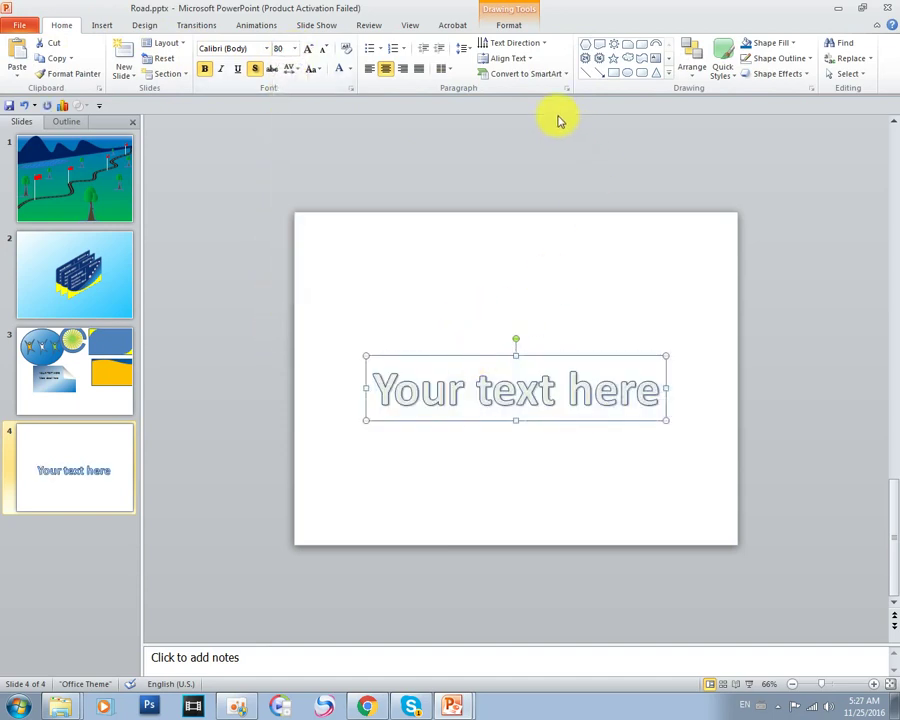
left_click(505, 25)
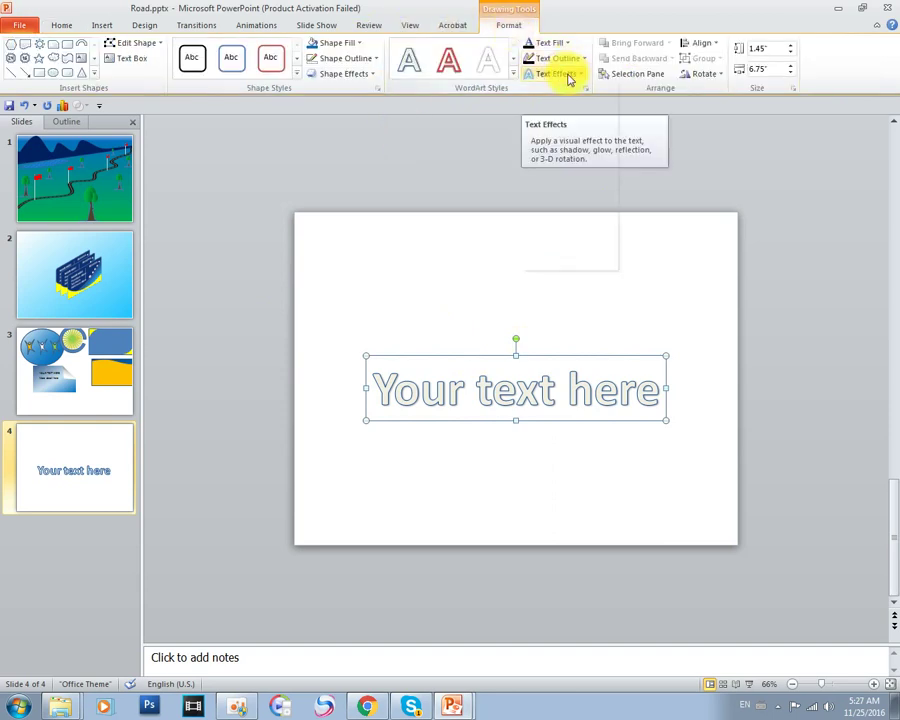
Open Format Text Effects at 3-D Rotation via Text Effects > 3-D Rotation Options.
left_click(567, 77)
mouse_move(552, 176)
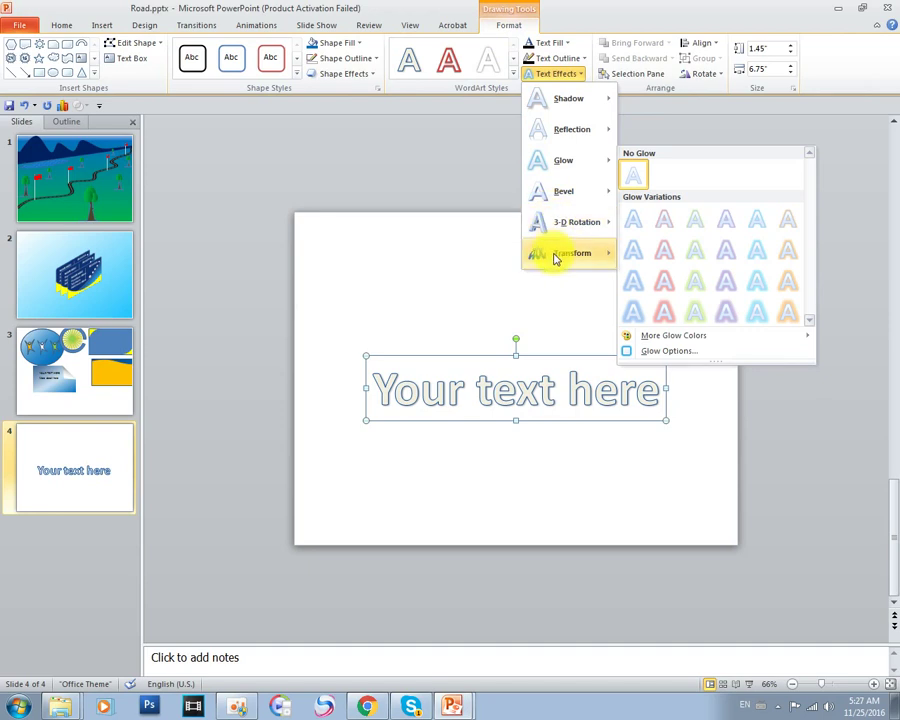
mouse_move(554, 254)
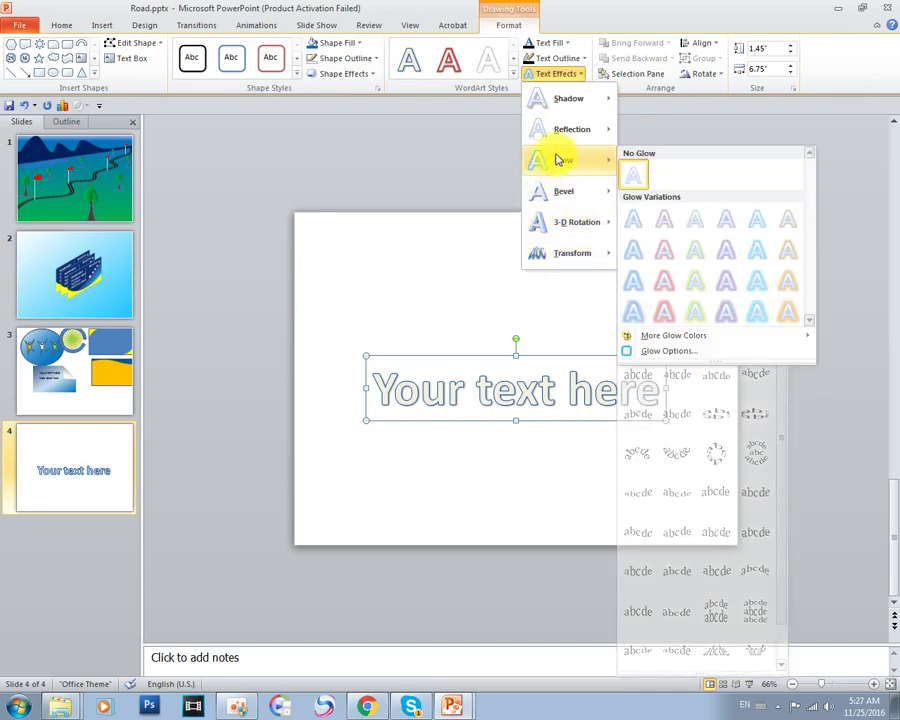
mouse_move(551, 100)
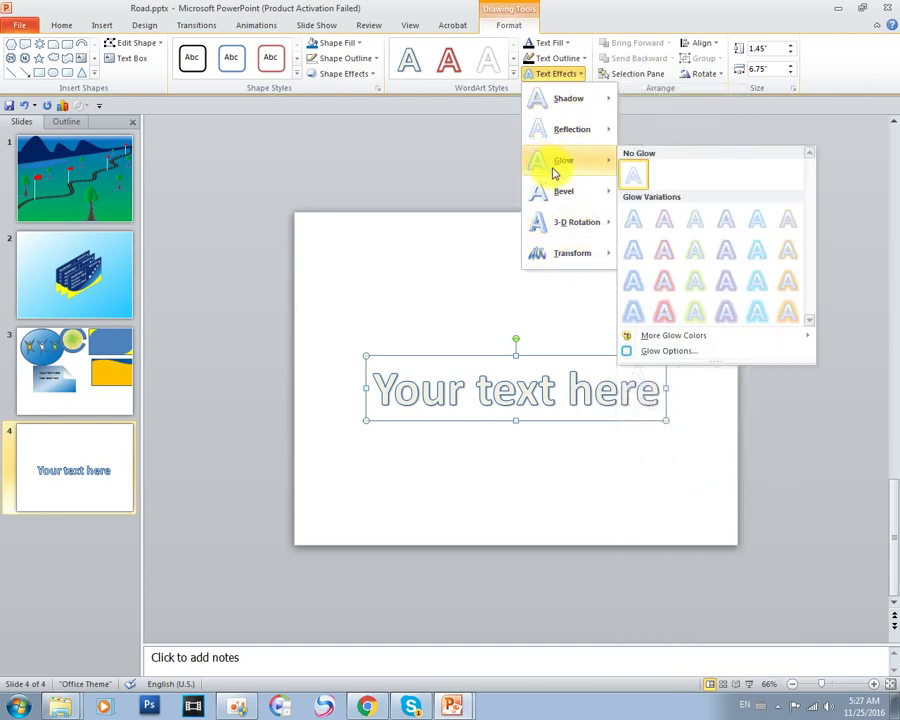
mouse_move(548, 222)
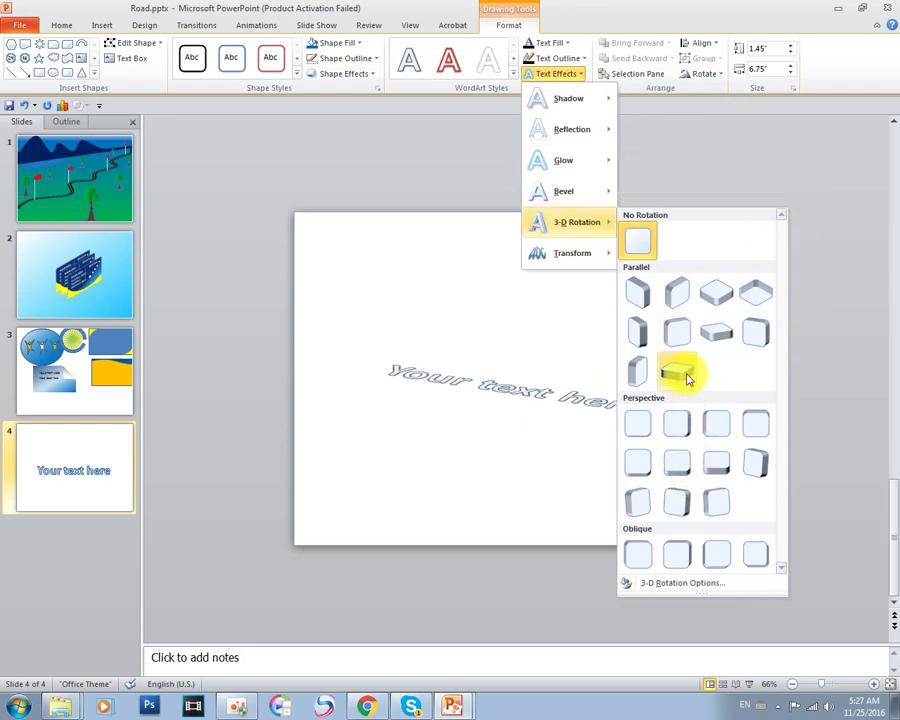
left_click(674, 580)
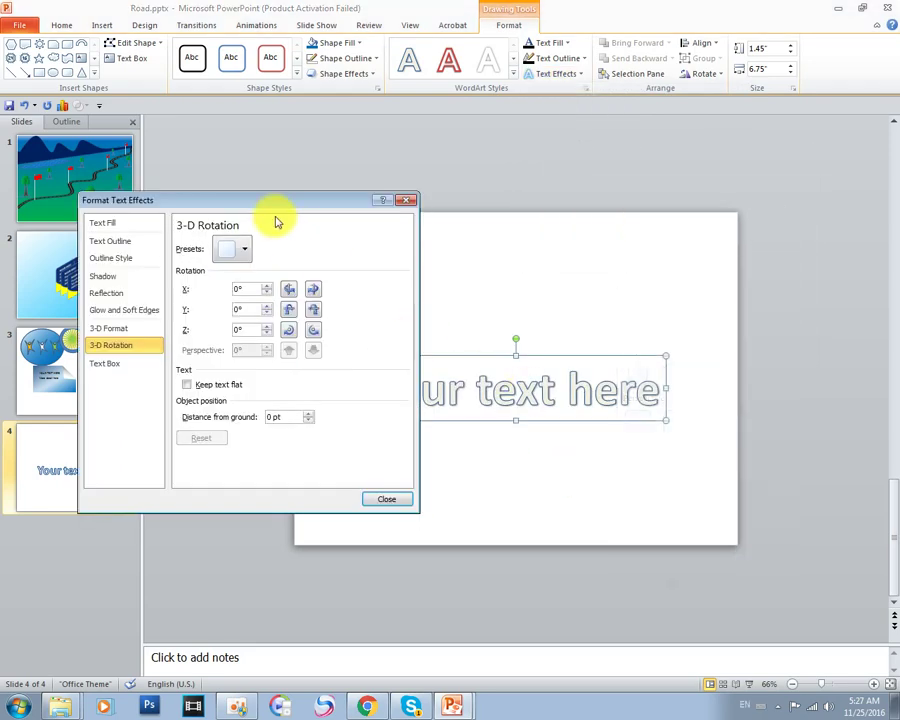
Apply a Parallel preset rotating the WordArt to X 306.5°, Y 301.3°, Z 57.6°.
mouse_move(275, 210)
left_mouse_down()
mouse_move(284, 249)
mouse_move(258, 227)
left_mouse_up()
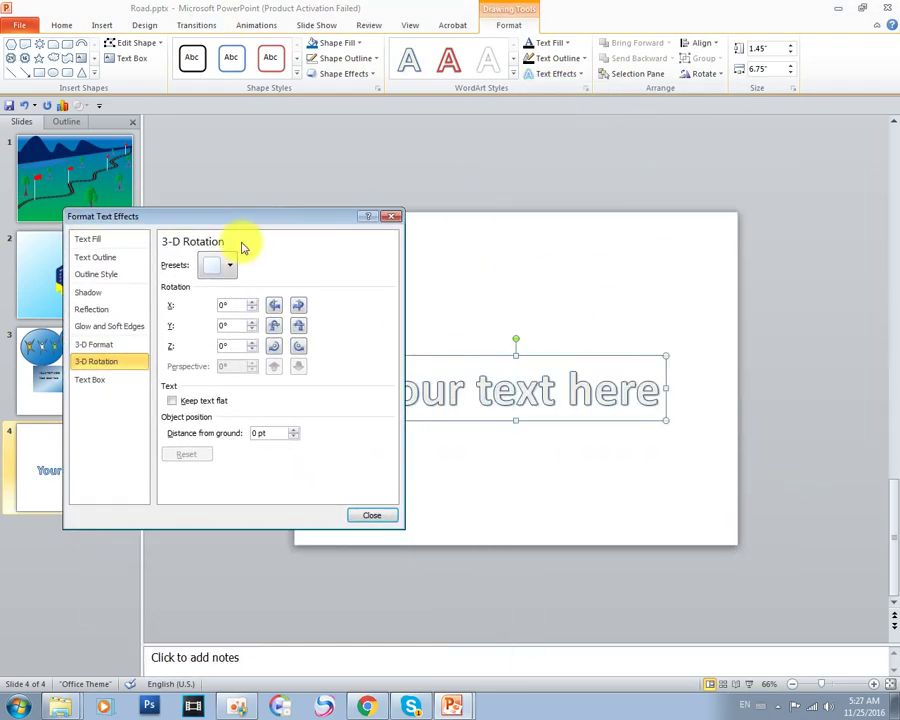
left_click(224, 266)
left_click(258, 448)
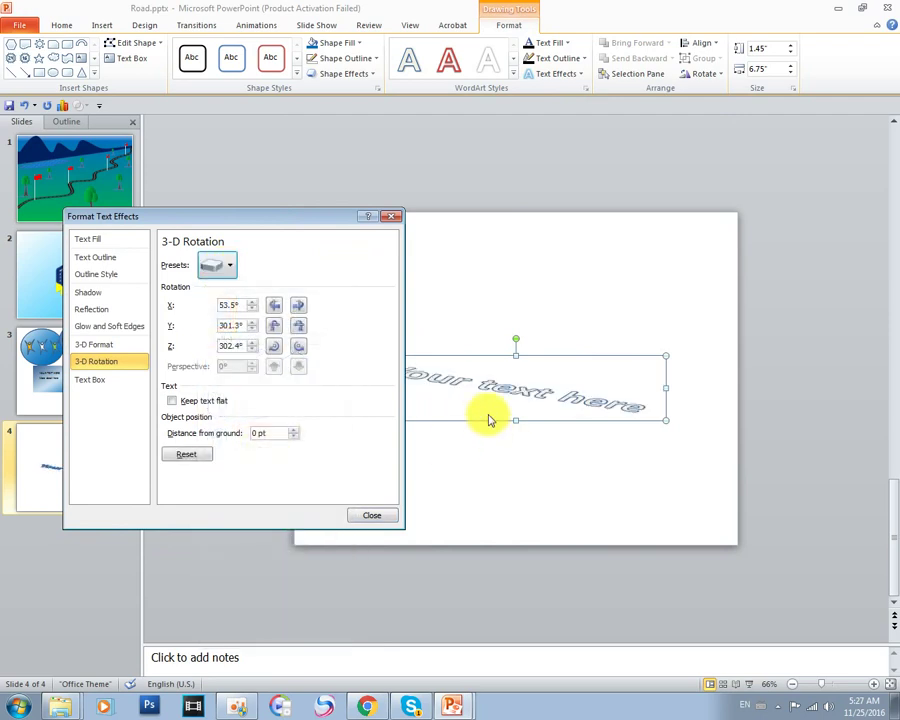
left_click(224, 265)
left_click(301, 412)
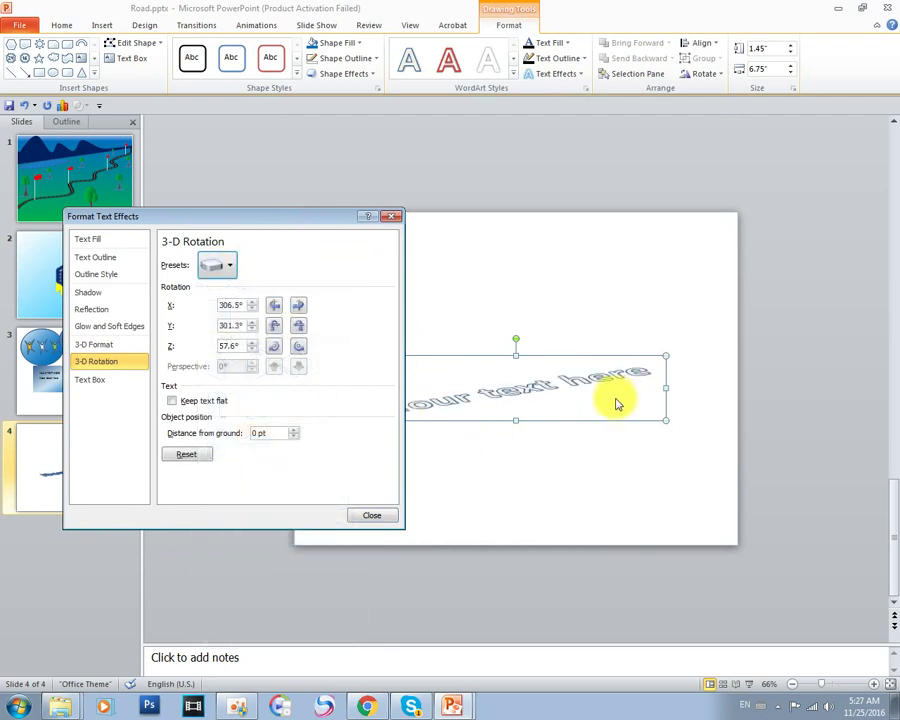
mouse_move(237, 222)
left_mouse_down()
mouse_move(182, 200)
mouse_move(190, 192)
left_mouse_up()
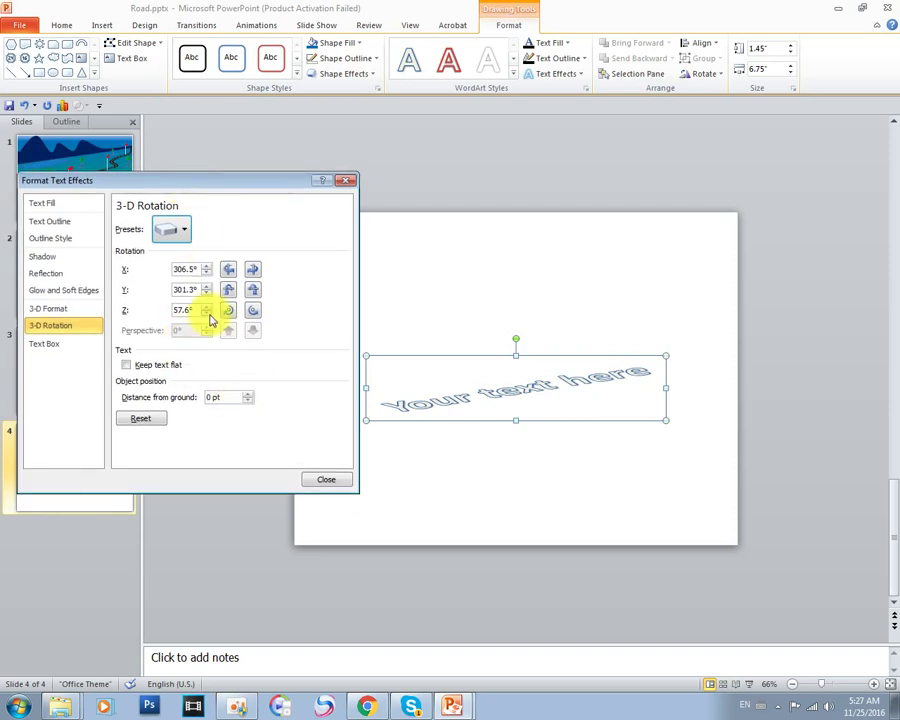
Set the WordArt's 3-D extrusion depth to 10 pt.
left_click(50, 311)
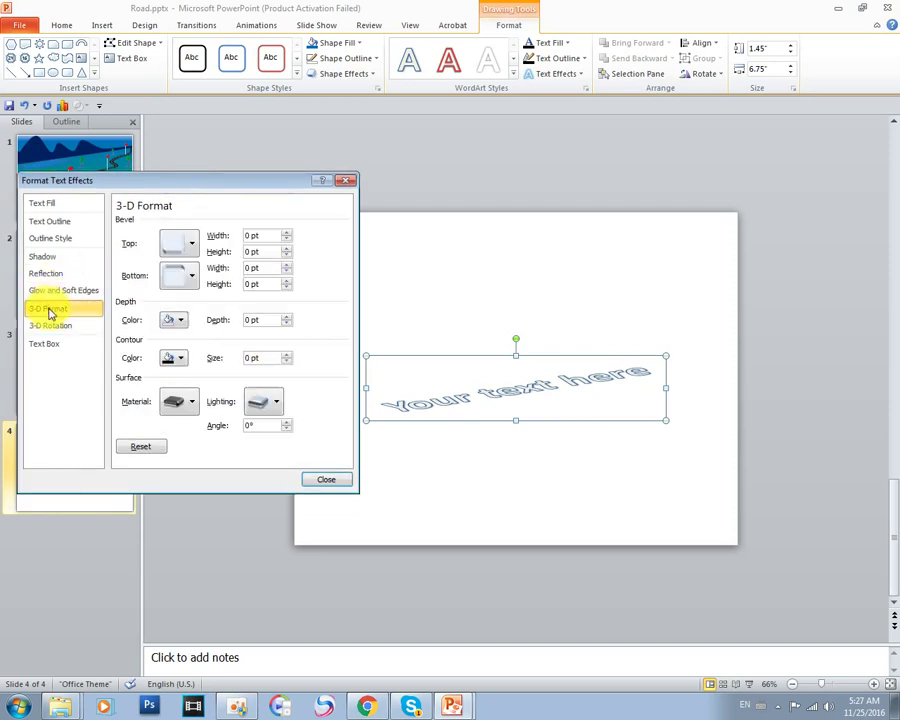
left_click(48, 325)
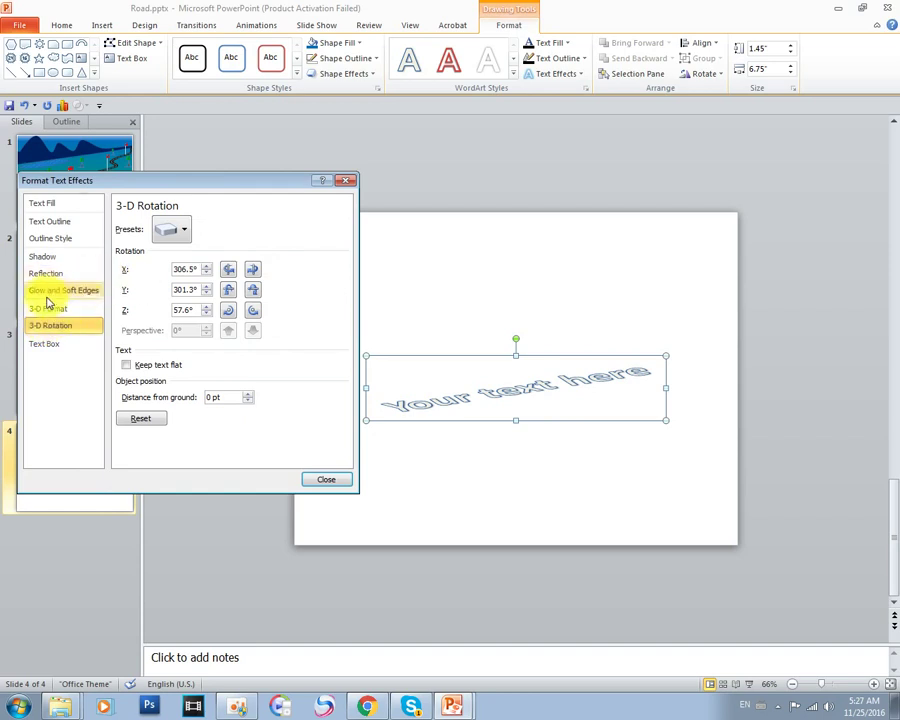
left_click(48, 308)
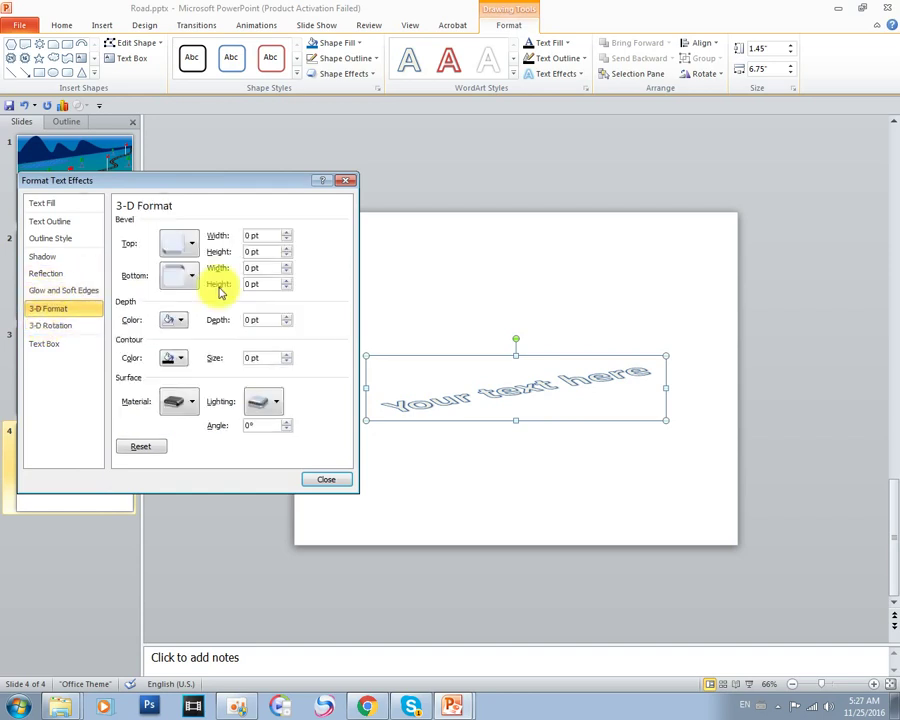
left_click(287, 317)
left_click(287, 317)
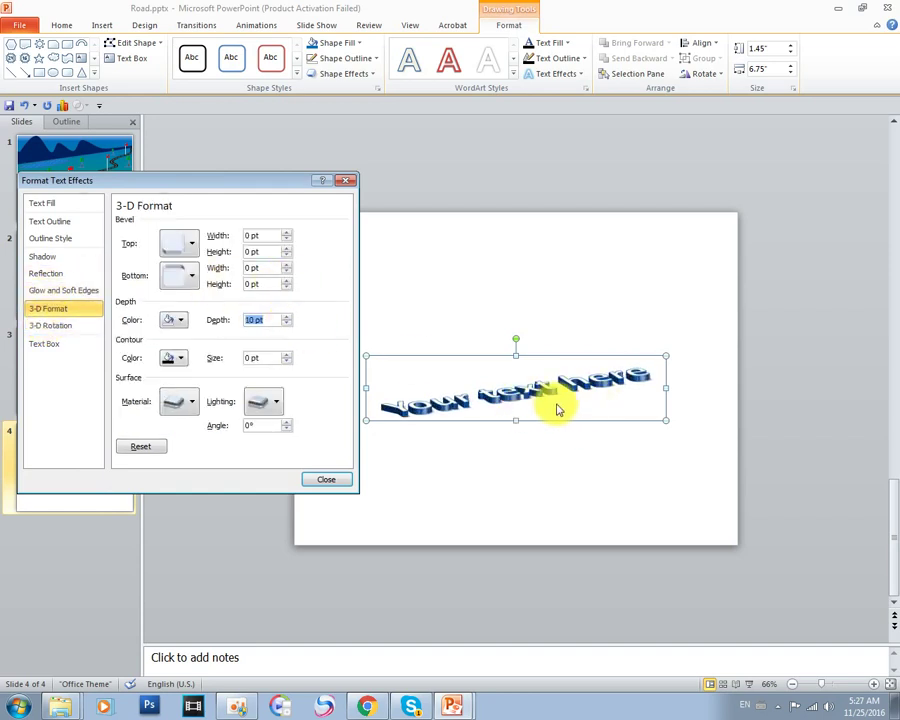
left_click(285, 325)
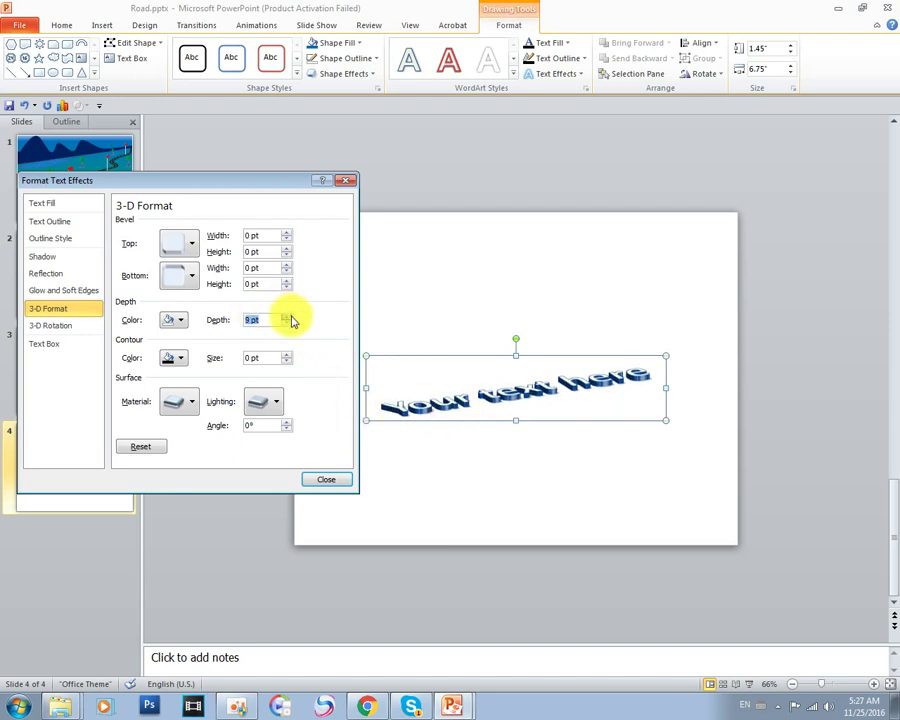
Apply bottom and top bevel presets to the WordArt letters.
left_click(183, 270)
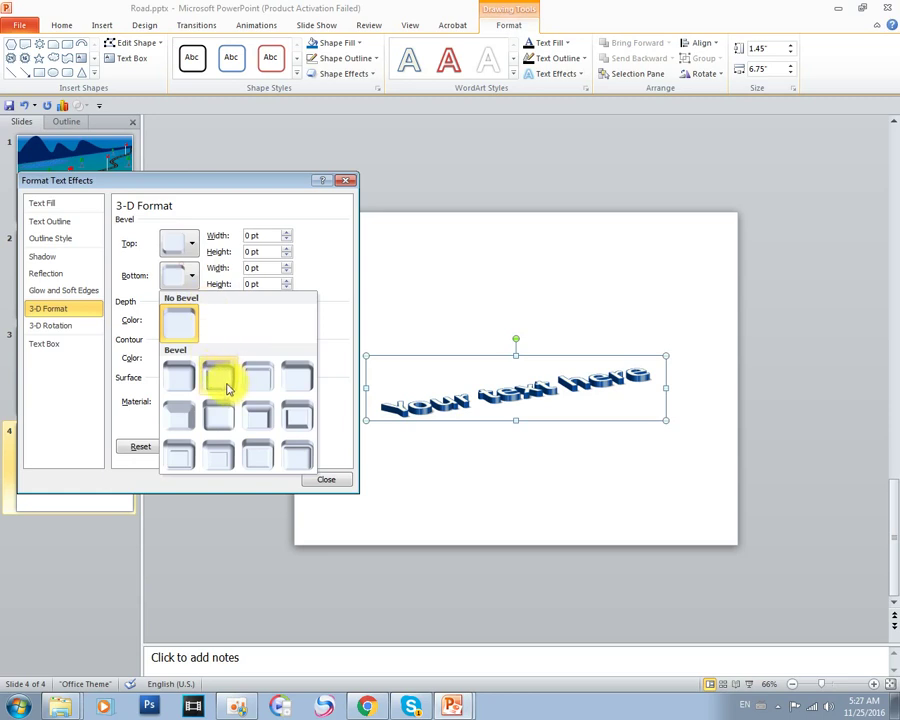
left_click(218, 378)
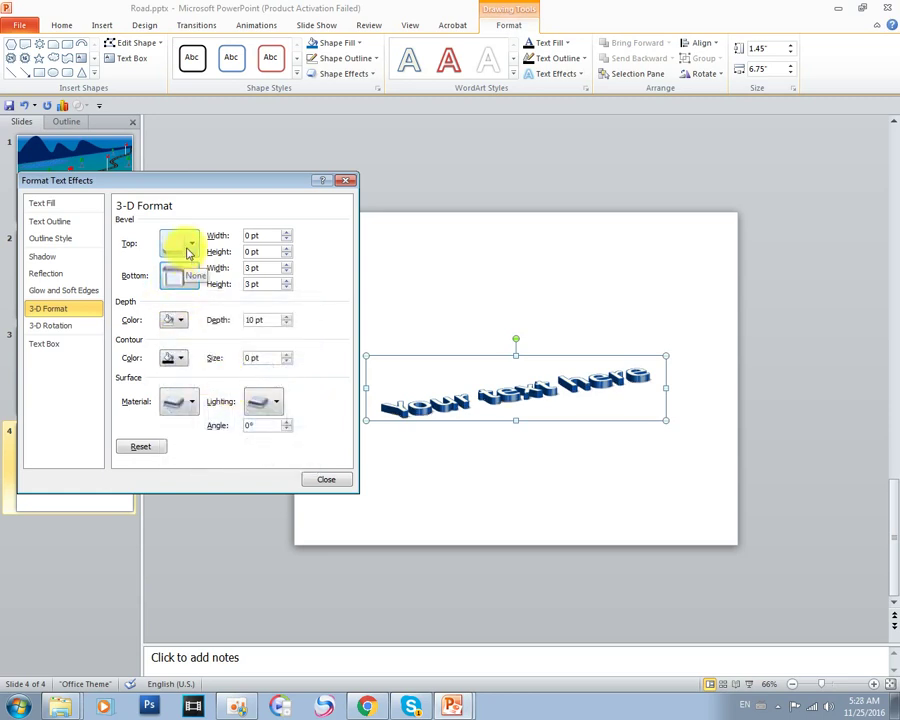
left_click(187, 250)
left_click(210, 425)
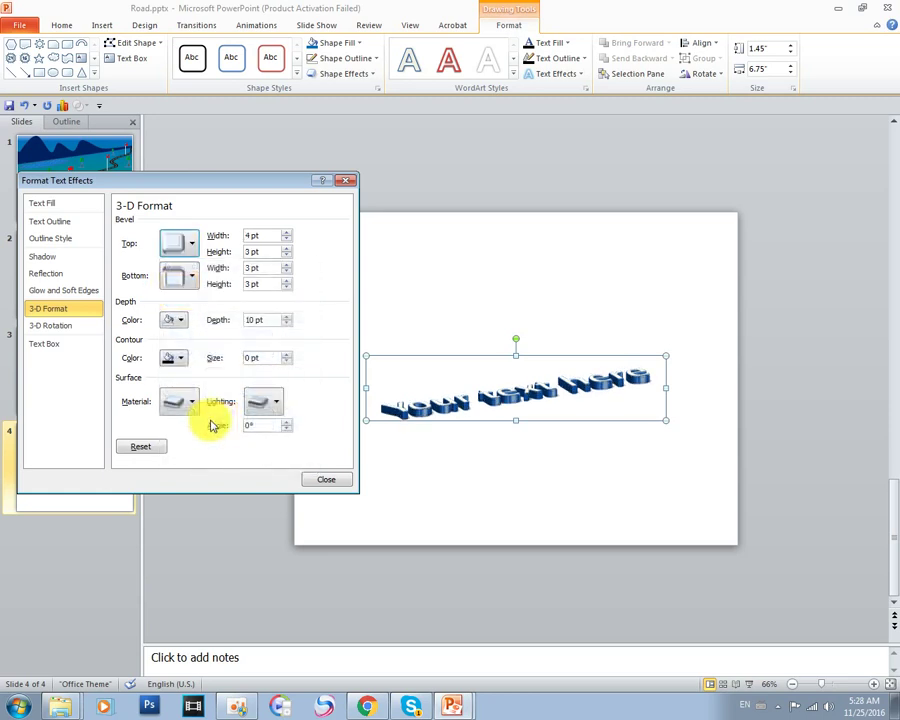
left_click(50, 325)
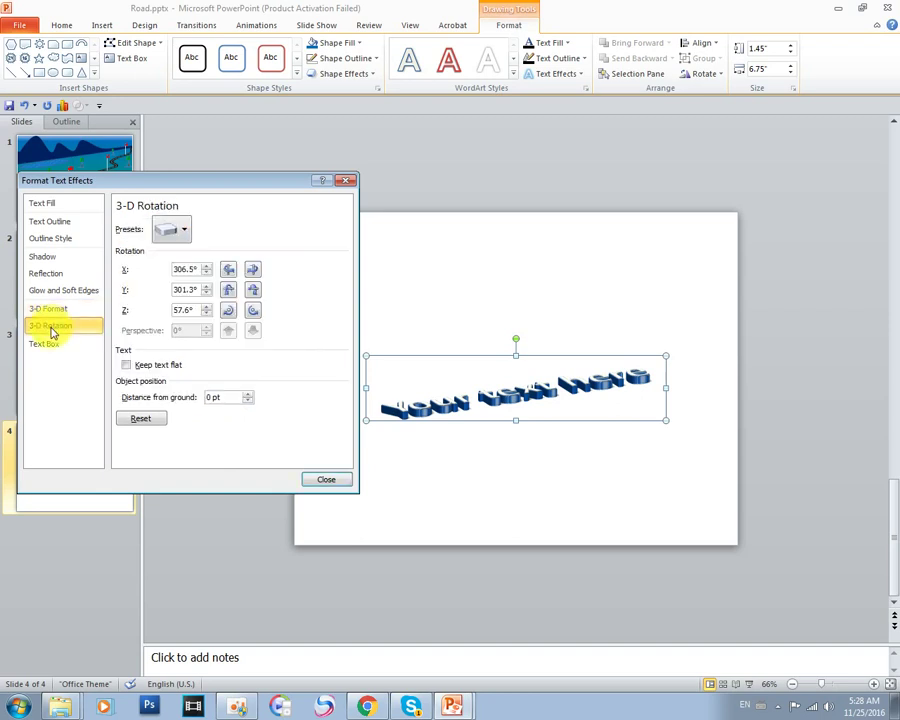
Try several parallel and perspective 3-D rotation presets on the WordArt text.
left_click(180, 231)
left_click(173, 402)
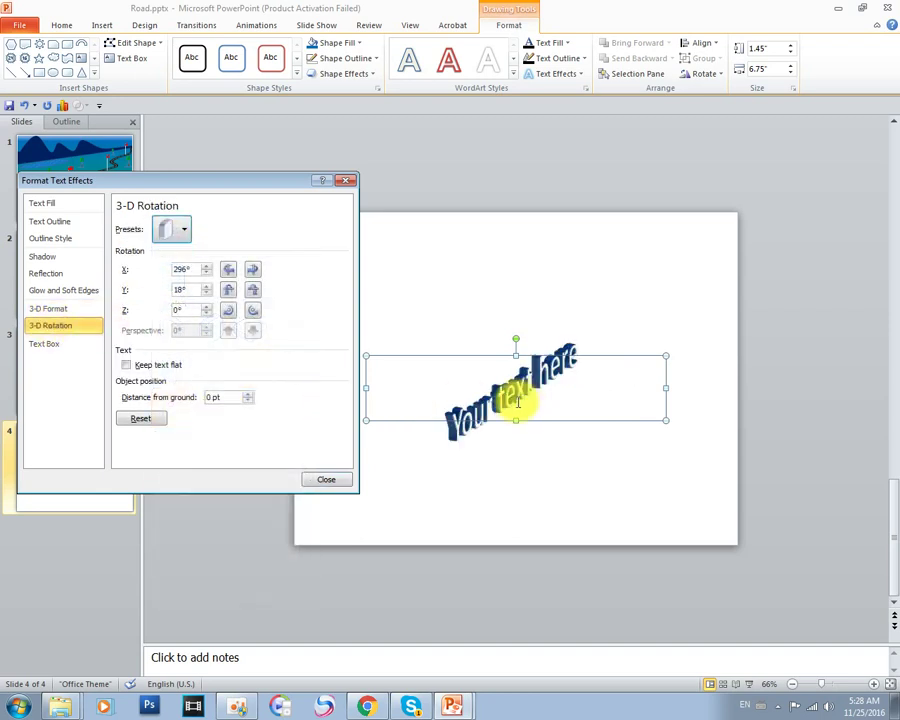
left_click(175, 235)
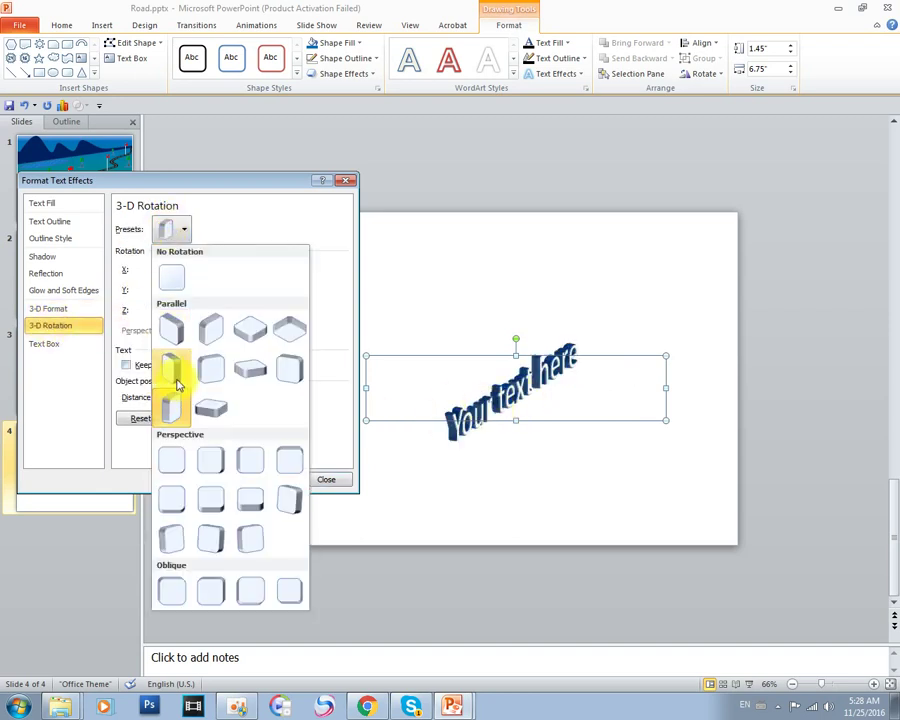
left_click(174, 366)
left_click(176, 229)
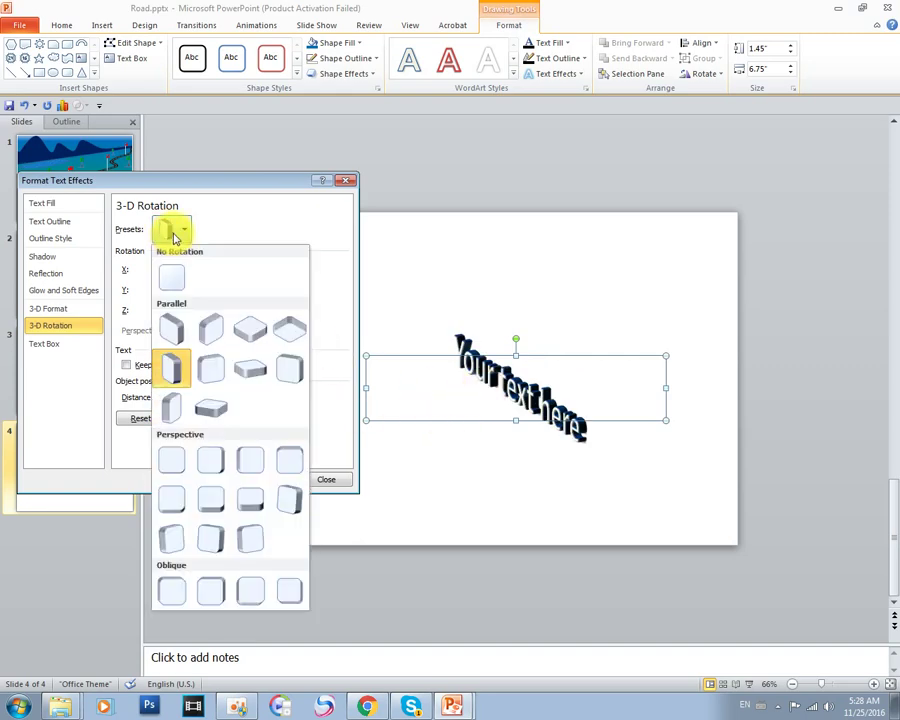
left_click(250, 366)
left_click(173, 230)
left_click(290, 370)
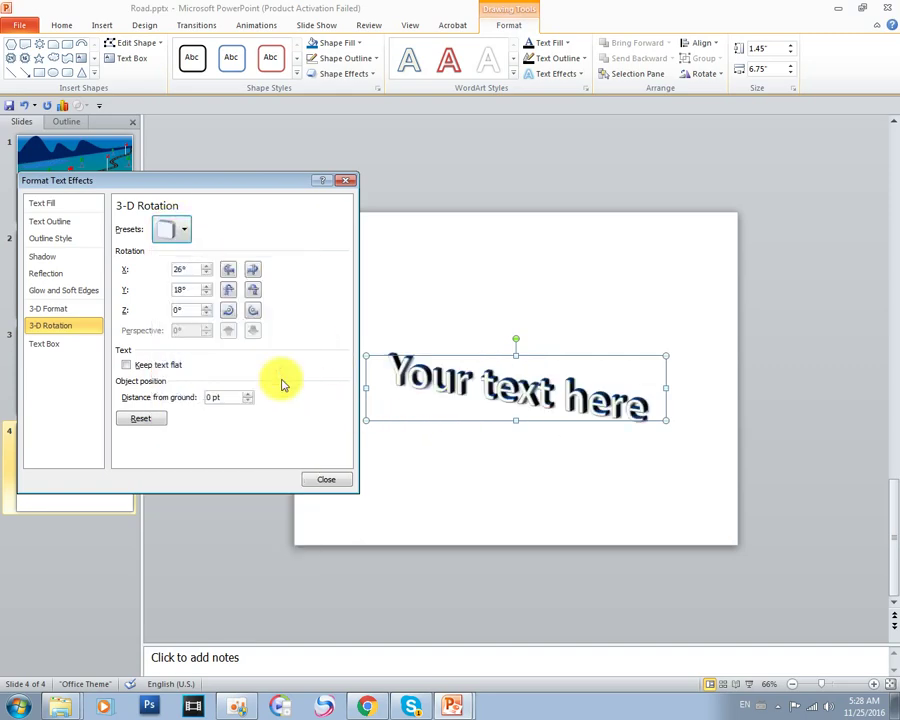
left_click(177, 236)
left_click(290, 495)
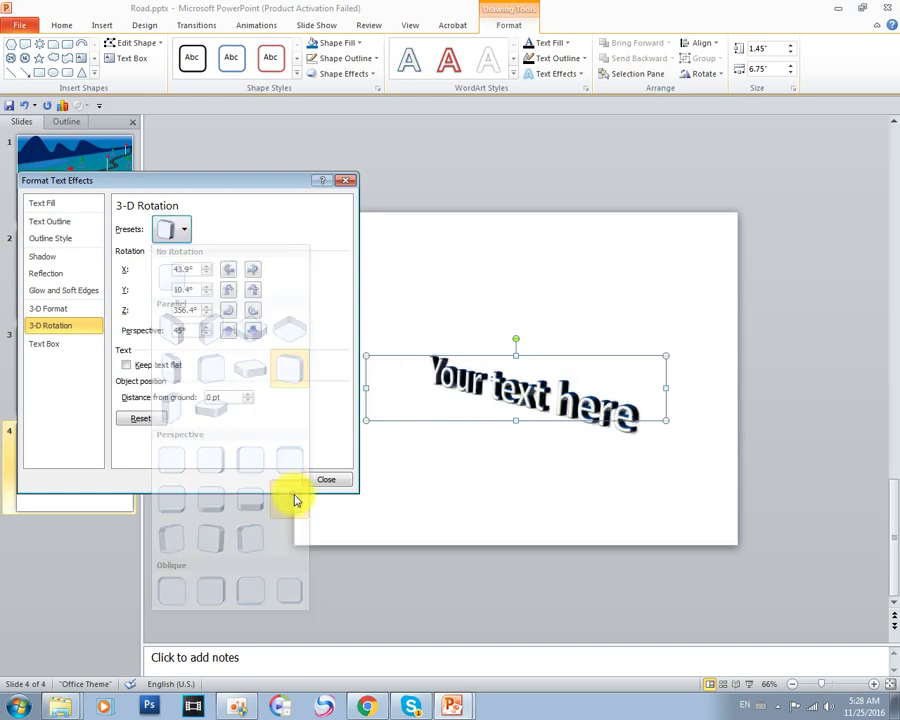
left_click(181, 236)
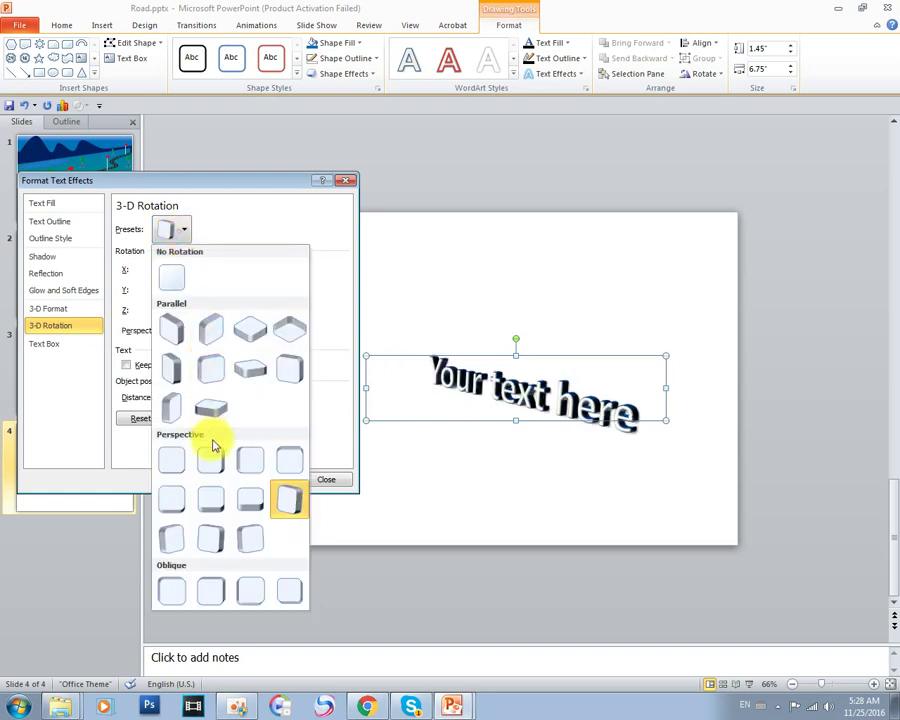
left_click(244, 538)
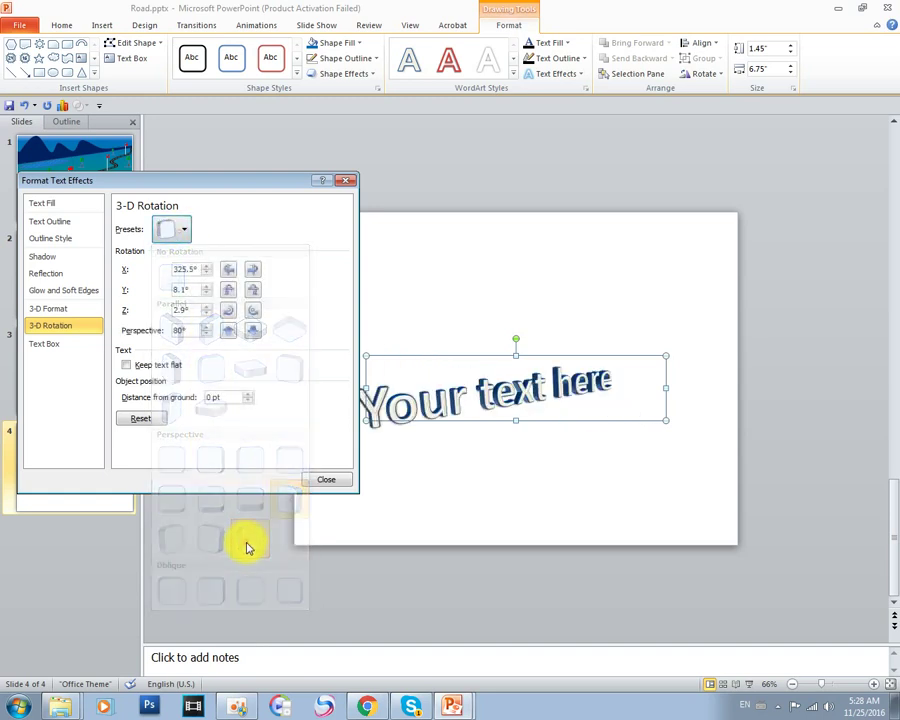
Compare more presets and settle on the perspective one: Y 324.8°, 45° perspective.
left_click(180, 229)
left_click(208, 537)
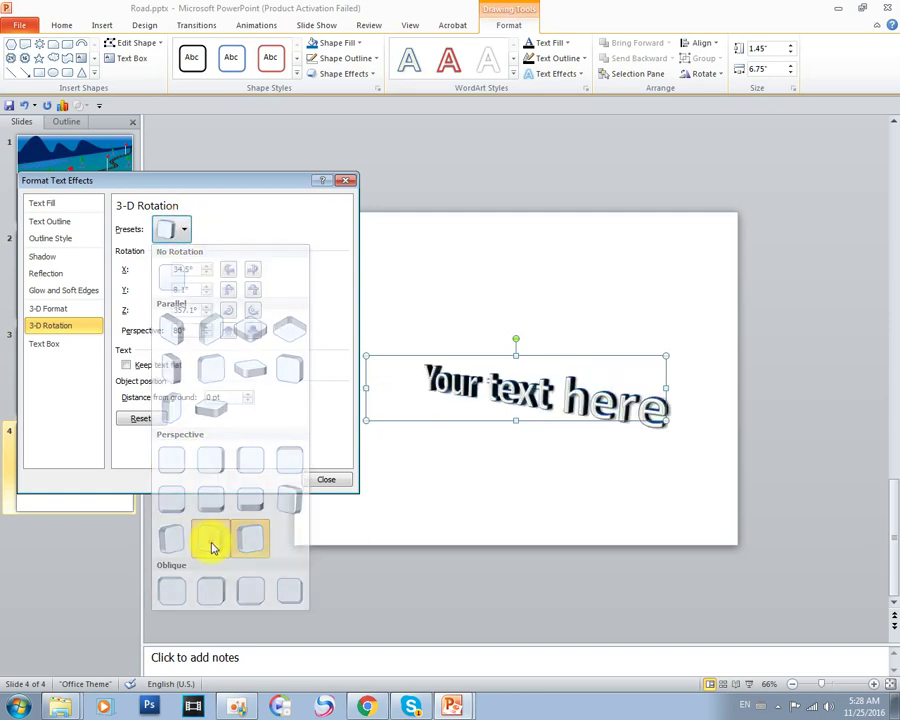
left_click(176, 231)
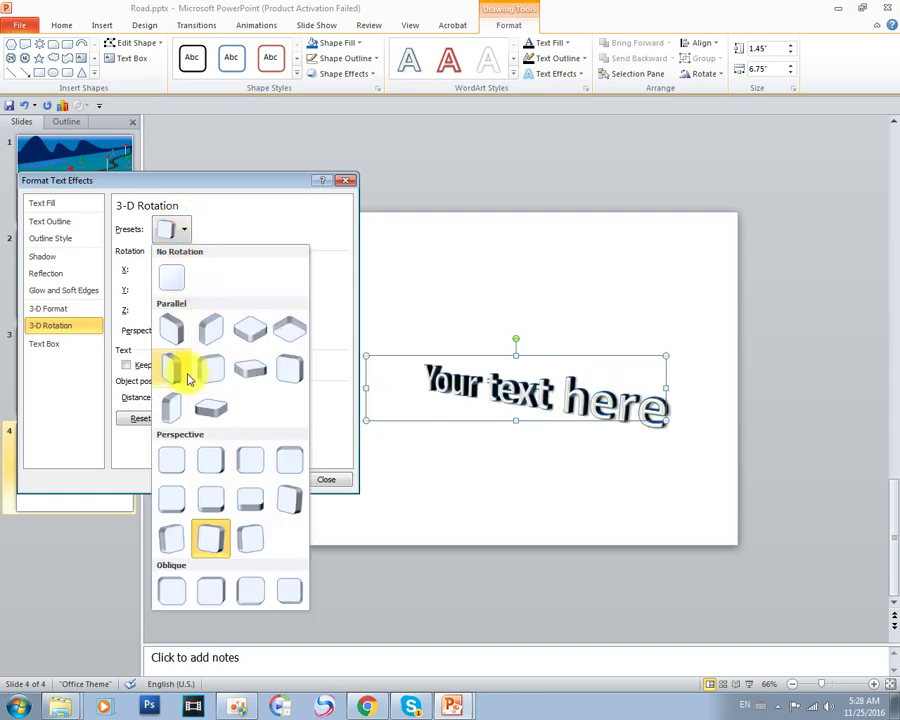
left_click(171, 369)
left_click(183, 233)
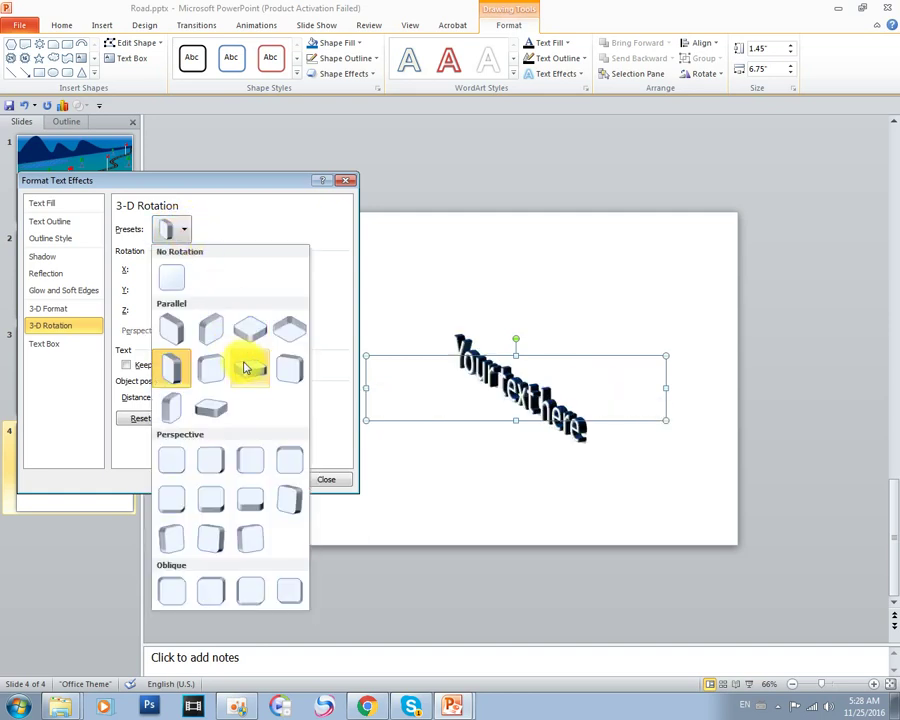
left_click(248, 368)
left_click(172, 233)
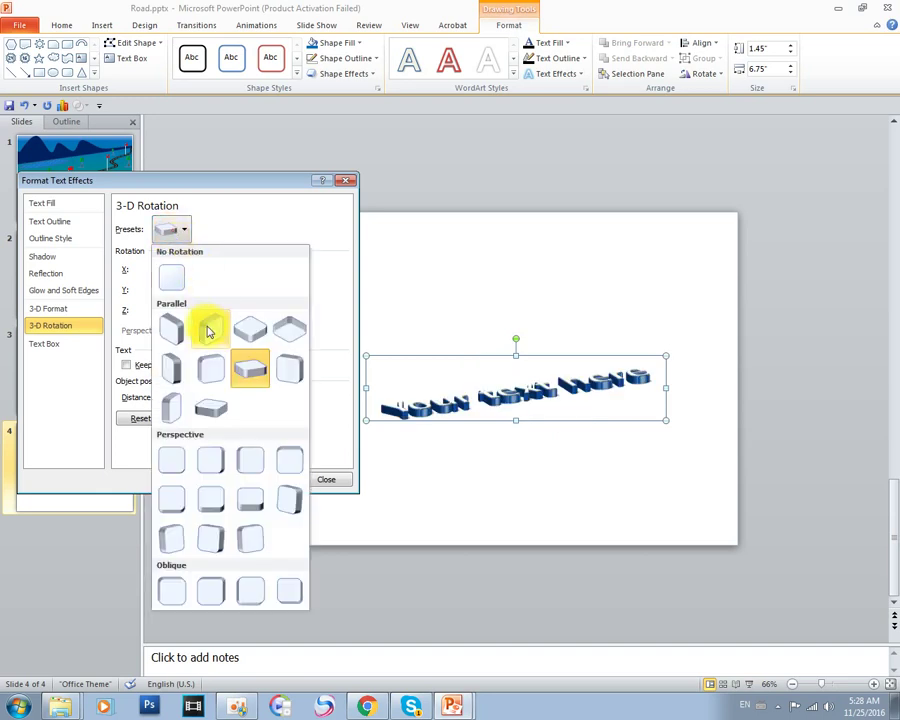
left_click(210, 367)
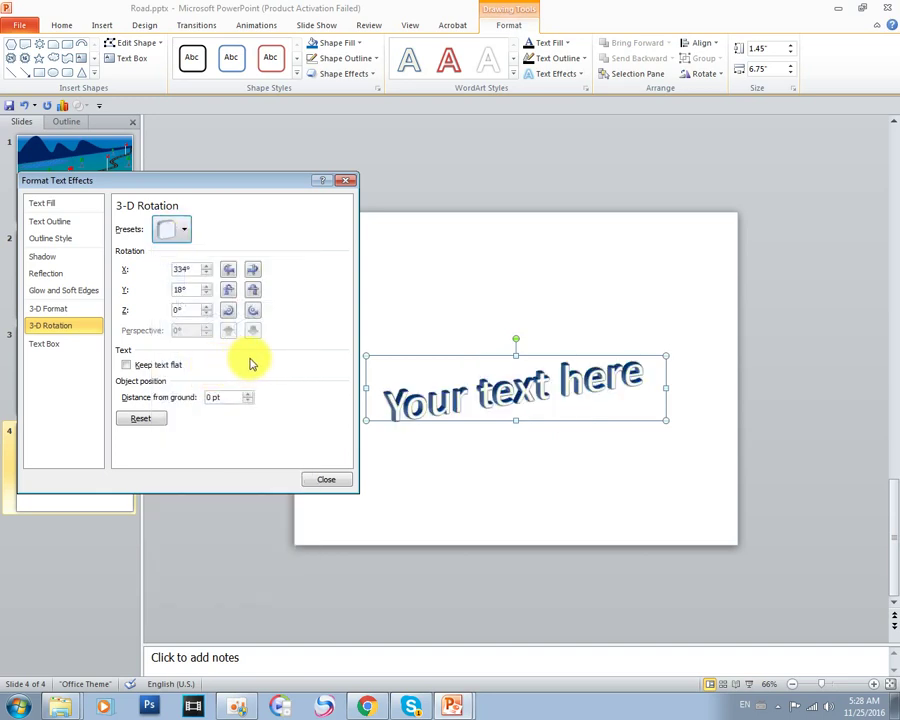
left_click(170, 231)
left_click(173, 330)
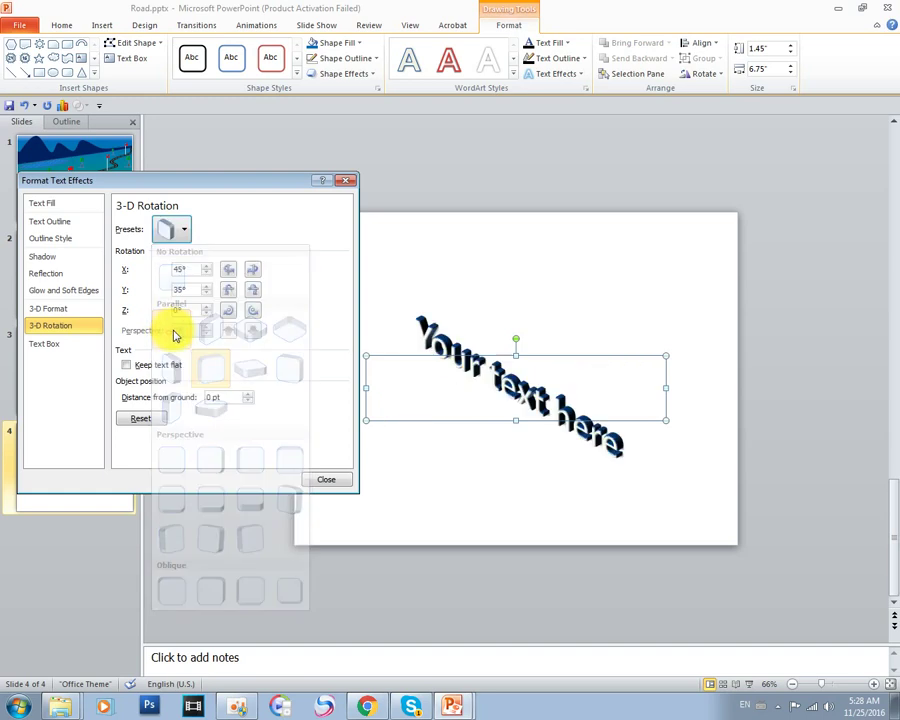
left_click(183, 231)
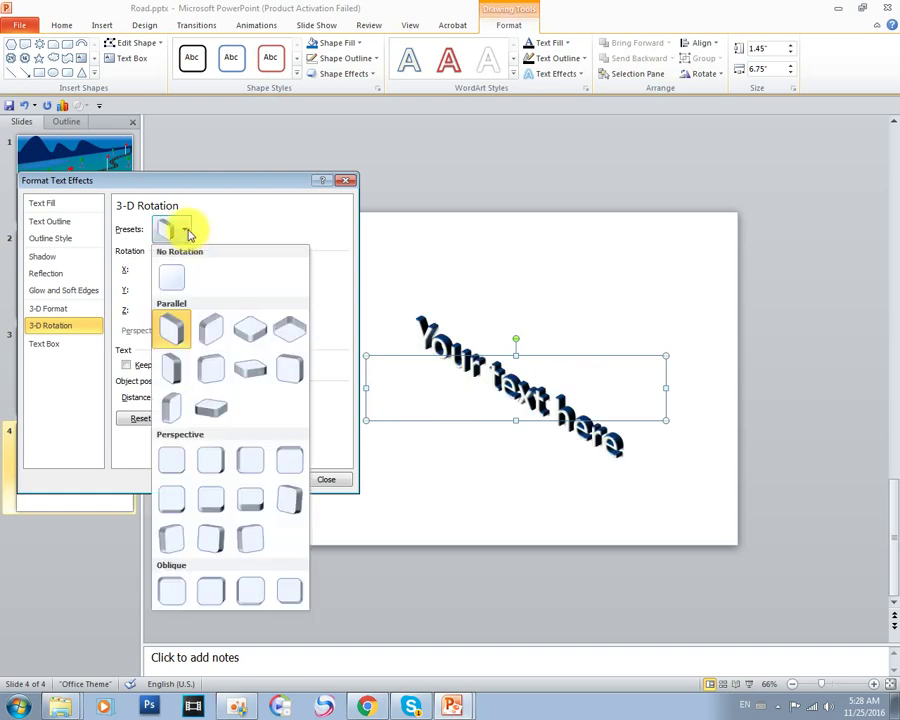
left_click(220, 498)
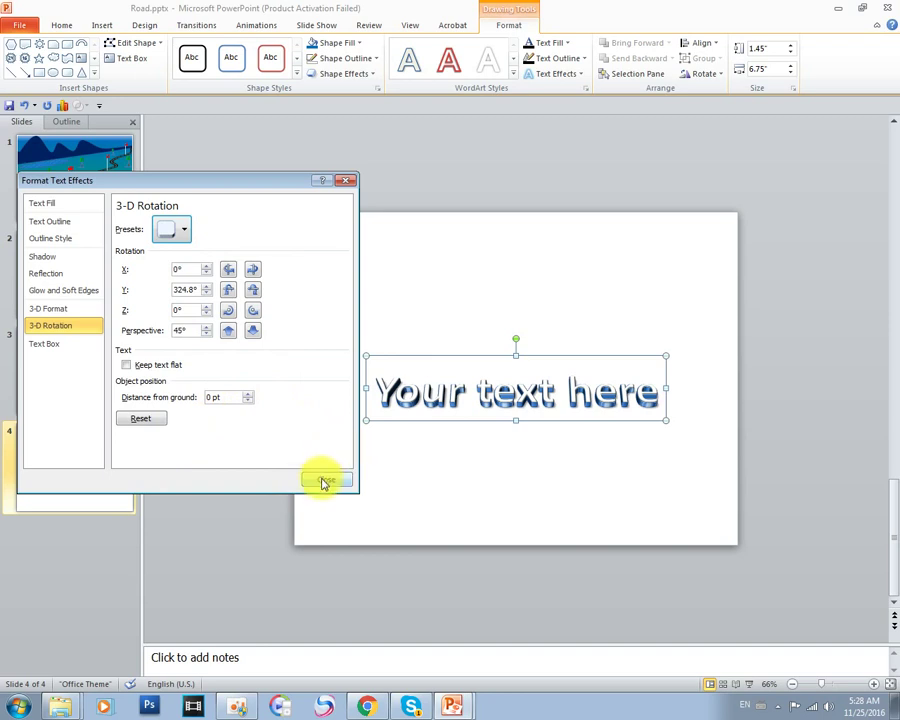
Raise the WordArt's 3-D extrusion depth to 16 pt.
left_click(52, 309)
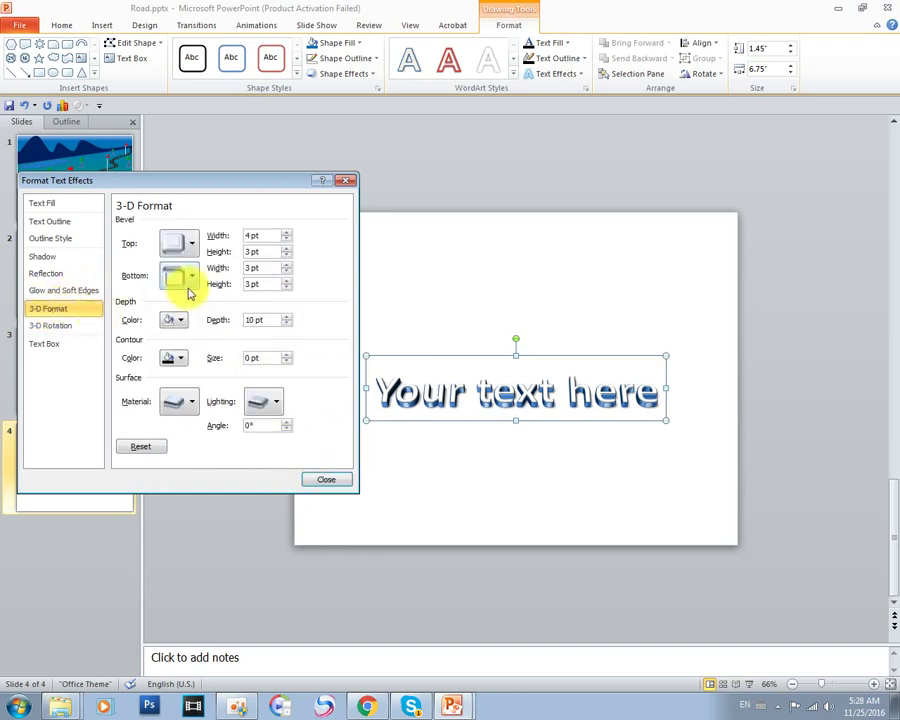
left_click(287, 317)
left_click(287, 317)
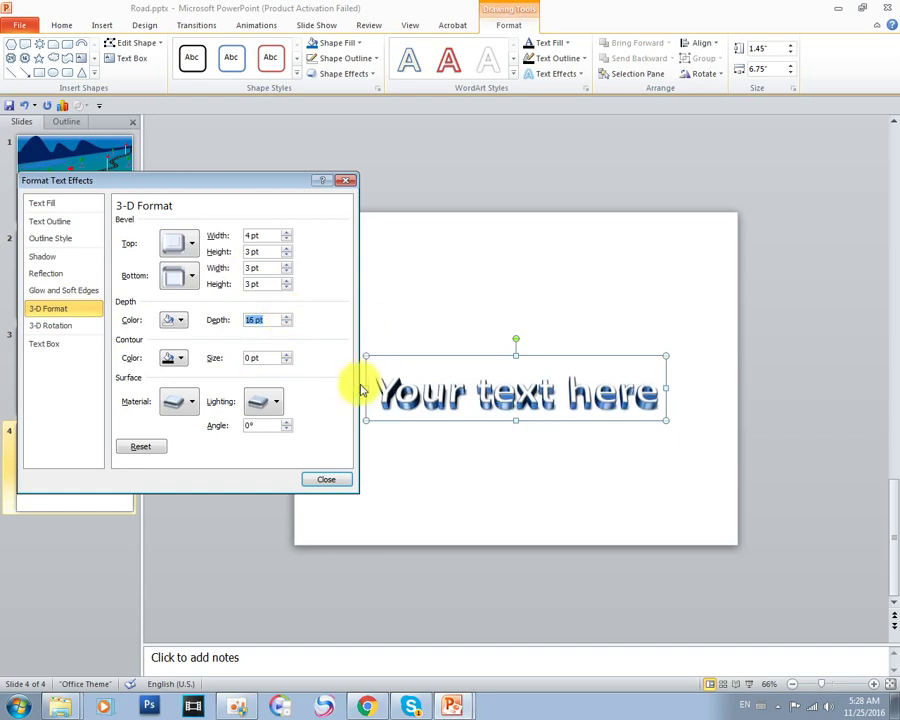
Try top bevel presets, keep a 3 × 3 pt top bevel, and close the dialog.
left_click(183, 250)
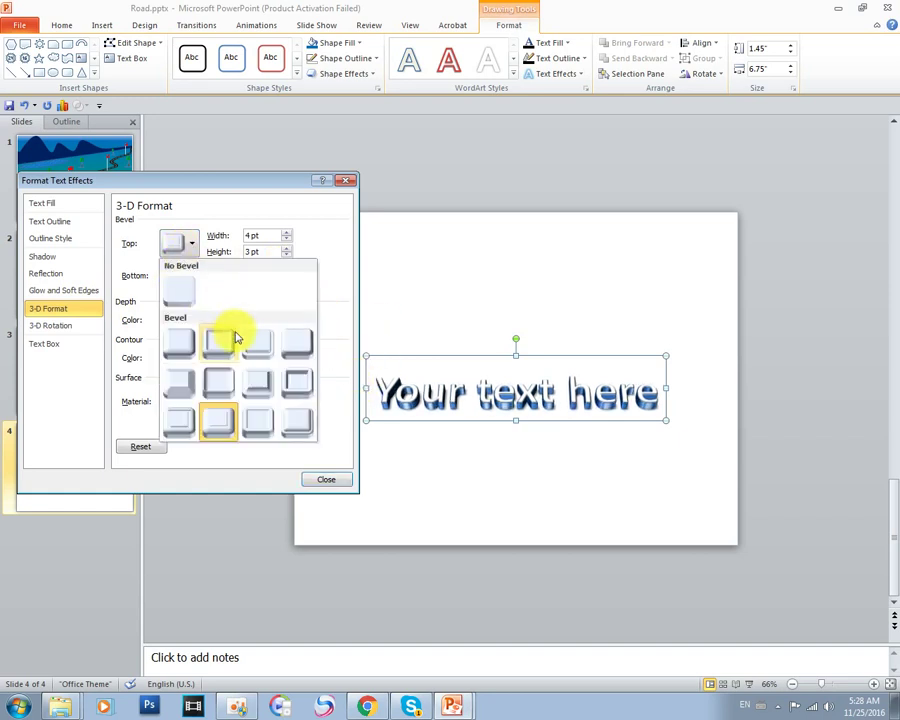
left_click(248, 392)
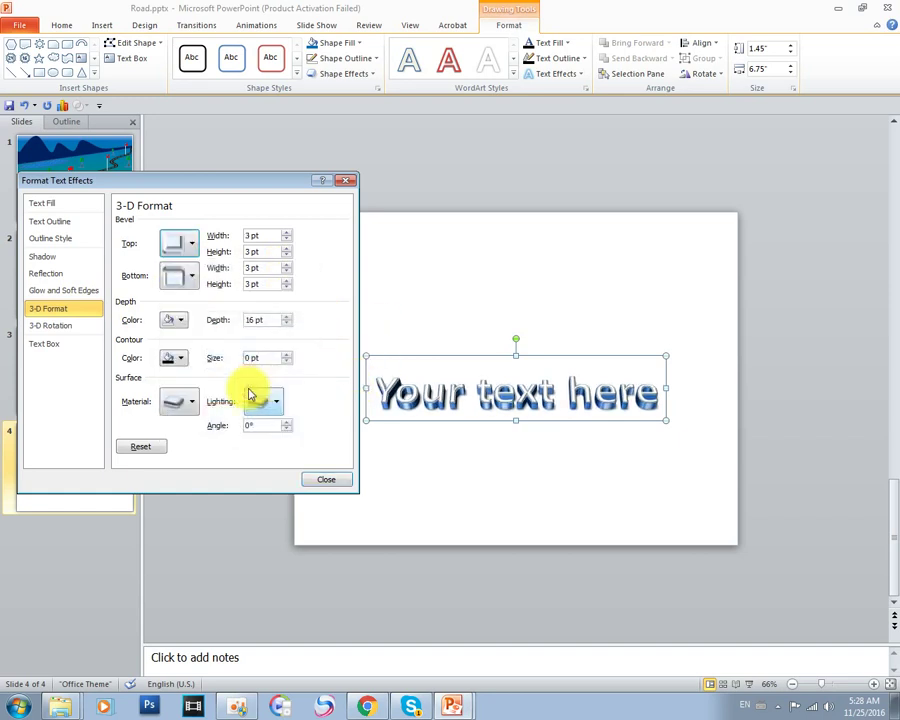
left_click(190, 243)
left_click(297, 356)
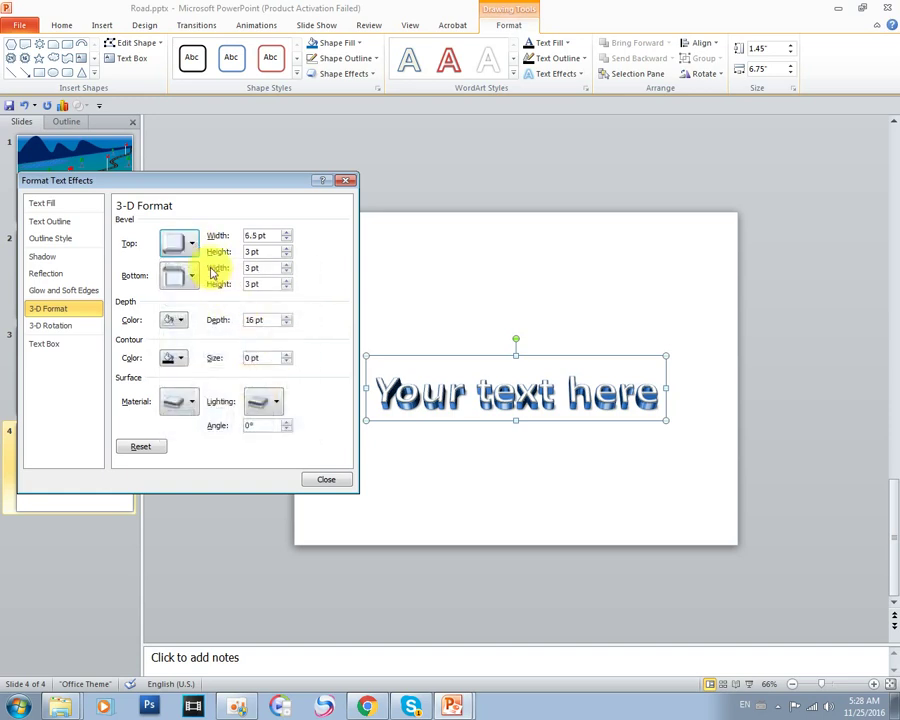
left_click(180, 245)
left_click(175, 352)
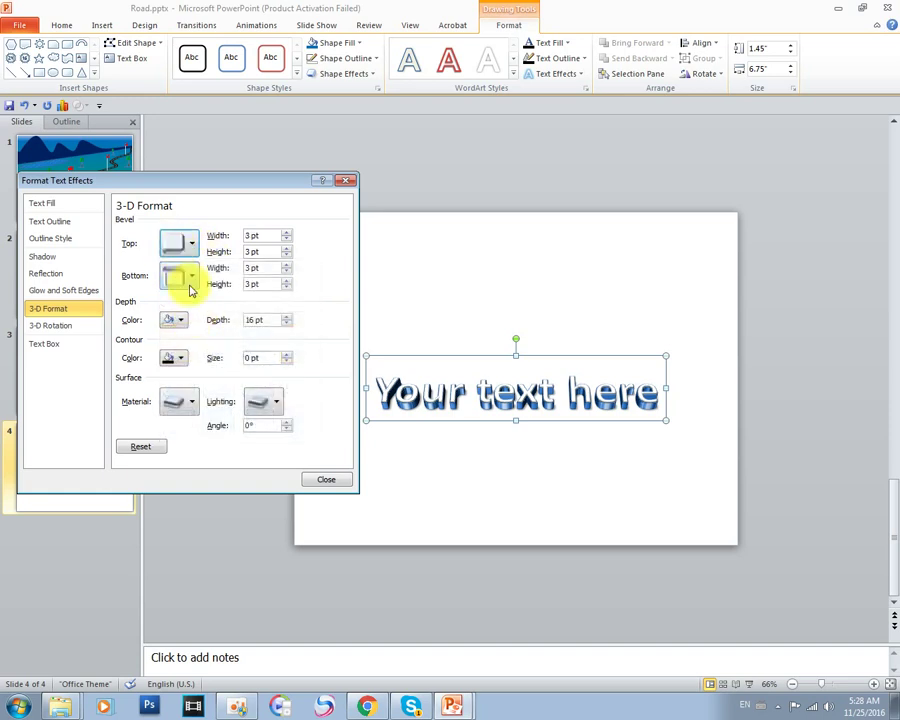
left_click(320, 478)
Replace the WordArt placeholder text with 'KH Angkor Design' and select it all.
left_click(436, 484)
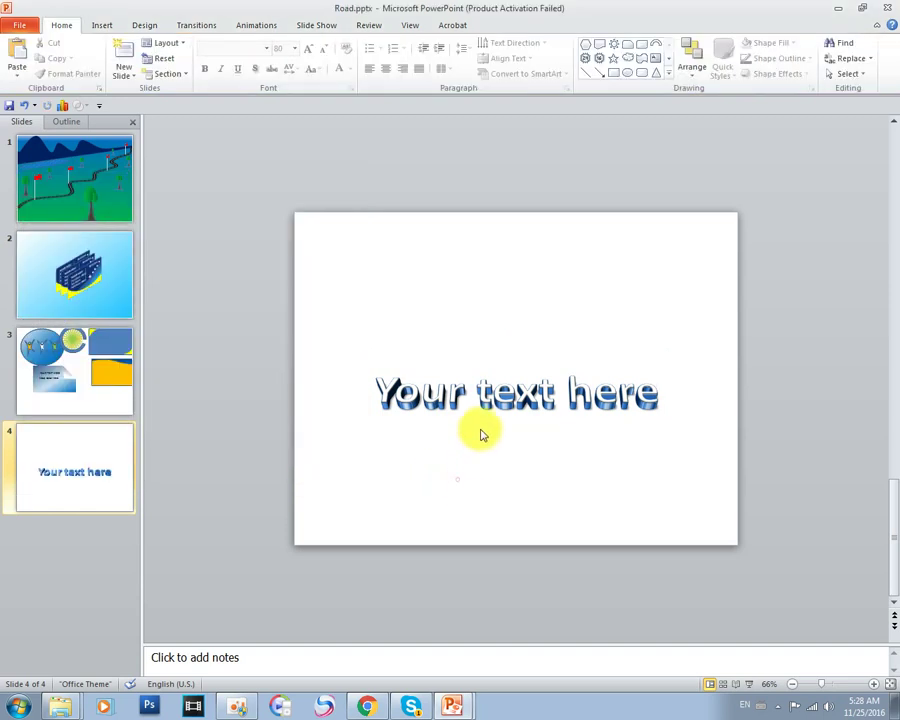
left_click(478, 384)
left_click(502, 356)
left_click(558, 395)
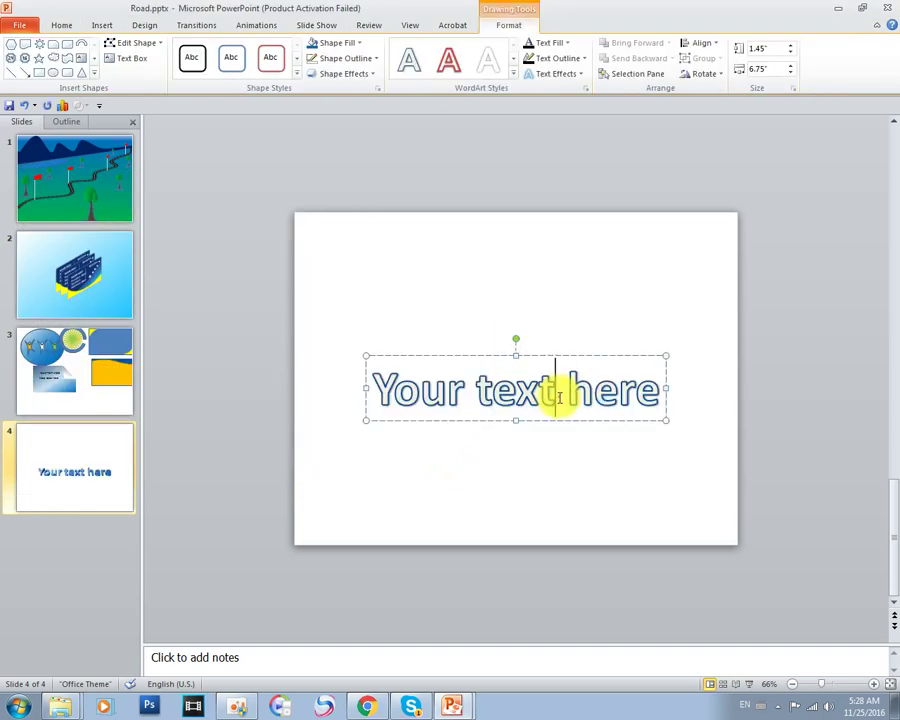
key("ctrl+a")
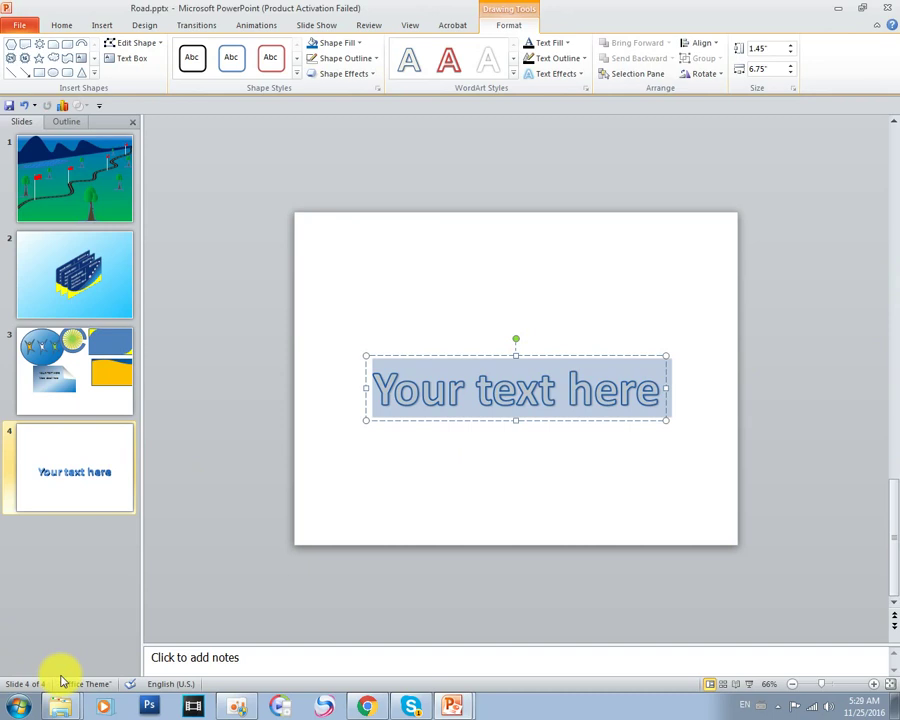
type("H")
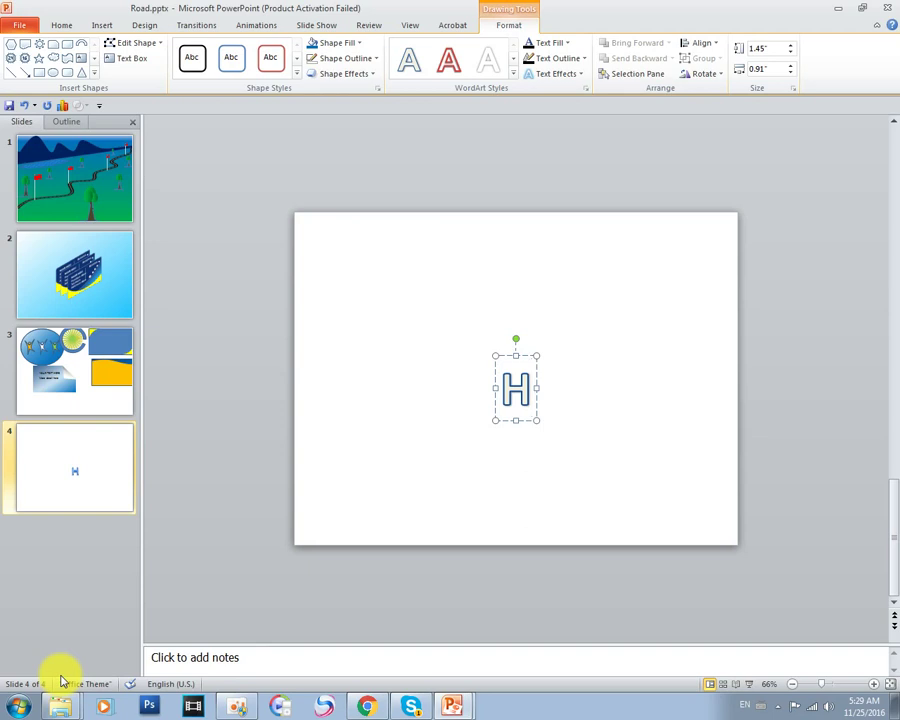
type("K")
key("BackSpace")
key("BackSpace")
type("K")
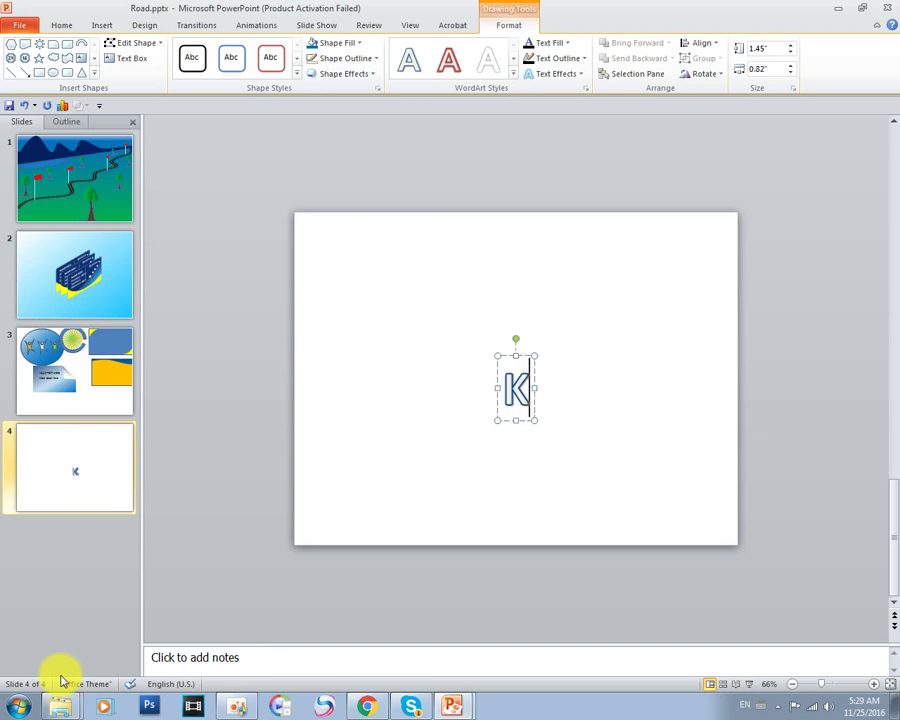
type("H")
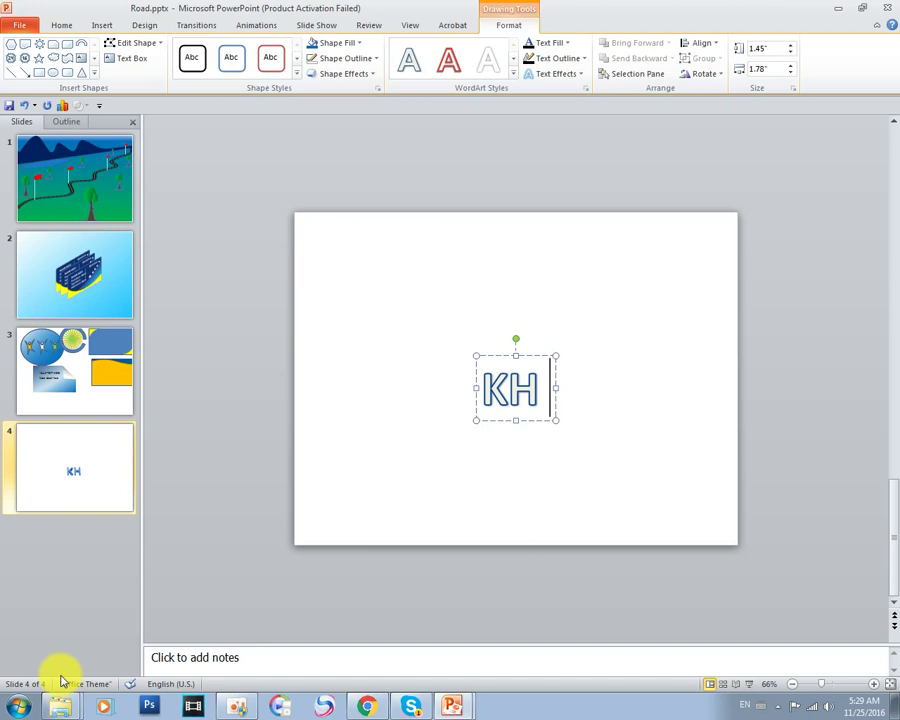
type(" Ang")
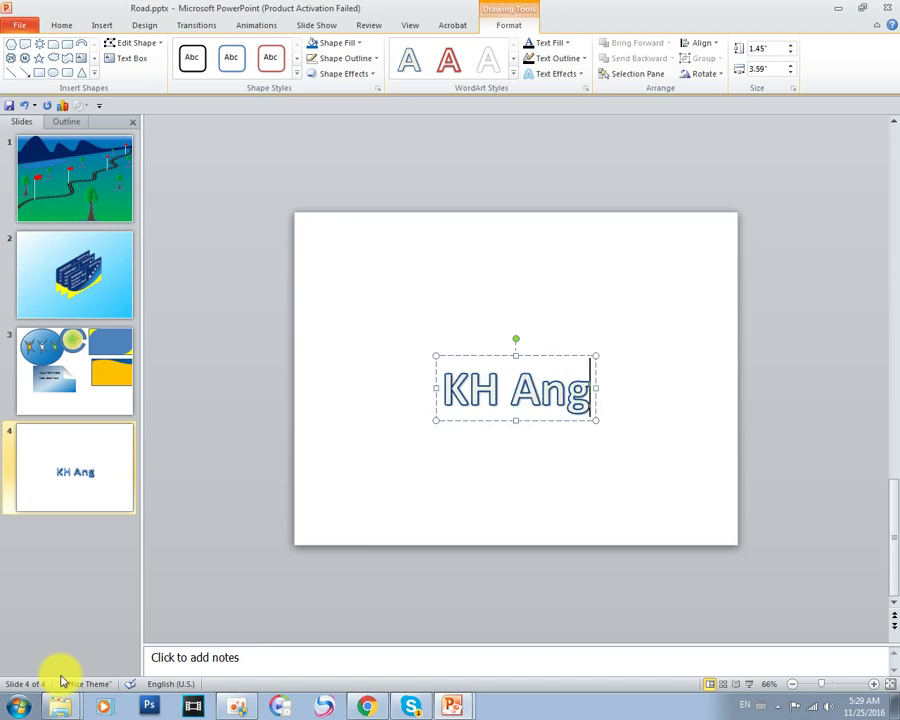
type("kor ")
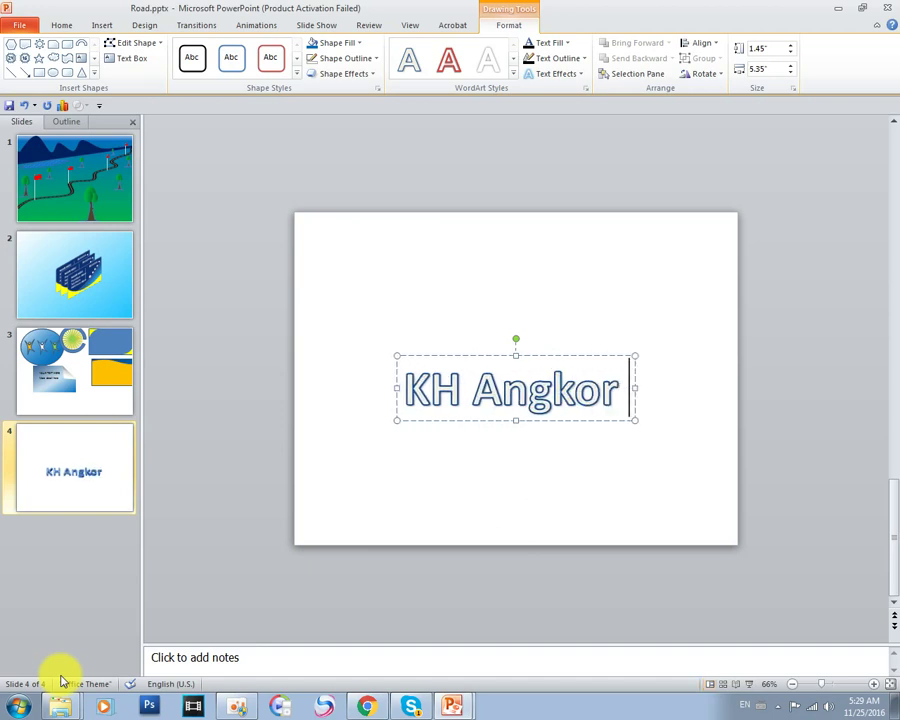
type("Des")
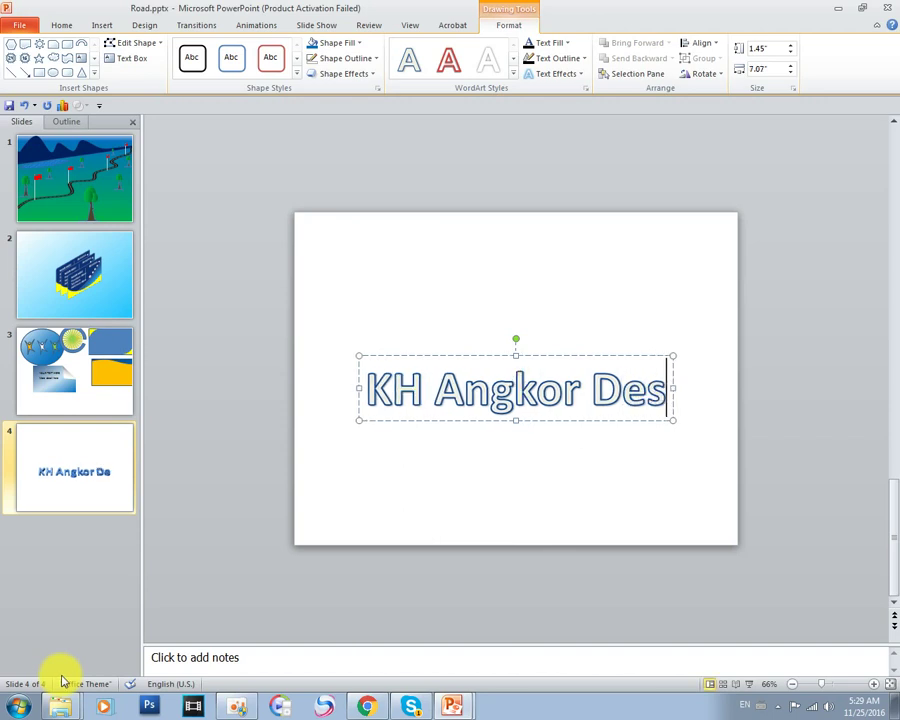
type("ign")
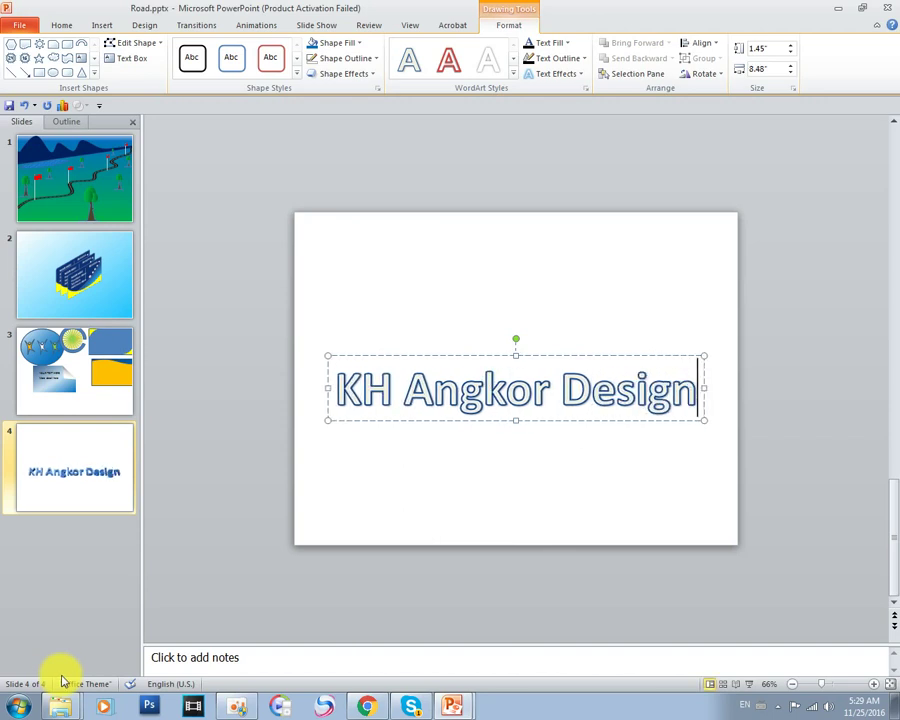
key("ctrl+a")
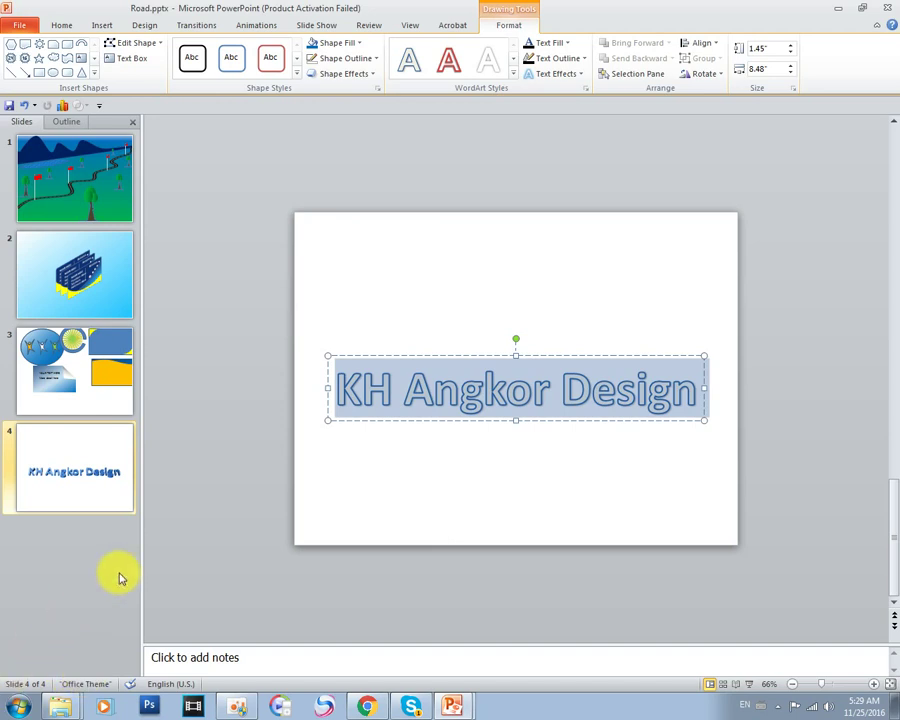
Reselect the KH Angkor Design WordArt and open its 3-D Rotation Options from Text Effects.
left_click(400, 360)
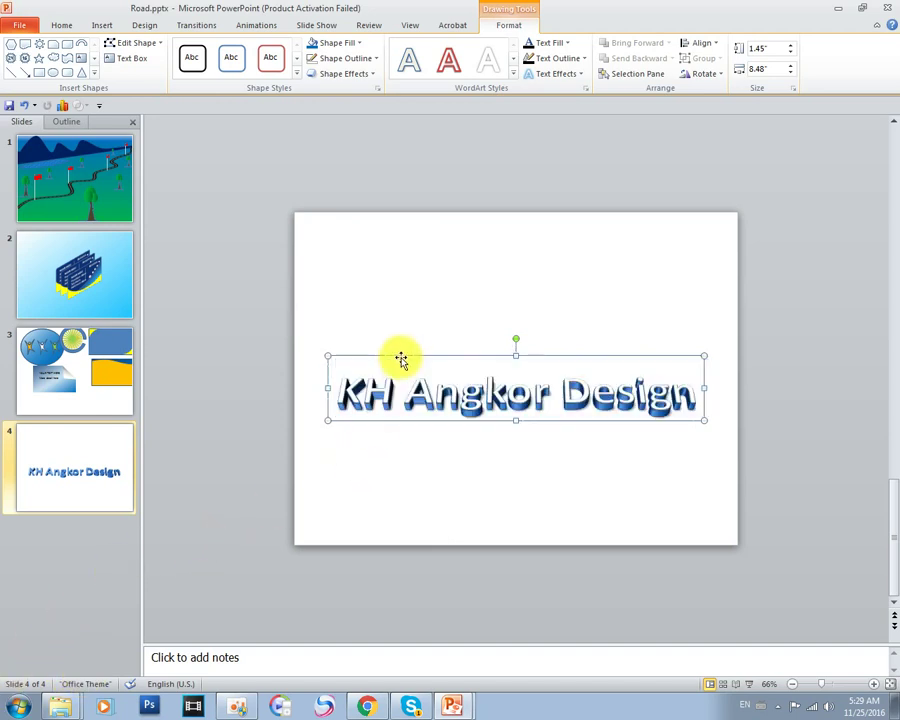
left_click(470, 500)
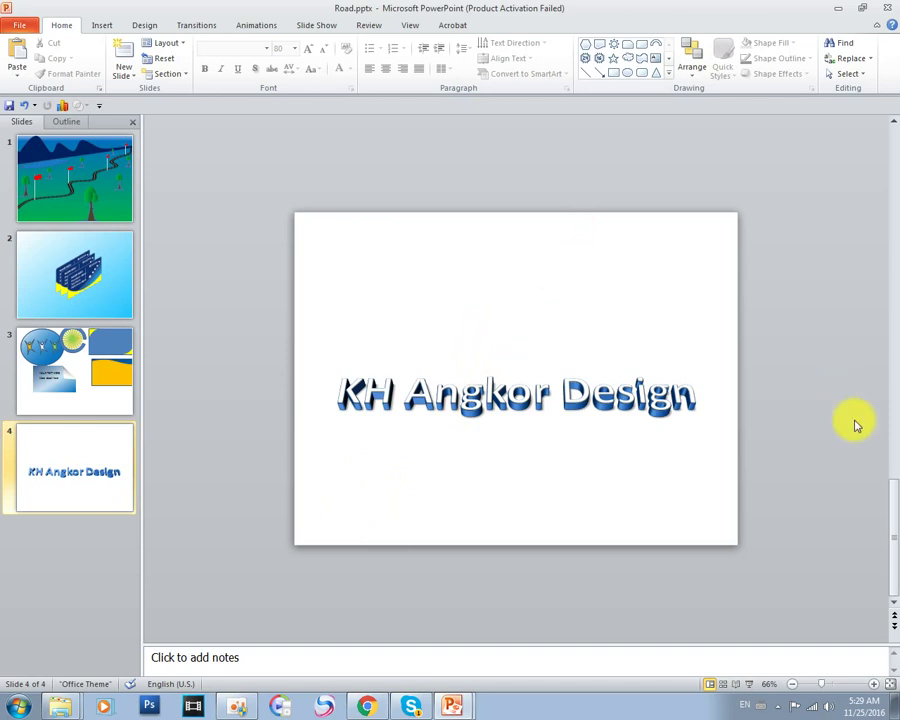
right_click(546, 297)
left_click(528, 404)
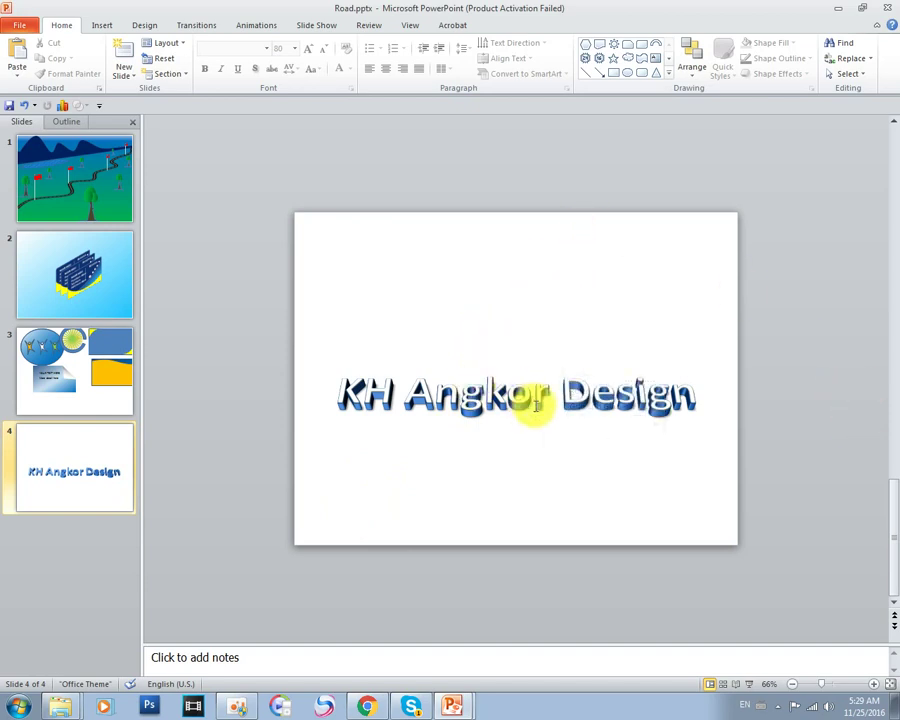
left_click(532, 398)
left_click(559, 355)
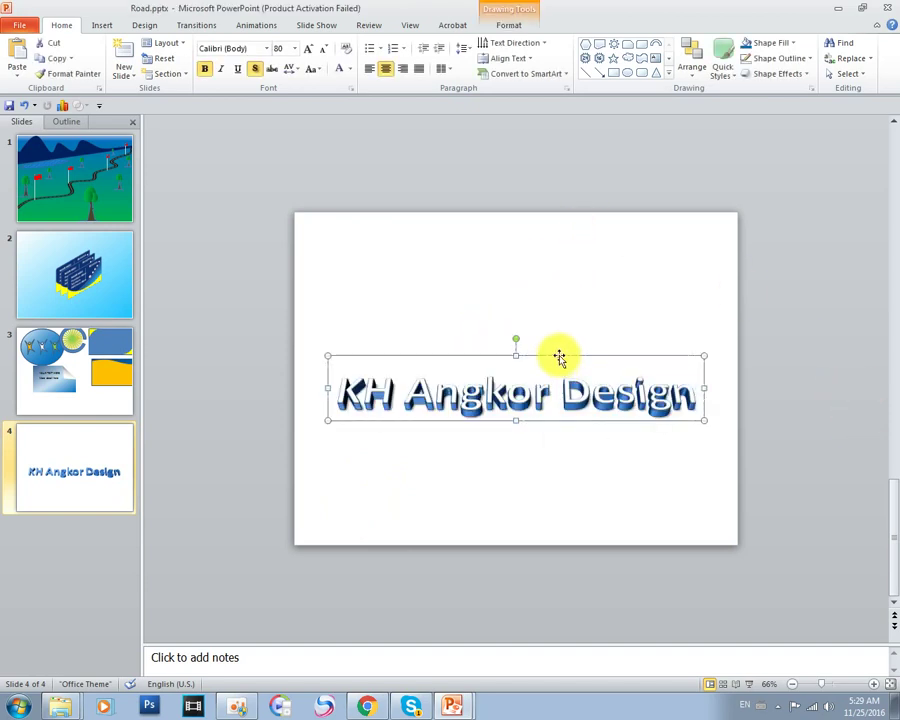
left_click(508, 25)
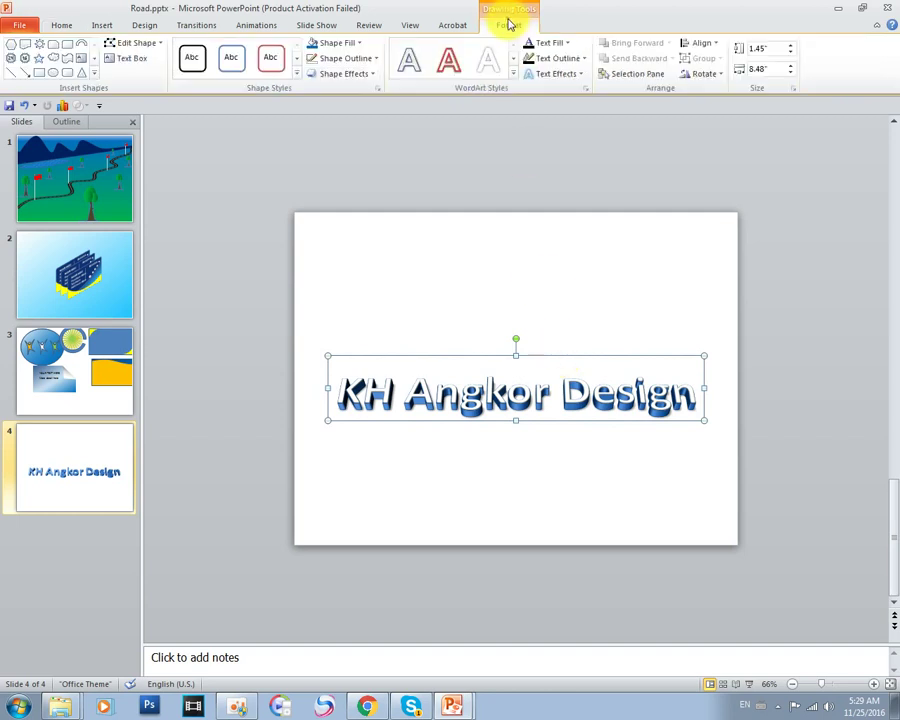
left_click(560, 75)
mouse_move(576, 221)
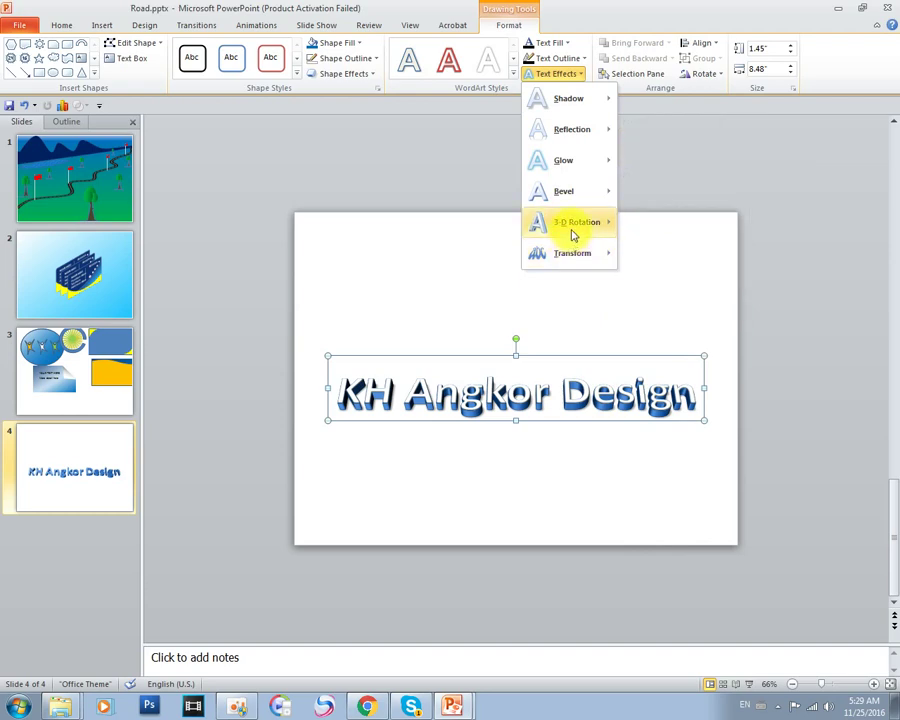
left_click(680, 583)
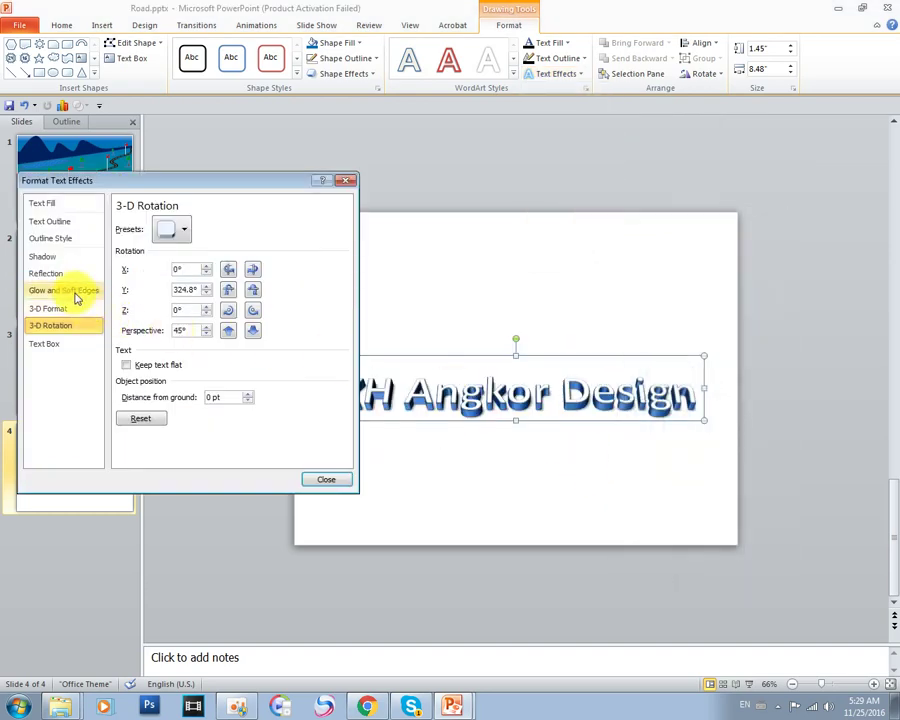
On the Shadow page, try several perspective shadow presets on the WordArt.
left_click(47, 257)
left_click(165, 224)
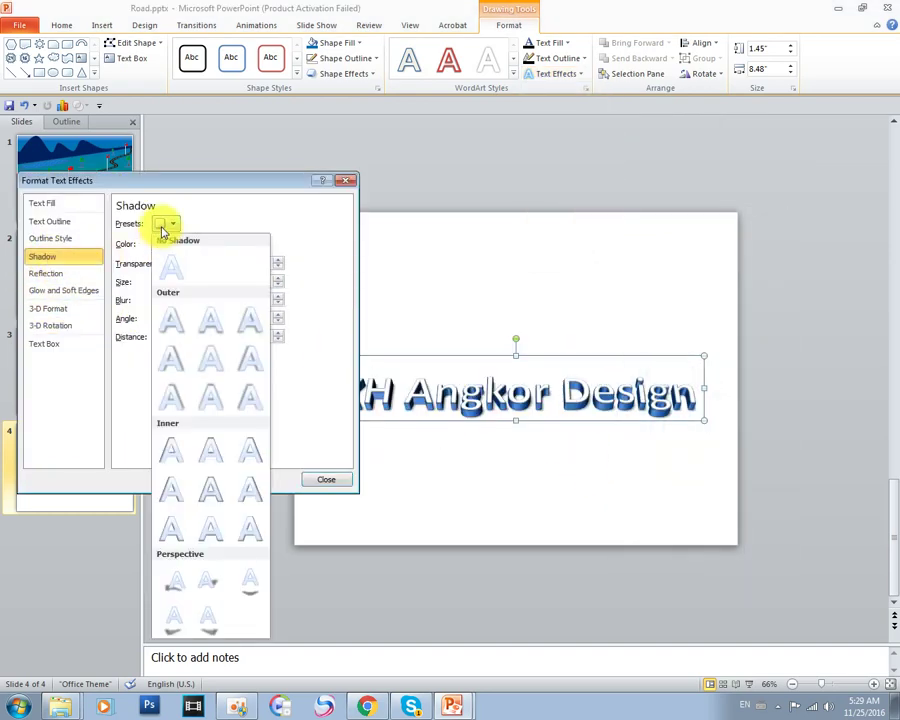
left_click(238, 591)
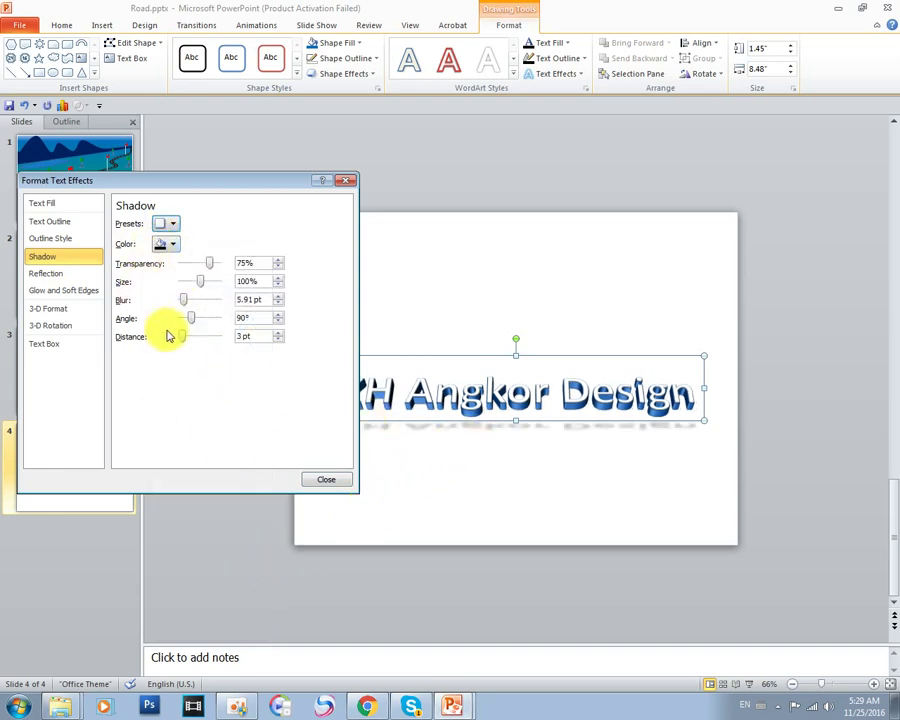
left_click(166, 224)
left_click(166, 585)
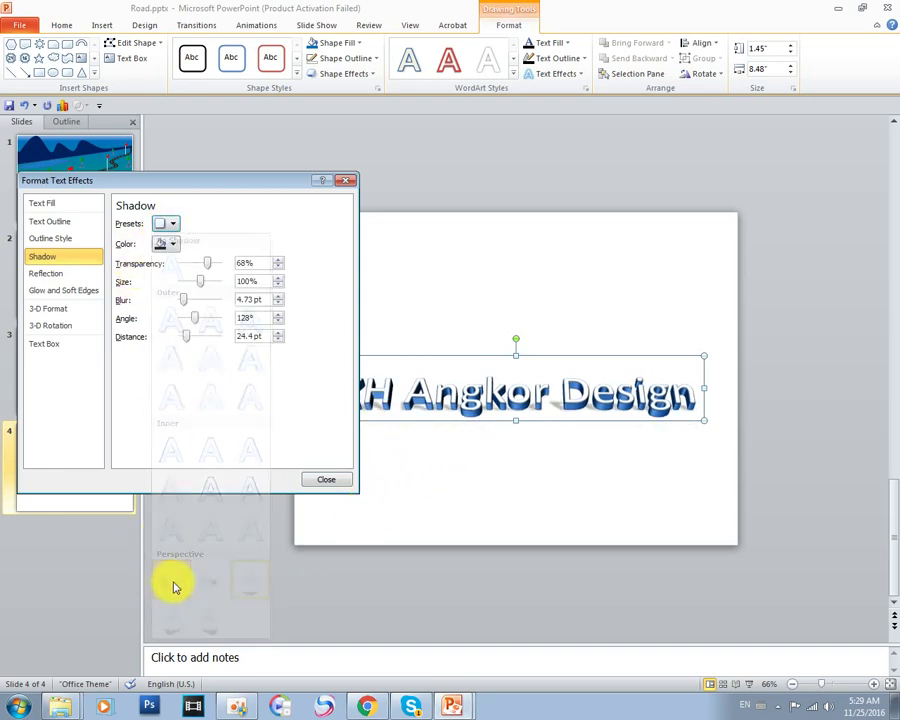
left_click(172, 228)
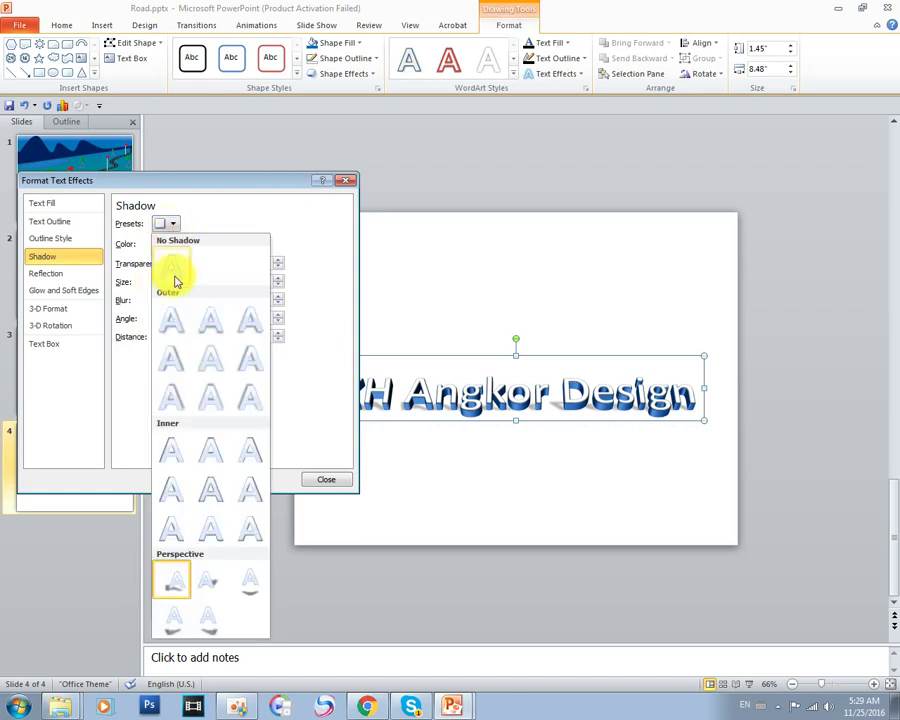
left_click(215, 577)
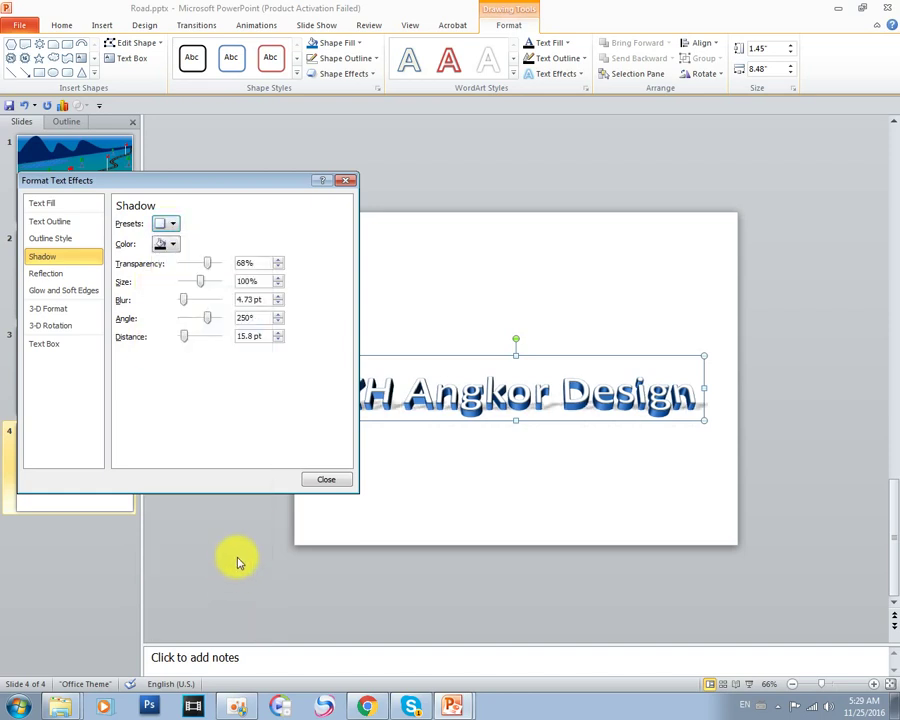
Compare more shadows and settle on a perspective shadow: 68% transparency, 250°, 15.8 pt distance.
left_click(168, 226)
left_click(207, 630)
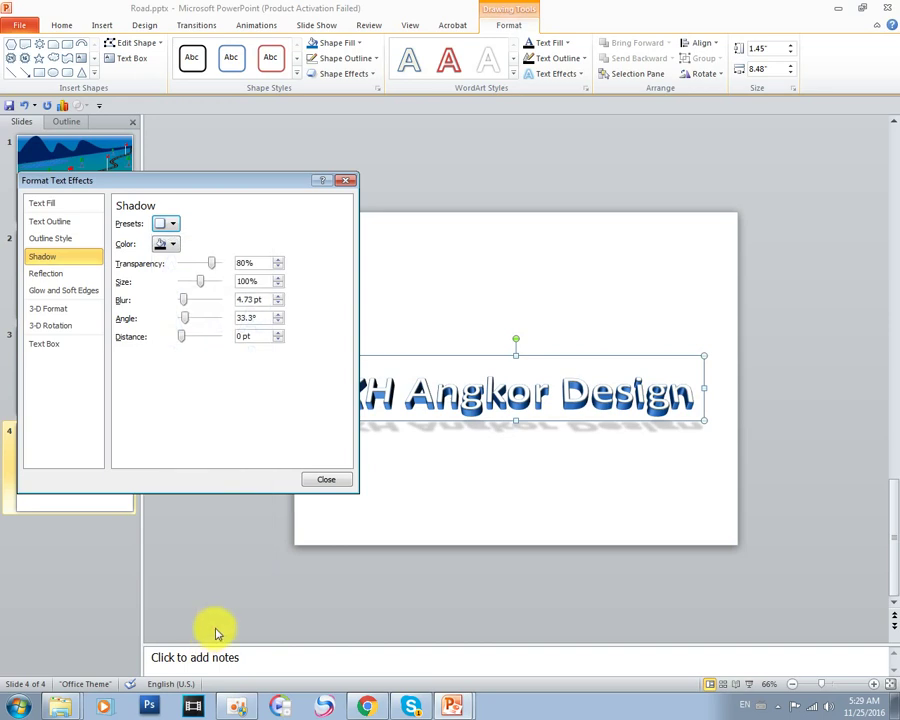
left_click(171, 223)
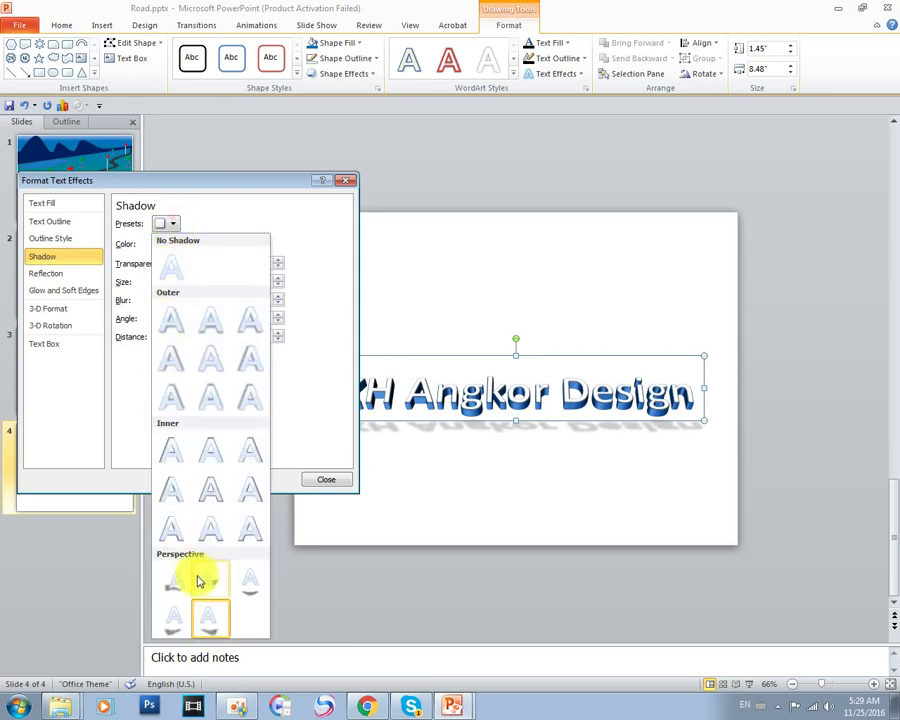
left_click(180, 402)
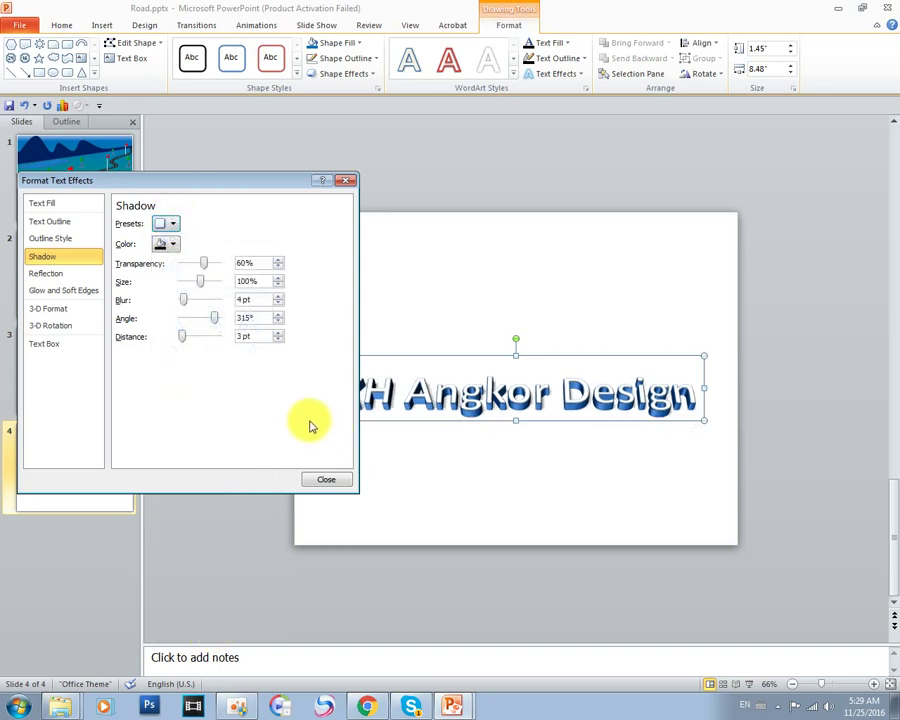
left_click(171, 223)
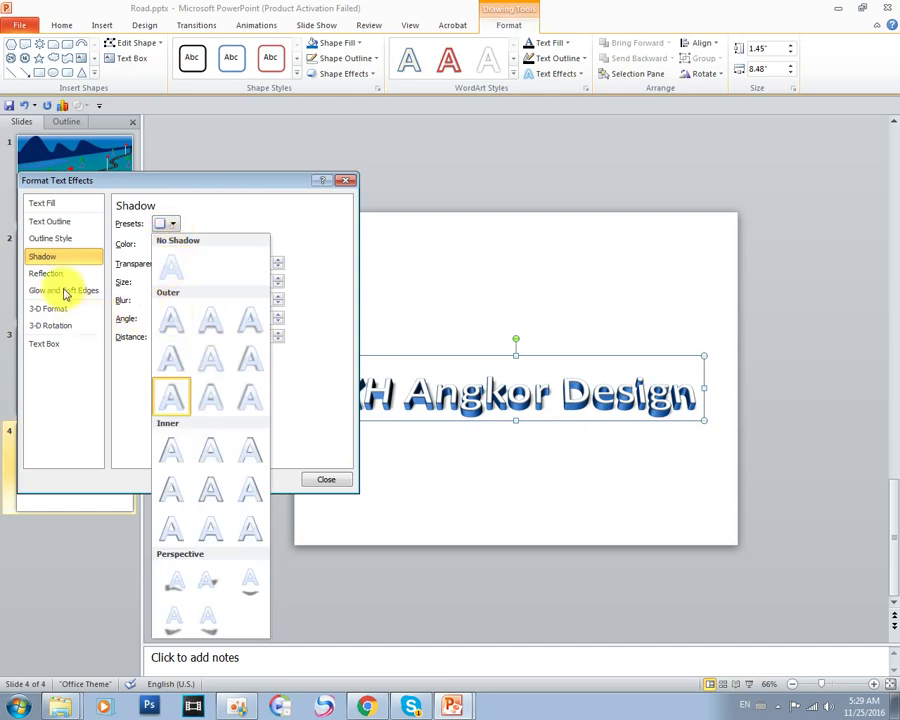
left_click(203, 583)
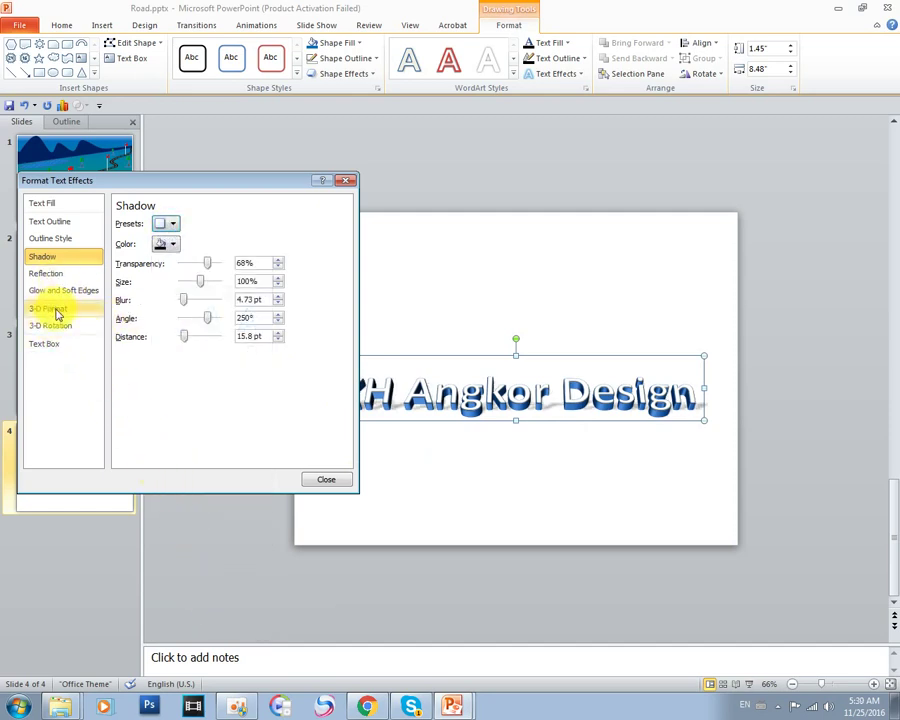
Try a reflection preset, revert to No Reflection, and close the dialog.
left_click(50, 275)
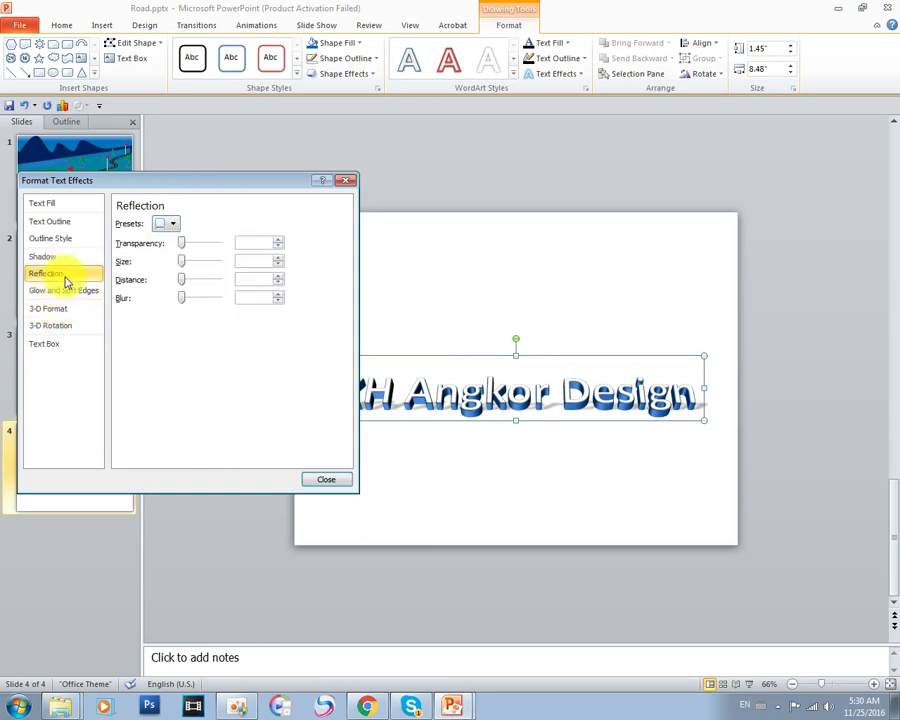
left_click(168, 223)
left_click(226, 416)
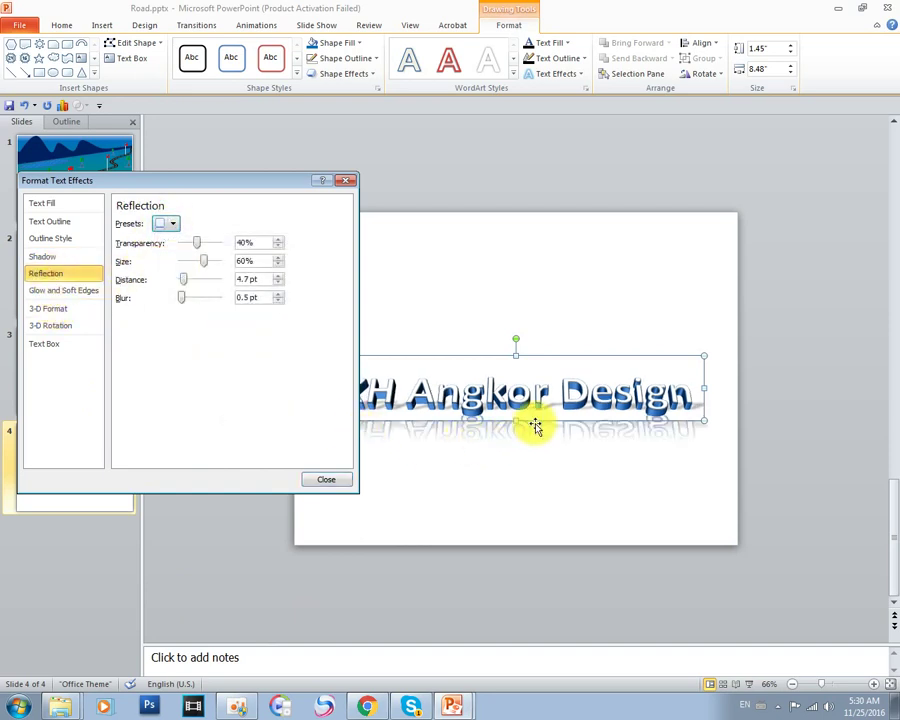
left_click(167, 224)
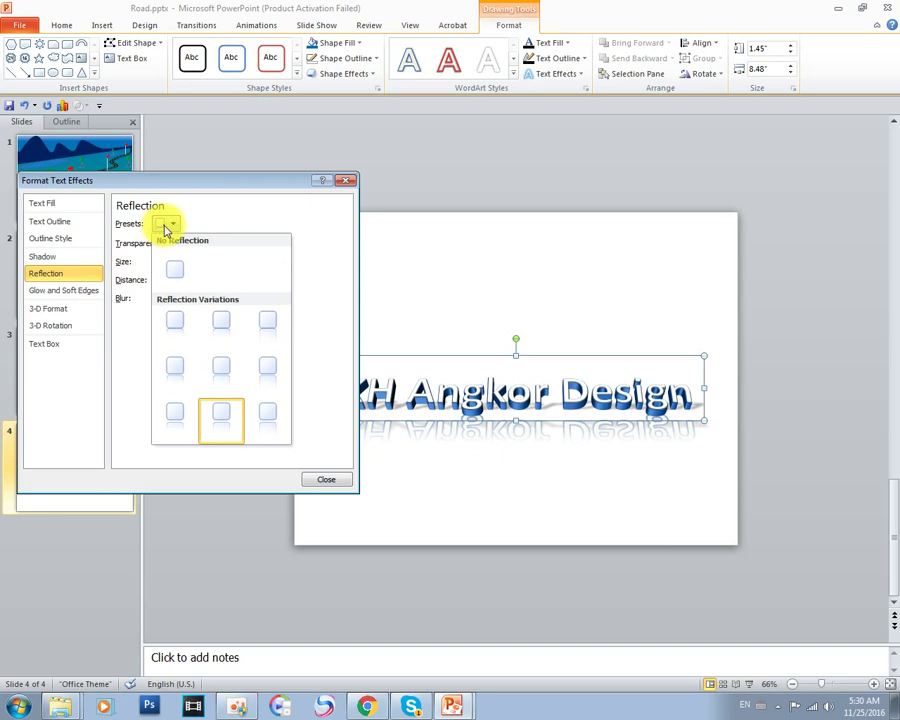
left_click(182, 272)
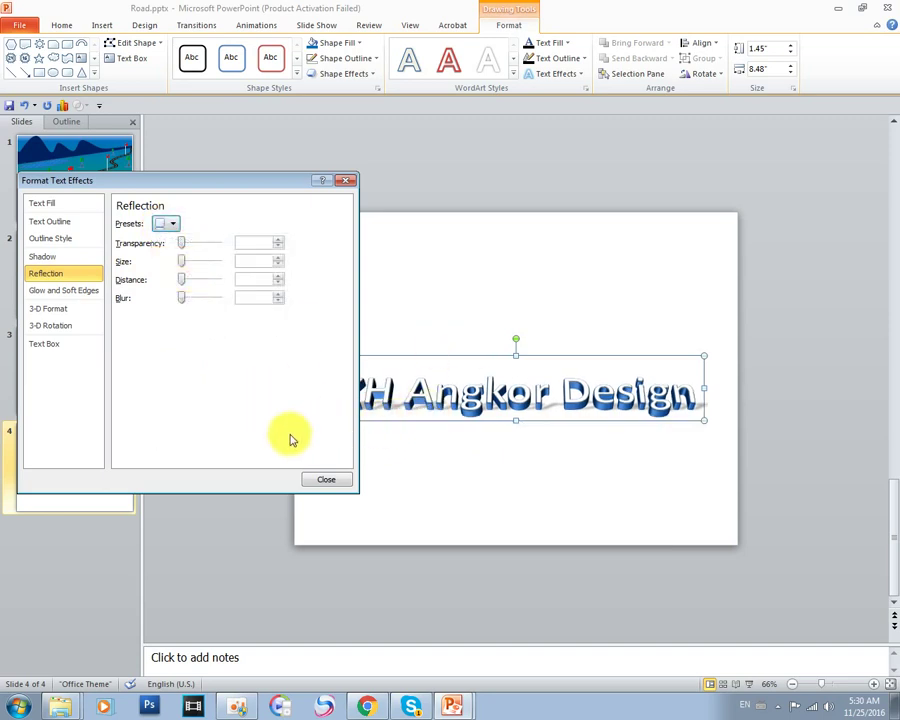
left_click(311, 483)
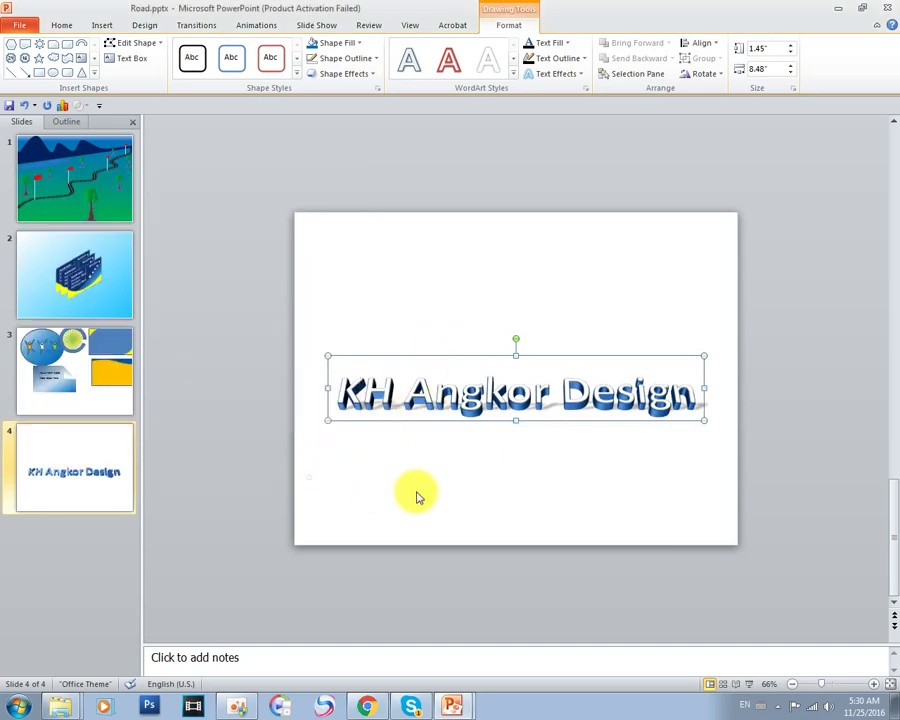
left_click(442, 478)
Open the Format Background settings for slide 4.
right_click(454, 279)
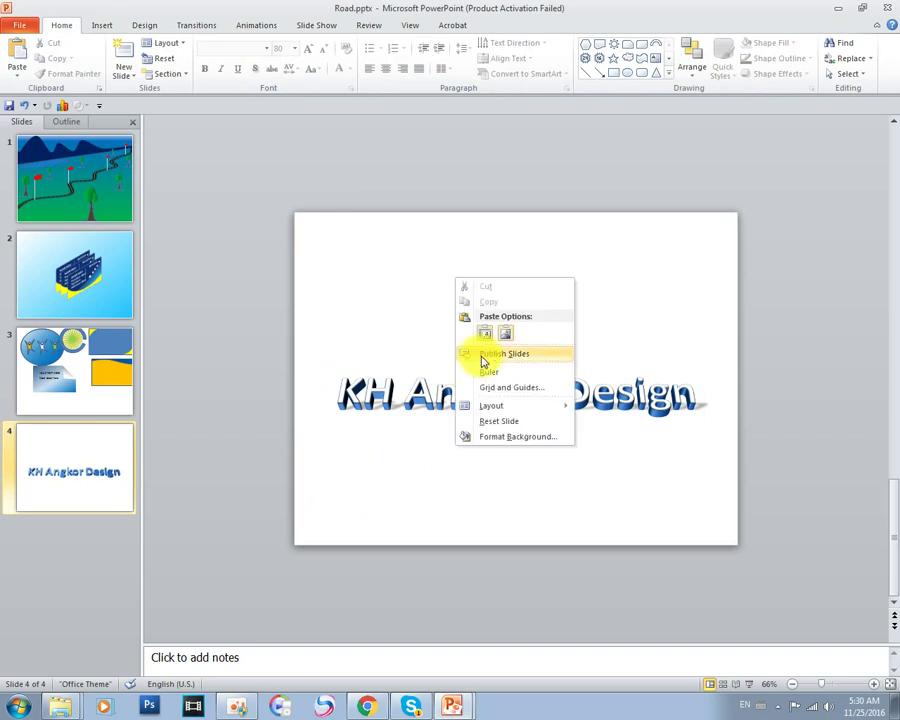
left_click(487, 436)
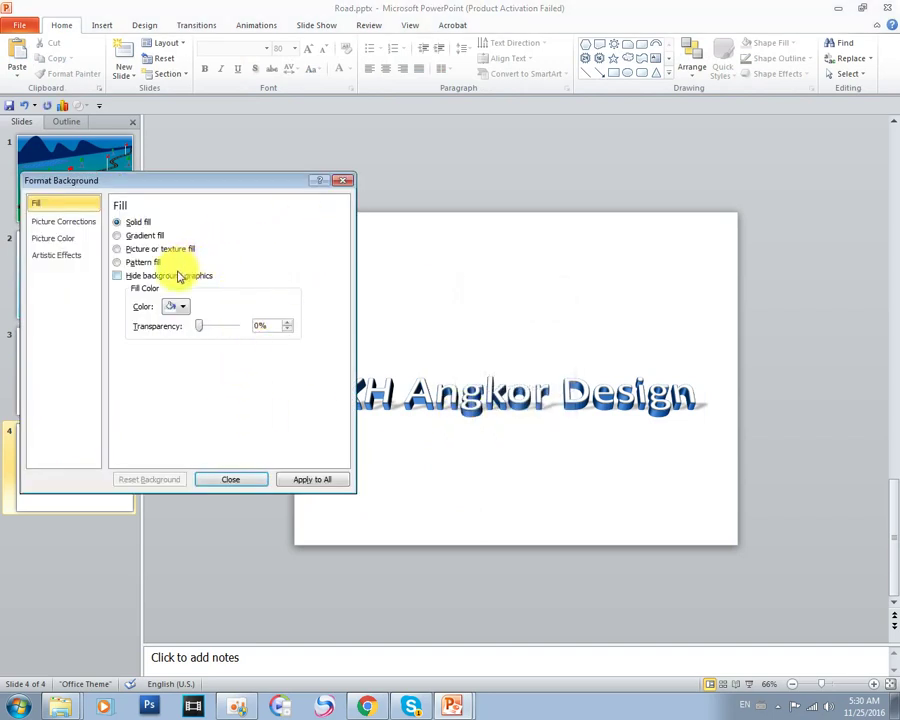
left_click(347, 181)
right_click(406, 246)
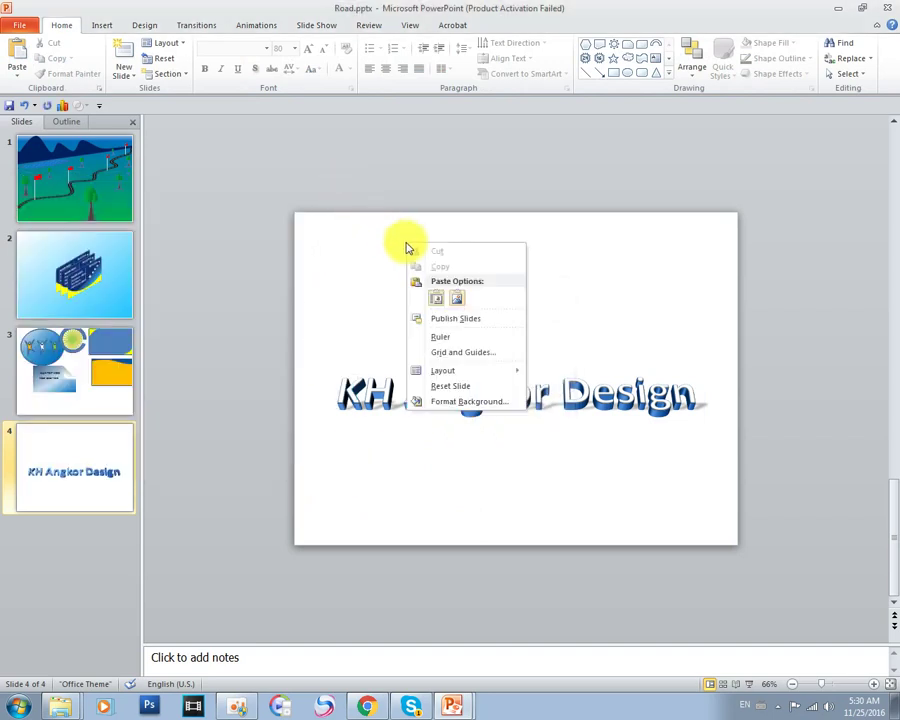
left_click(424, 397)
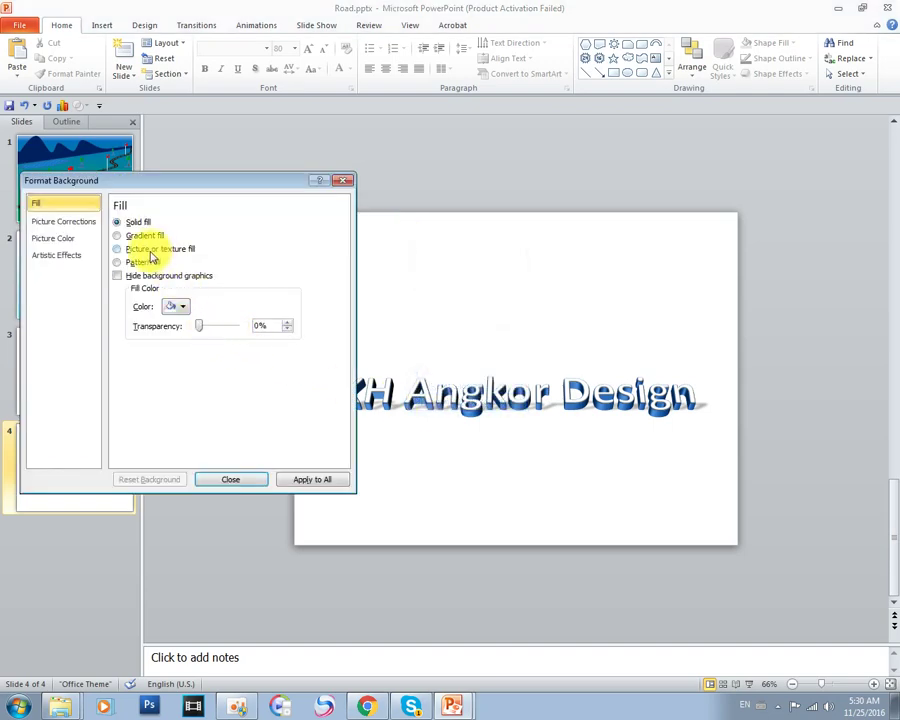
Apply a gradient fill, move a stop to 49%, colour it White, Darker 5%, and close.
left_click(140, 236)
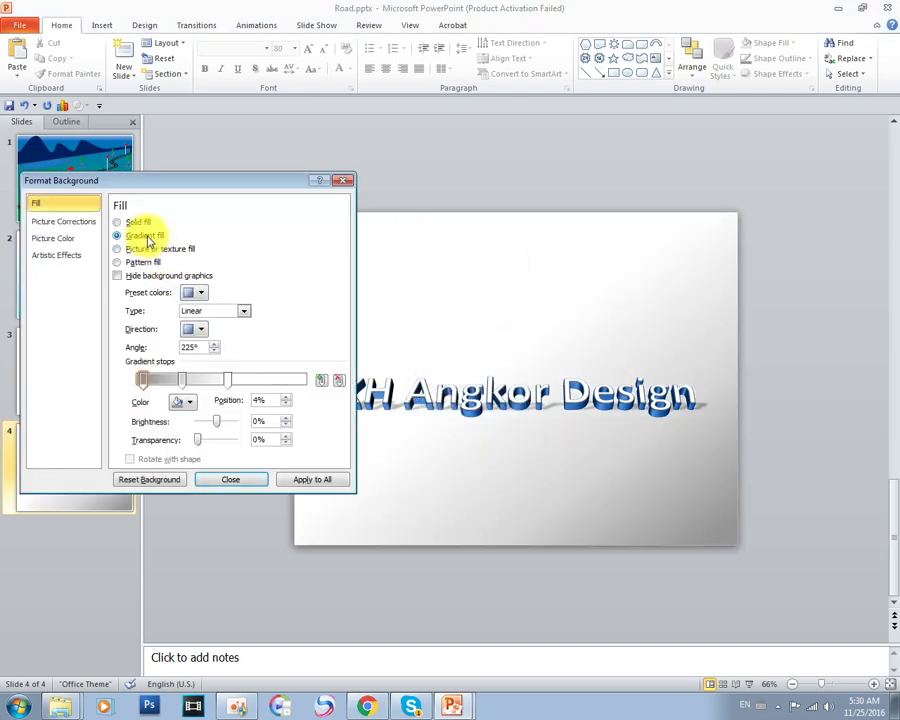
mouse_move(180, 182)
left_mouse_down()
mouse_move(133, 274)
mouse_move(200, 198)
left_mouse_up()
mouse_move(248, 400)
left_mouse_down()
mouse_move(236, 392)
mouse_move(294, 390)
mouse_move(243, 391)
mouse_move(232, 402)
left_mouse_up()
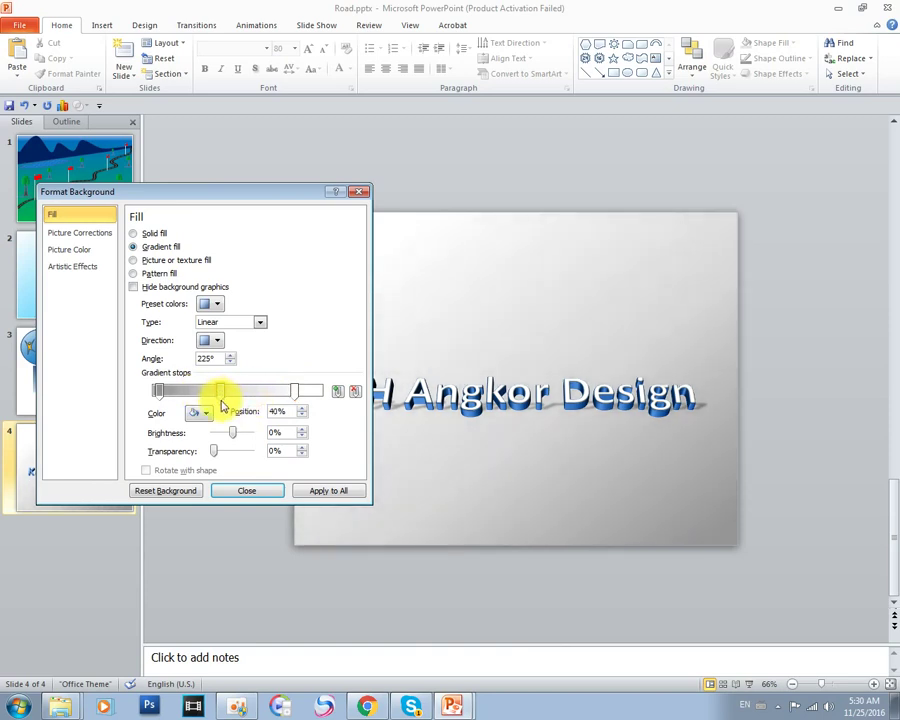
left_click(200, 412)
left_click(229, 476)
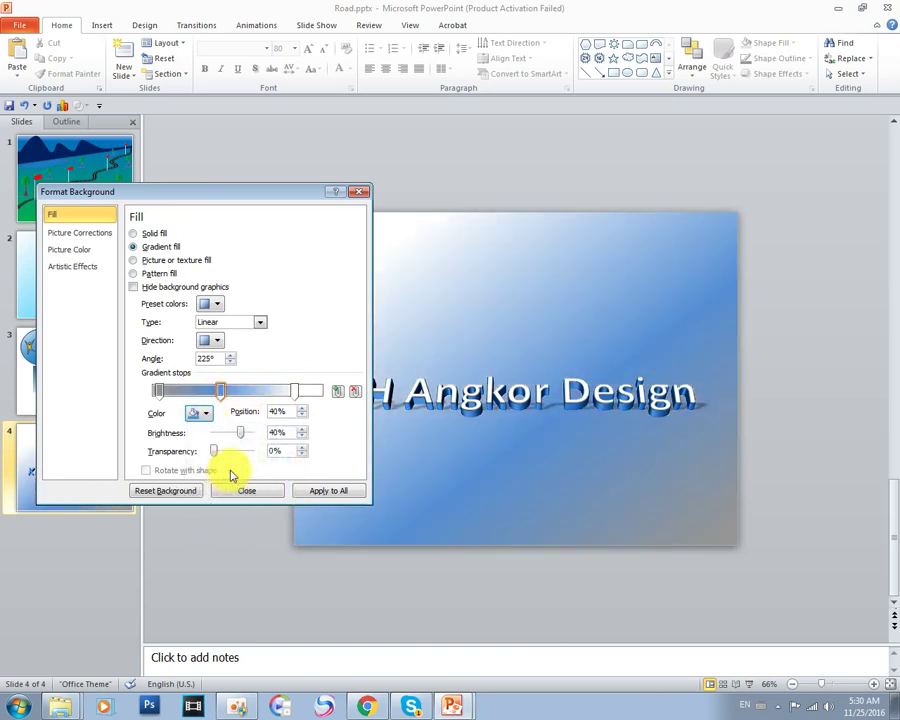
left_click(208, 412)
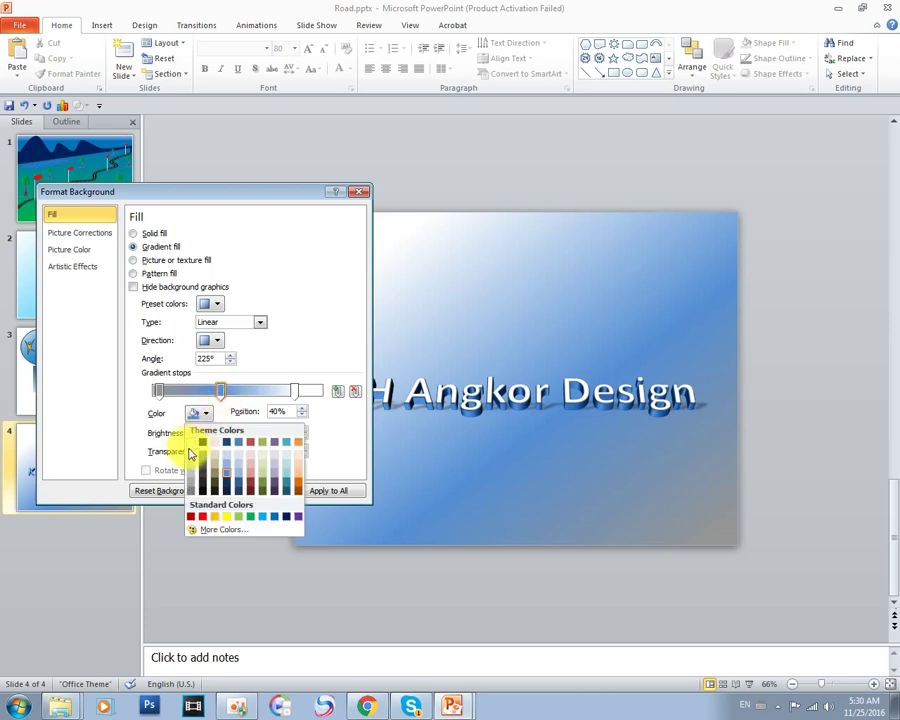
left_click(200, 455)
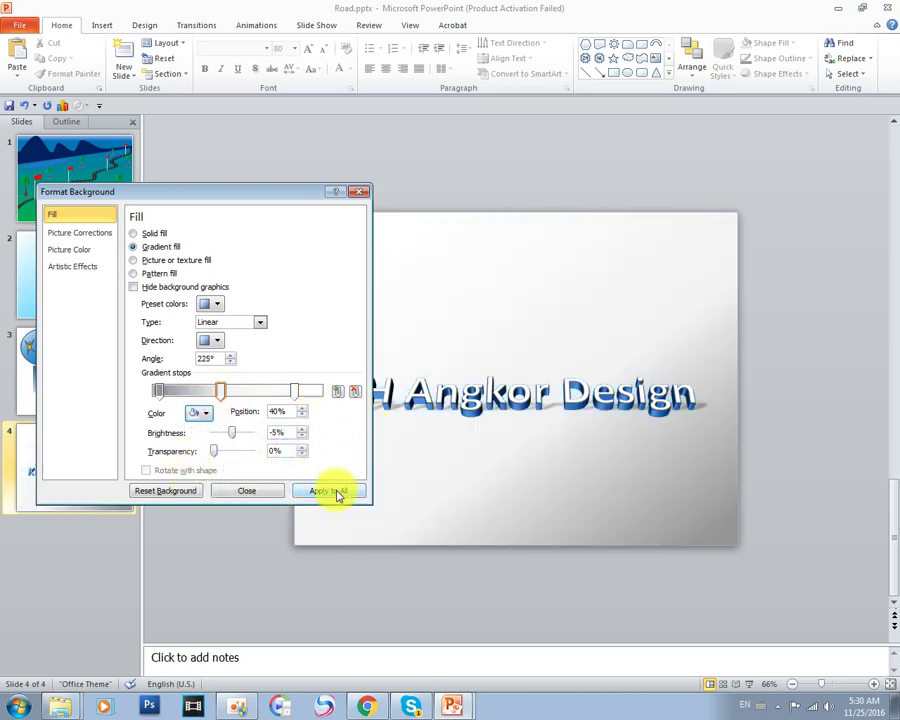
left_click(265, 492)
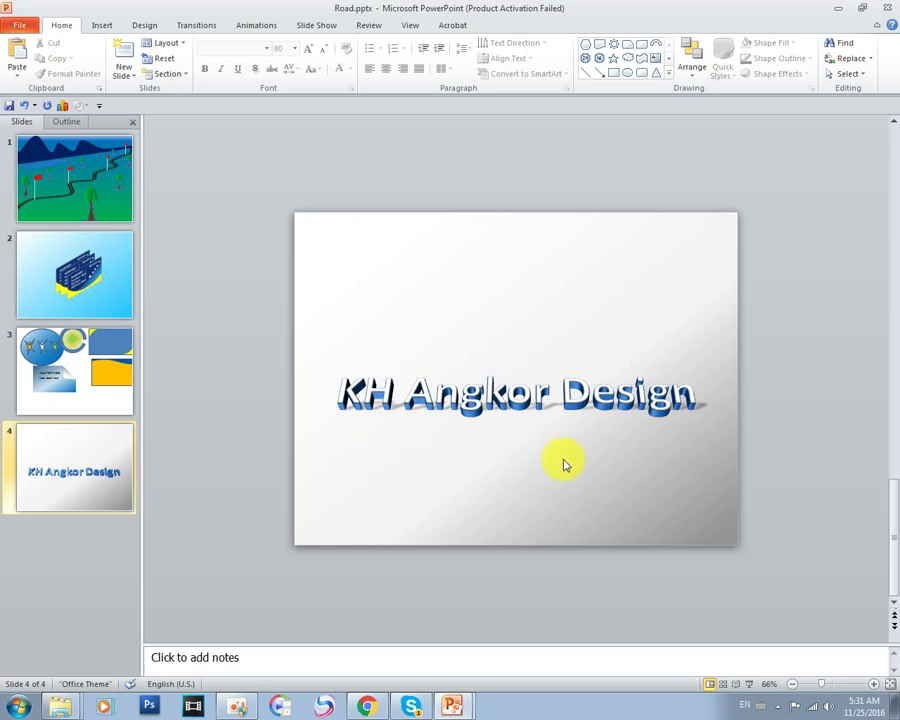
Click into the KH Angkor Design title and back out, leaving it unchanged.
left_click(462, 405)
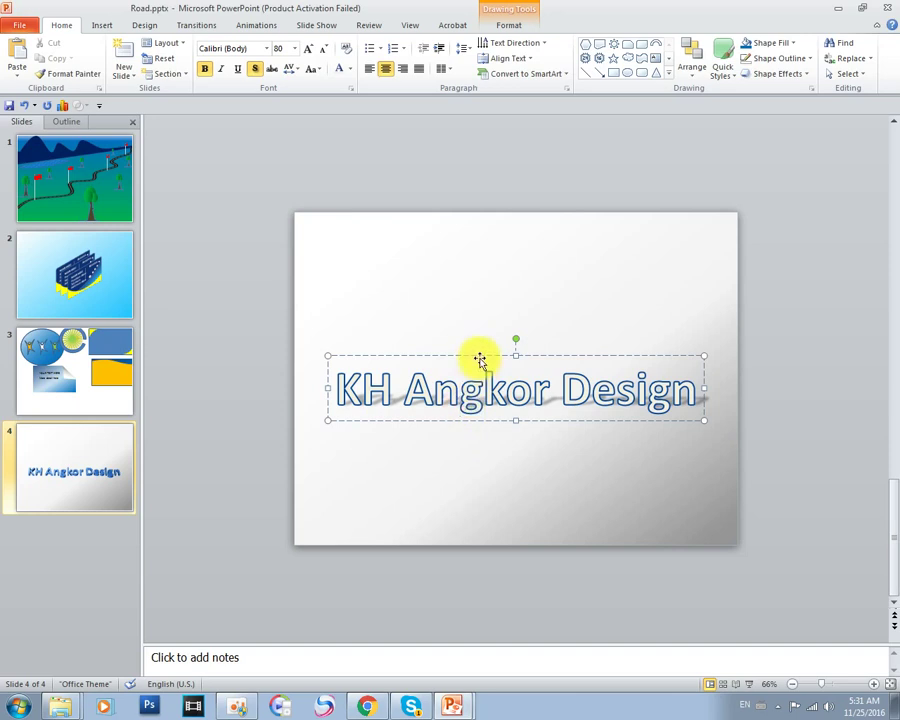
double_click(477, 358)
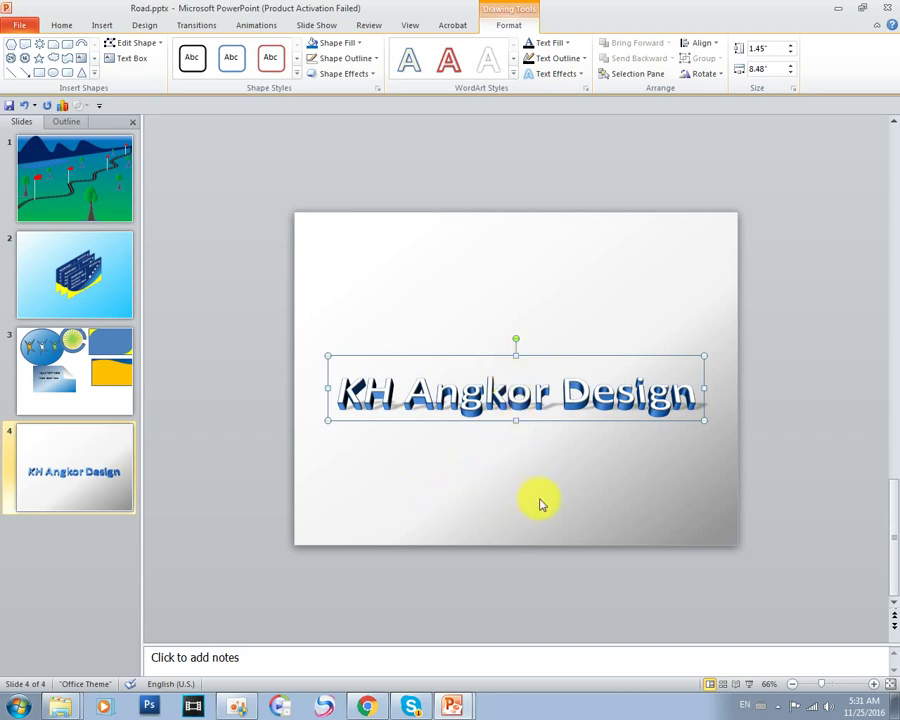
left_click(476, 509)
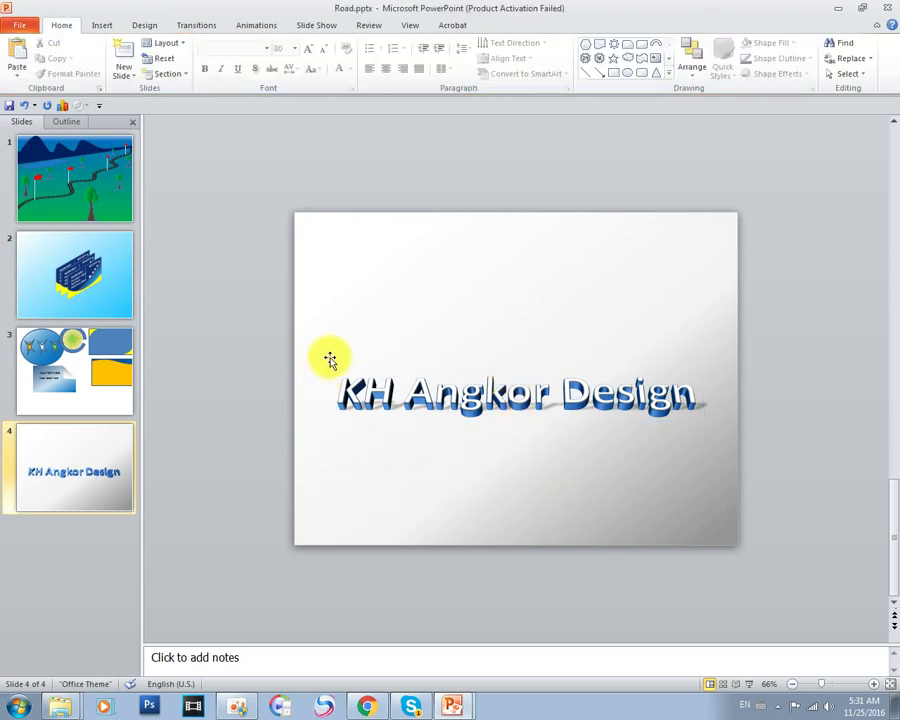
left_click(433, 392)
left_click(473, 360)
left_click(478, 452)
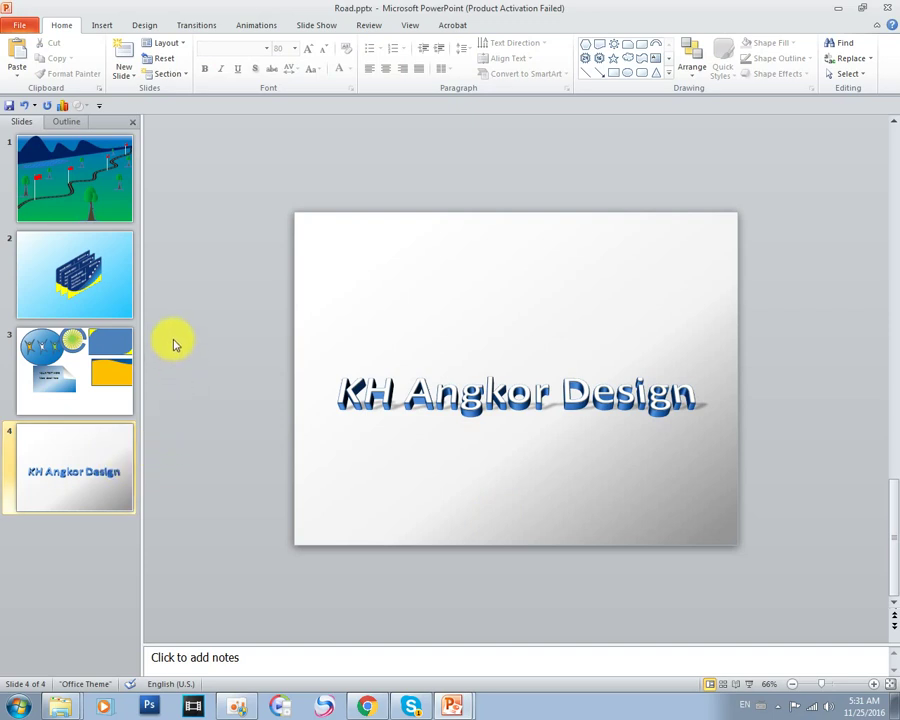
Place a text box above the title from the Insert tab, then discard it empty.
left_click(103, 27)
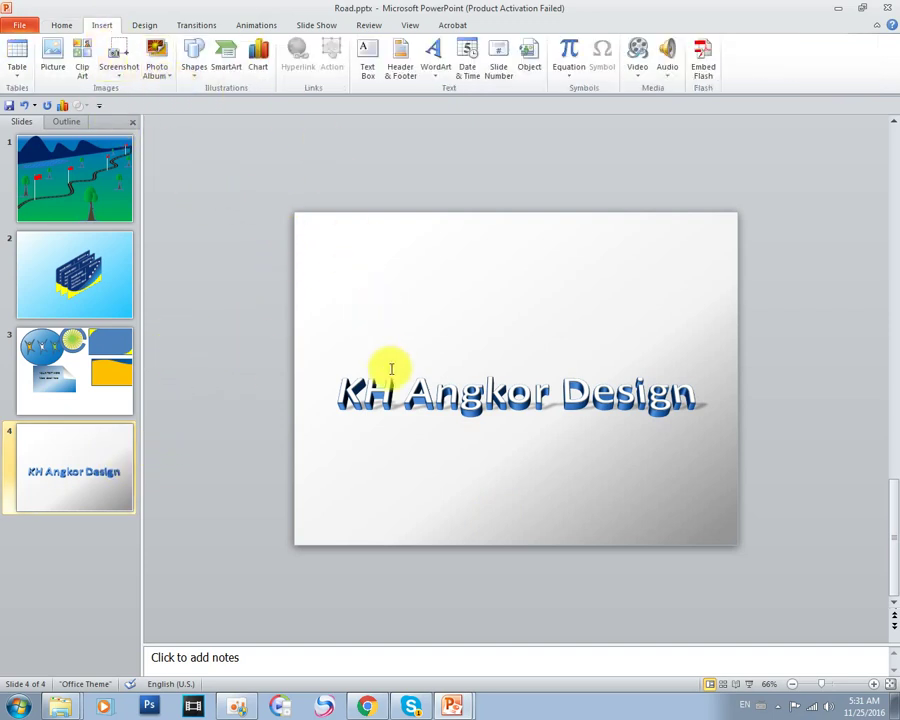
left_click(367, 60)
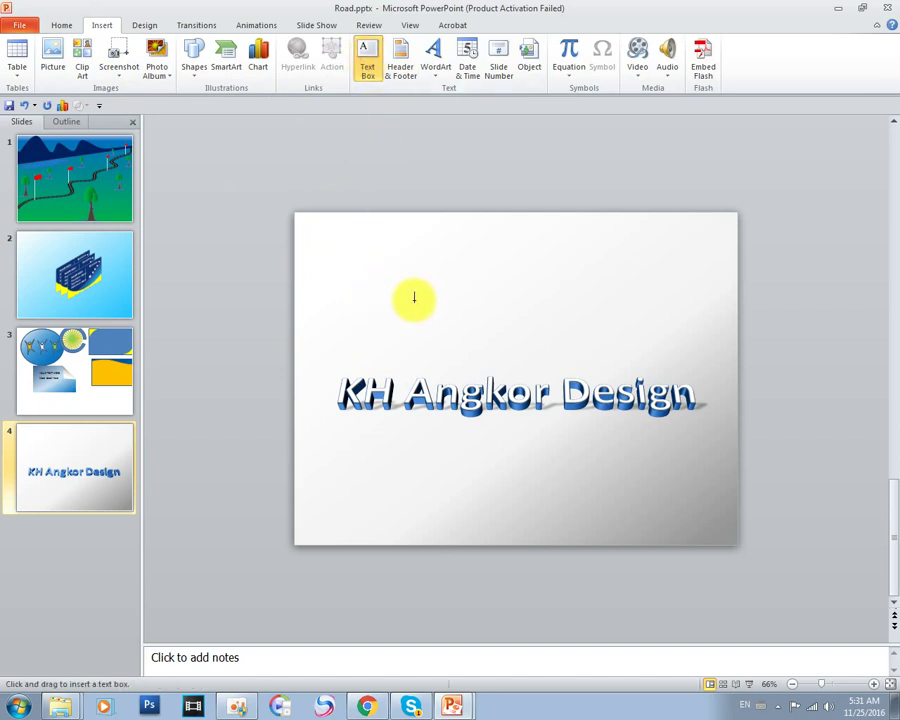
left_click(413, 297)
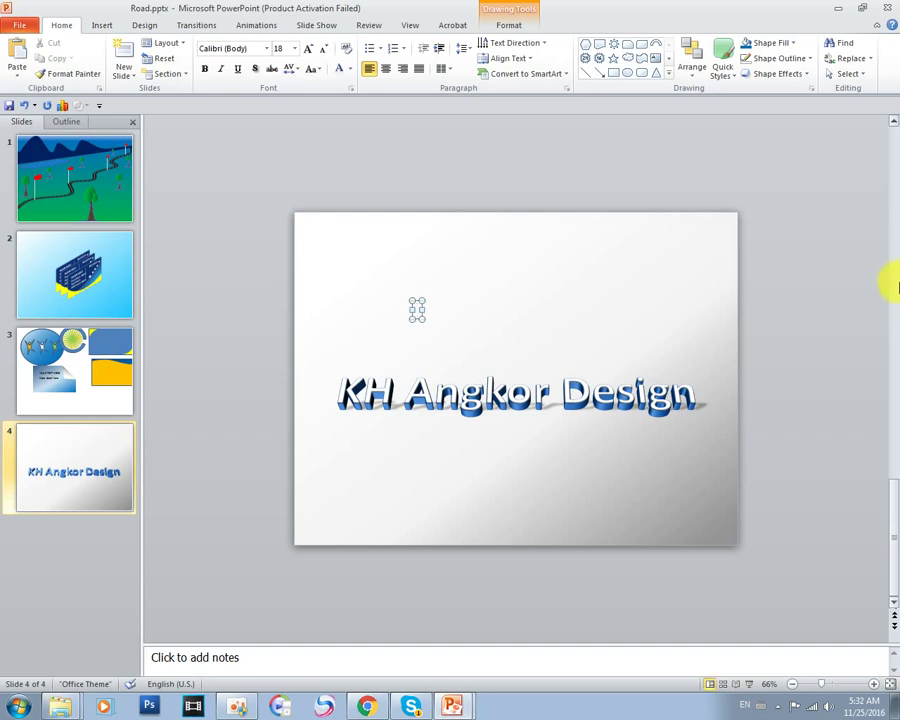
left_click(455, 316)
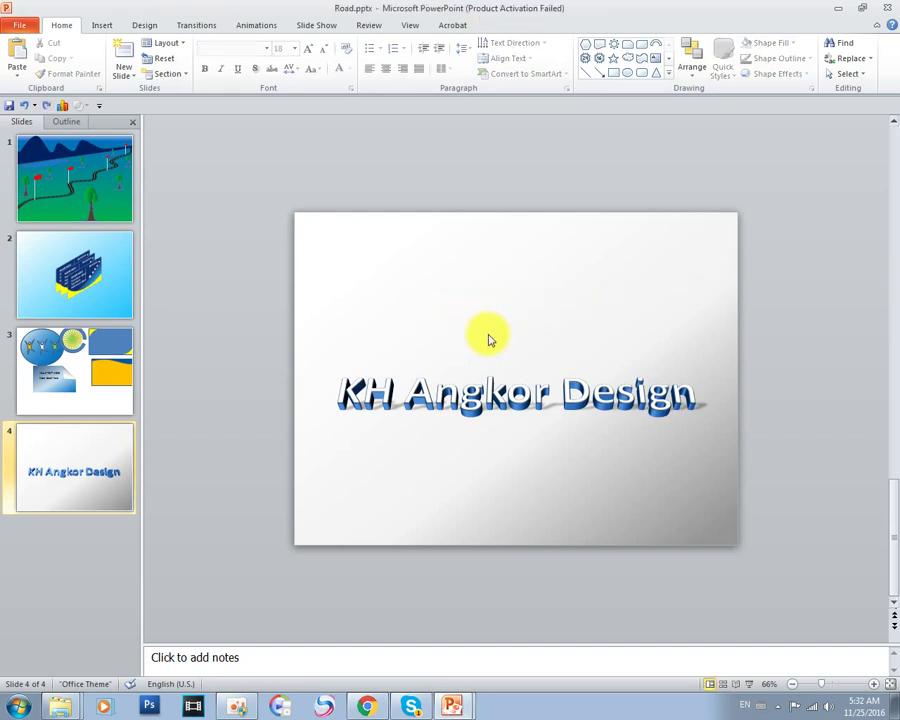
Insert a 'Your text here' WordArt above the title and give it a blue shape fill.
left_click(100, 25)
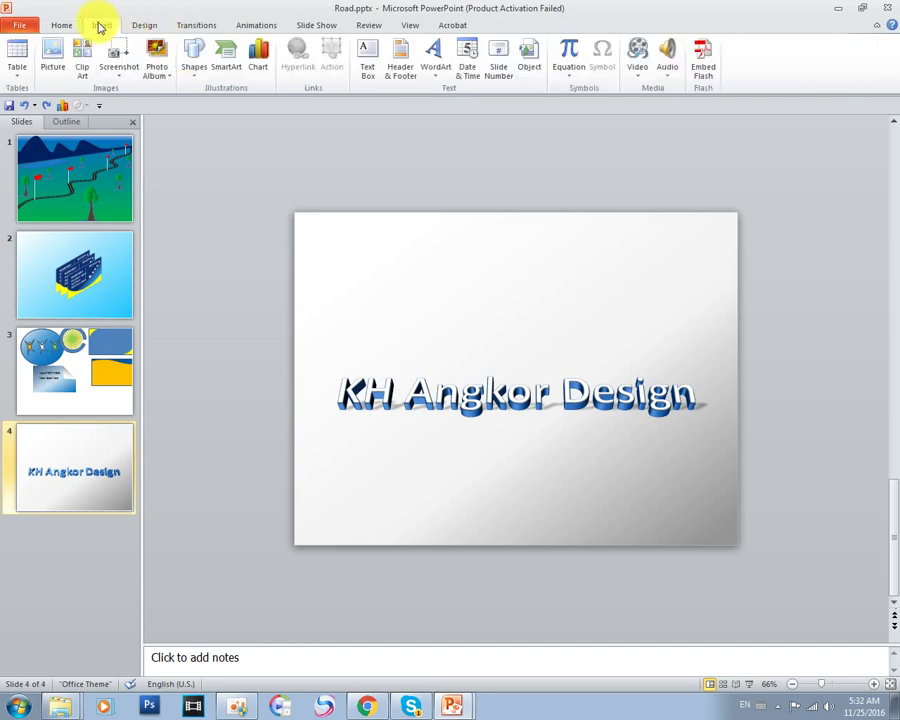
left_click(401, 58)
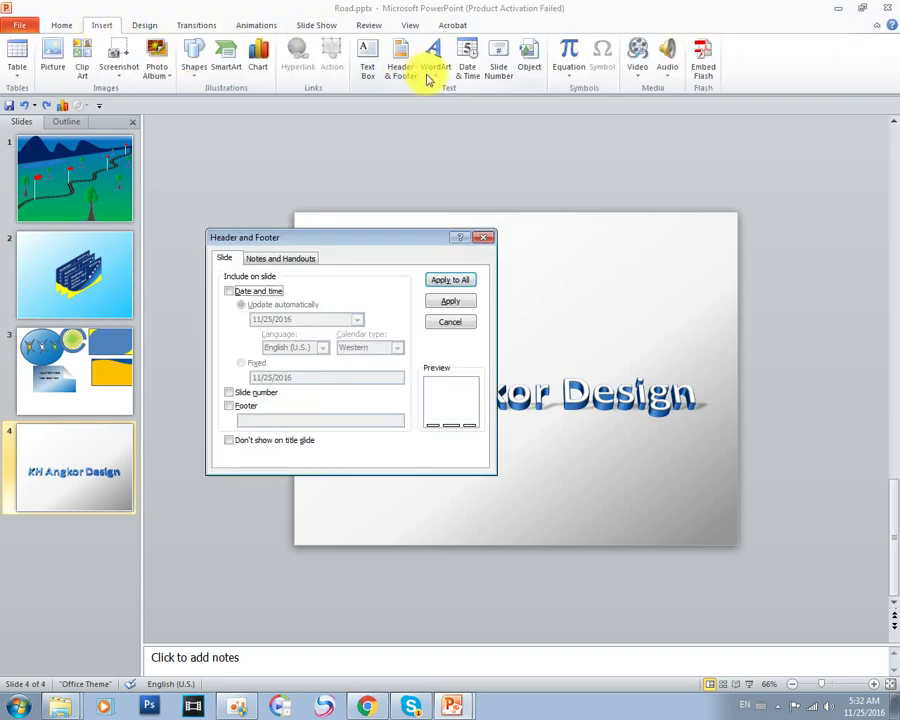
left_click(484, 237)
left_click(435, 62)
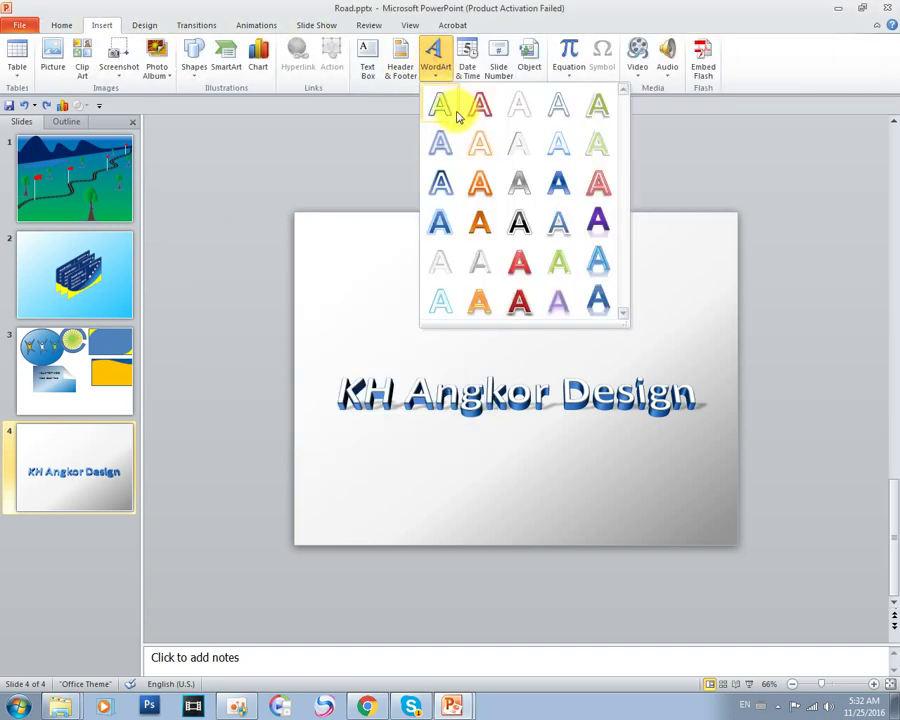
left_click(442, 106)
left_click_drag(479, 357, 456, 265)
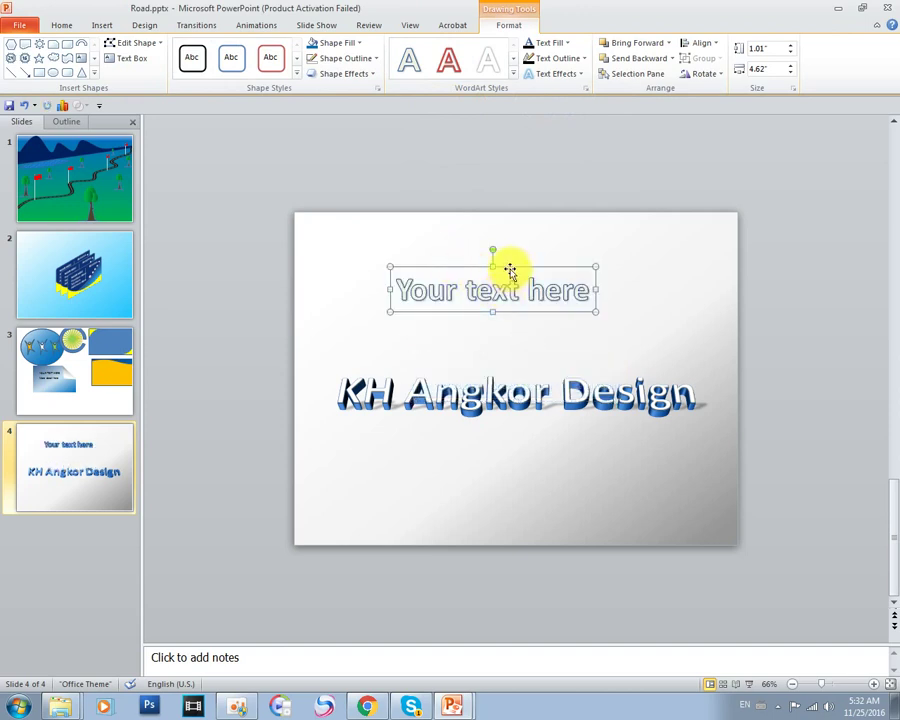
left_click(358, 42)
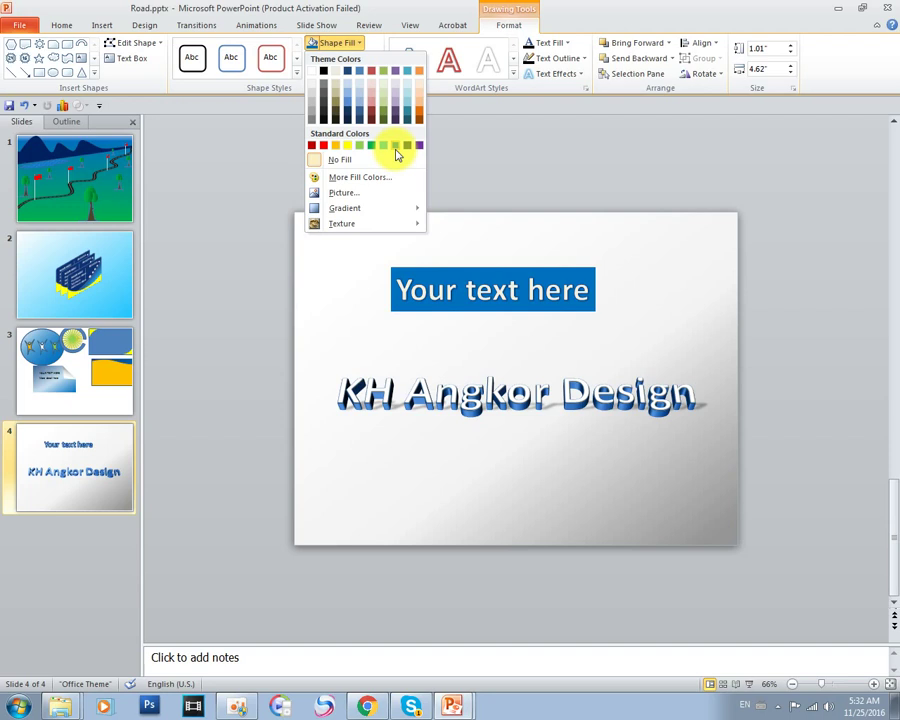
left_click(397, 153)
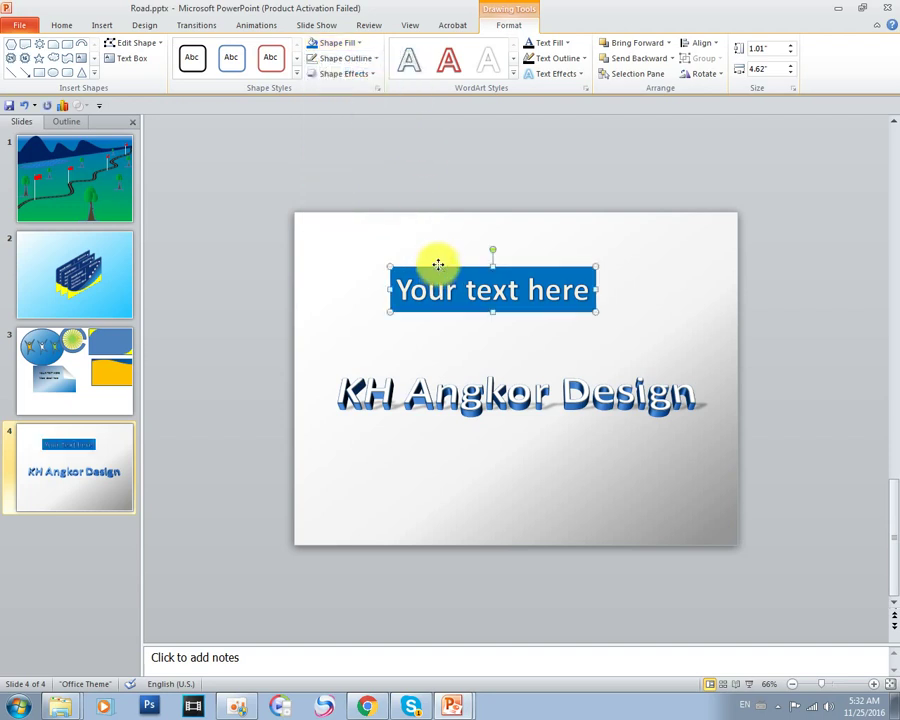
Apply a parallel 3-D rotation of X 296°, Y 18° to the blue box via Format Shape.
right_click(438, 266)
left_click(481, 492)
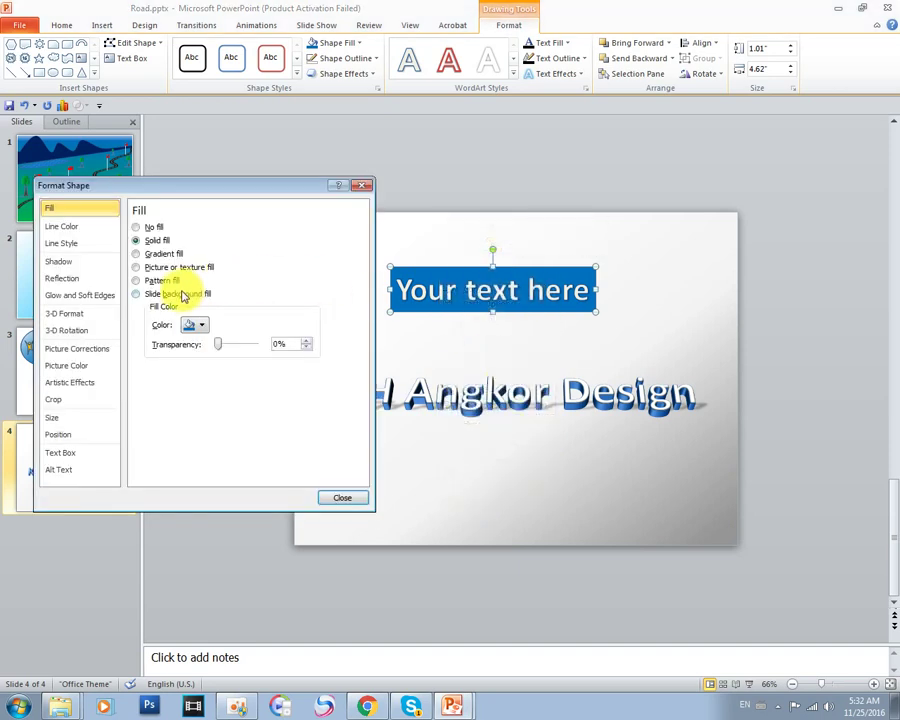
left_click(95, 330)
left_click(172, 235)
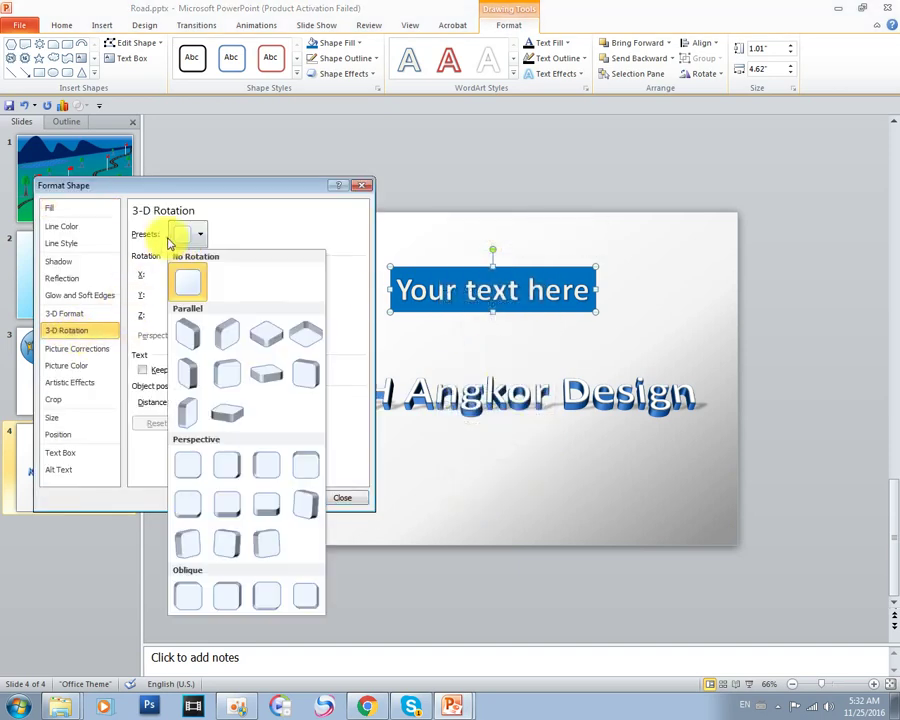
left_click(265, 380)
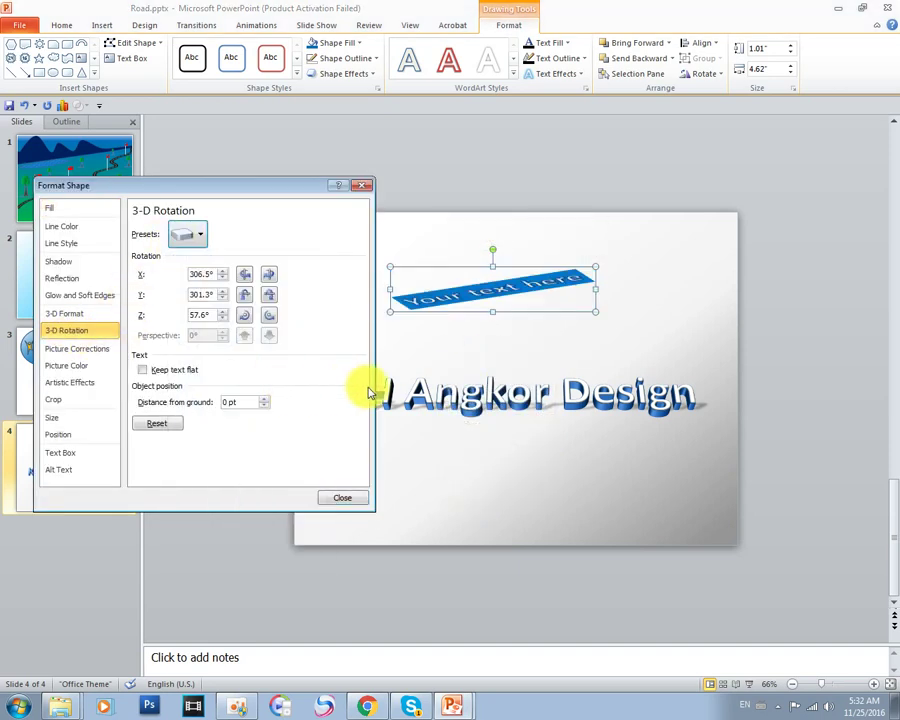
left_click(196, 237)
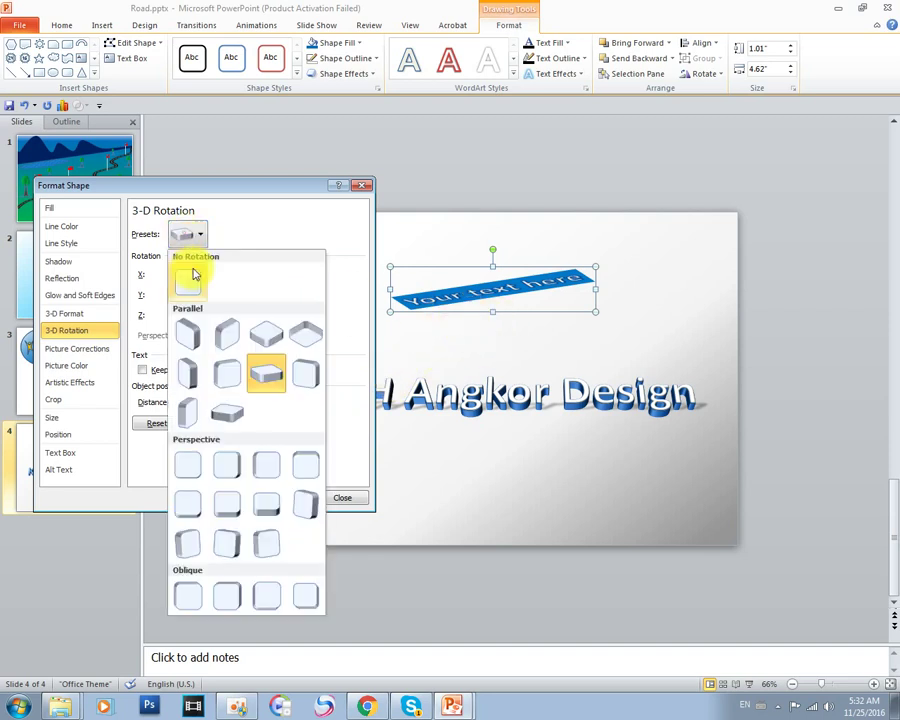
left_click(198, 415)
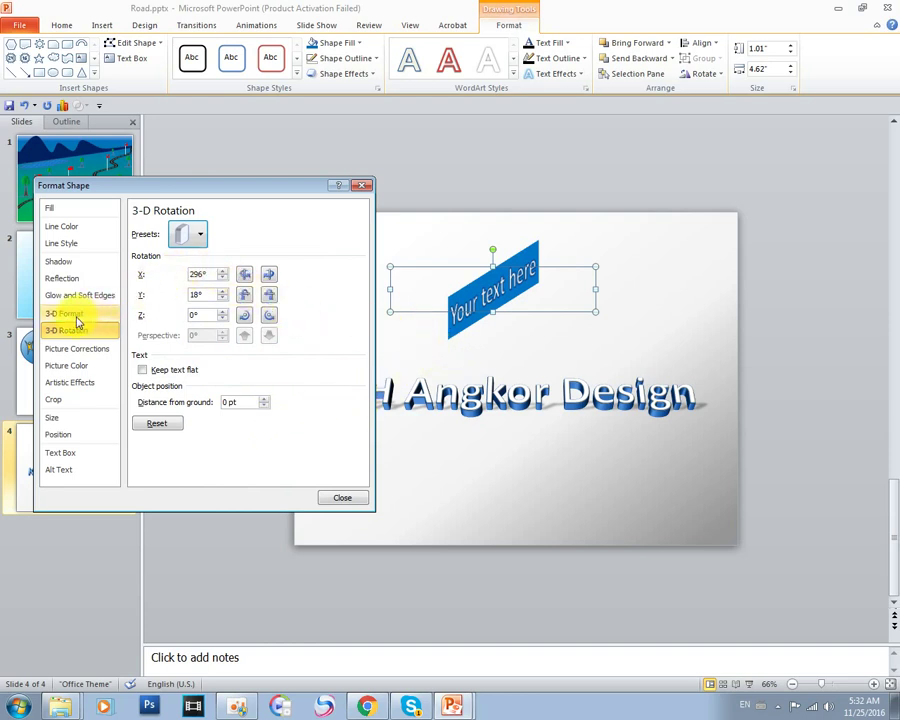
left_click(340, 496)
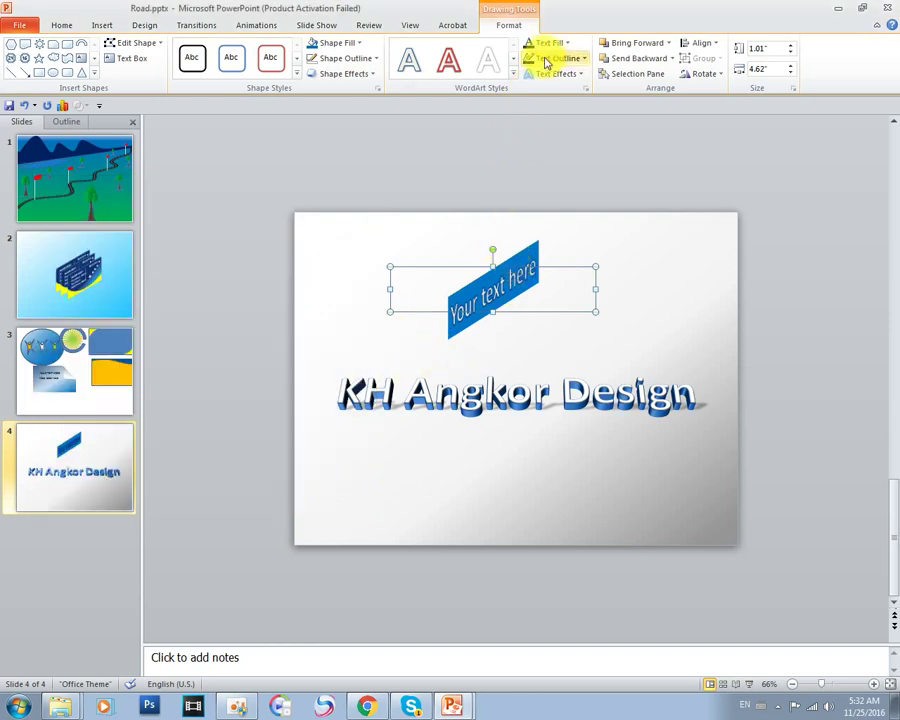
Tilt the 'Your text here' lettering to X 296°, Y 18° with an 8 pt 3-D depth.
left_click(578, 74)
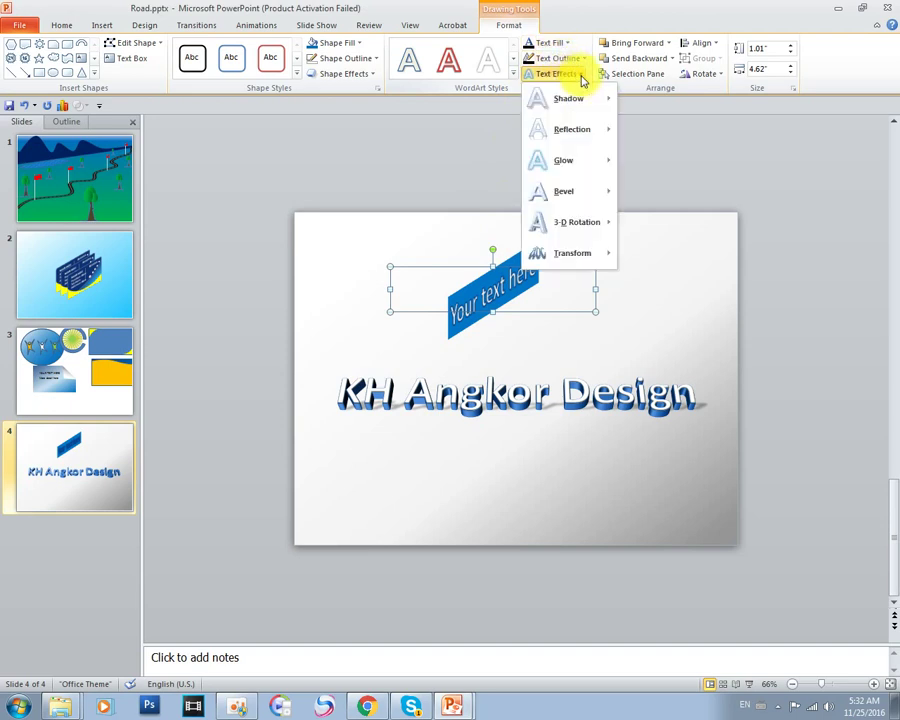
mouse_move(553, 222)
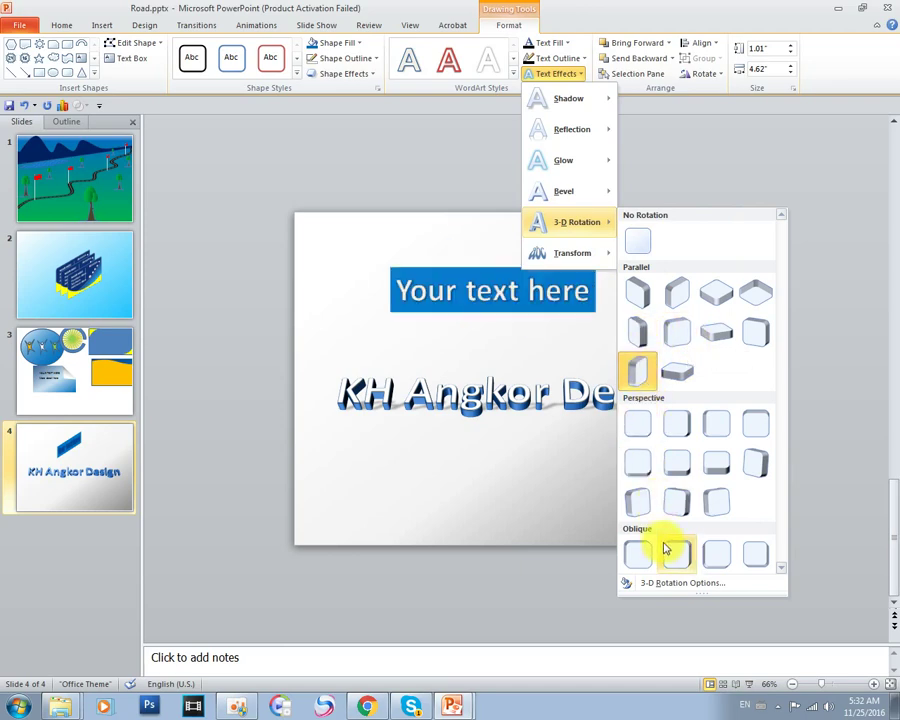
left_click(660, 588)
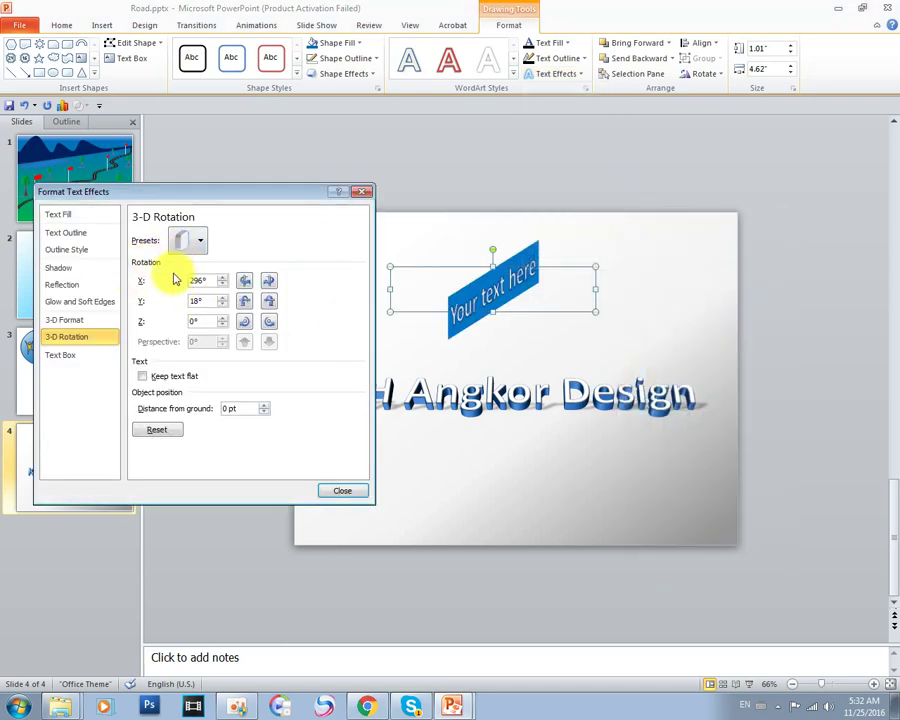
left_click(65, 322)
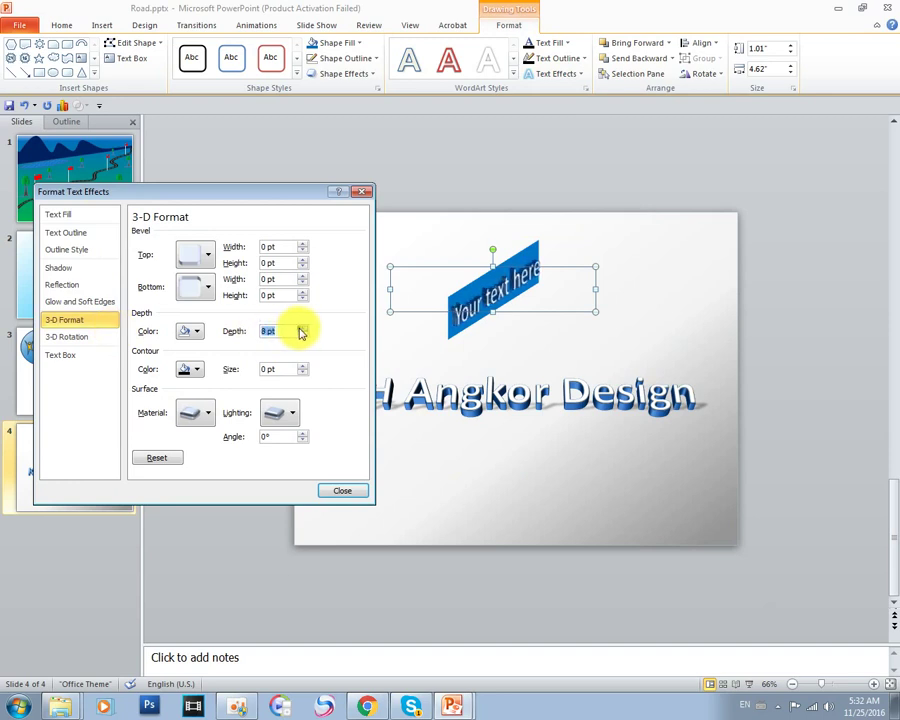
left_click(86, 336)
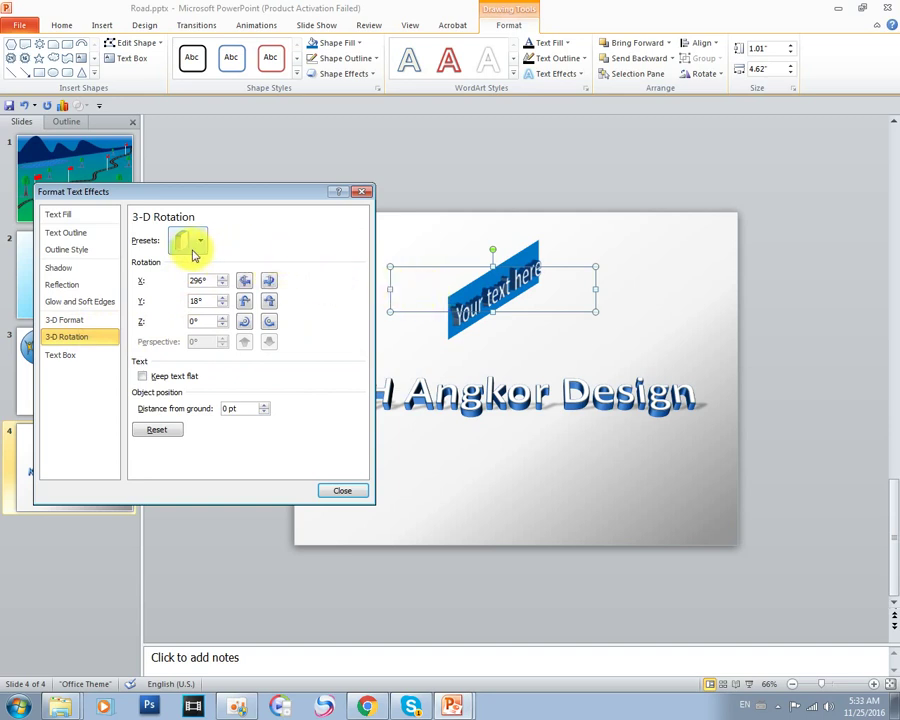
left_click(361, 192)
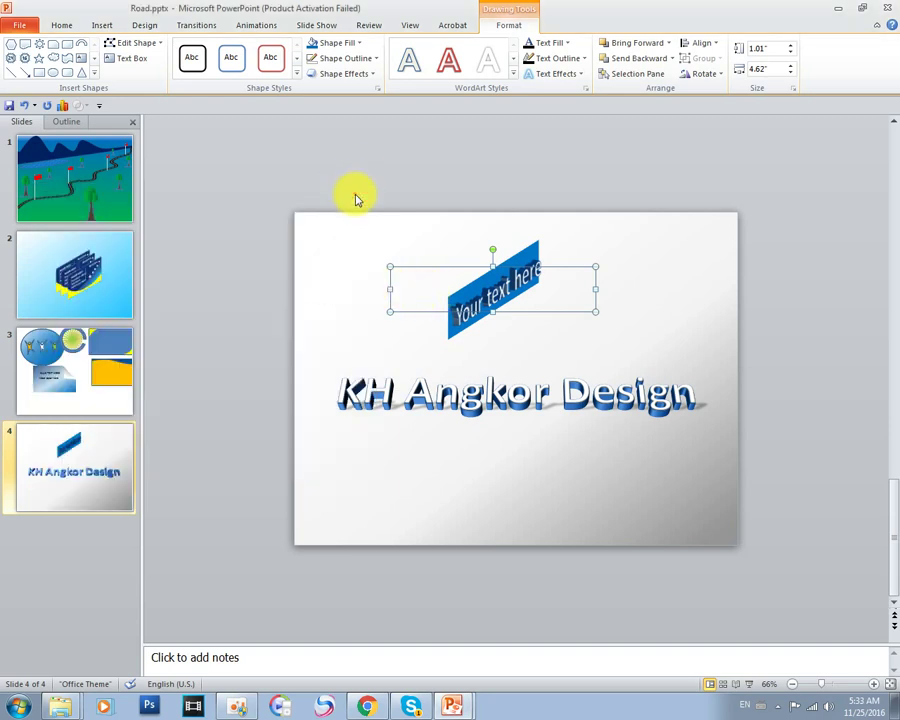
Set the tilted blue box's 3-D Format depth to 12 pt.
left_click(346, 46)
mouse_move(338, 206)
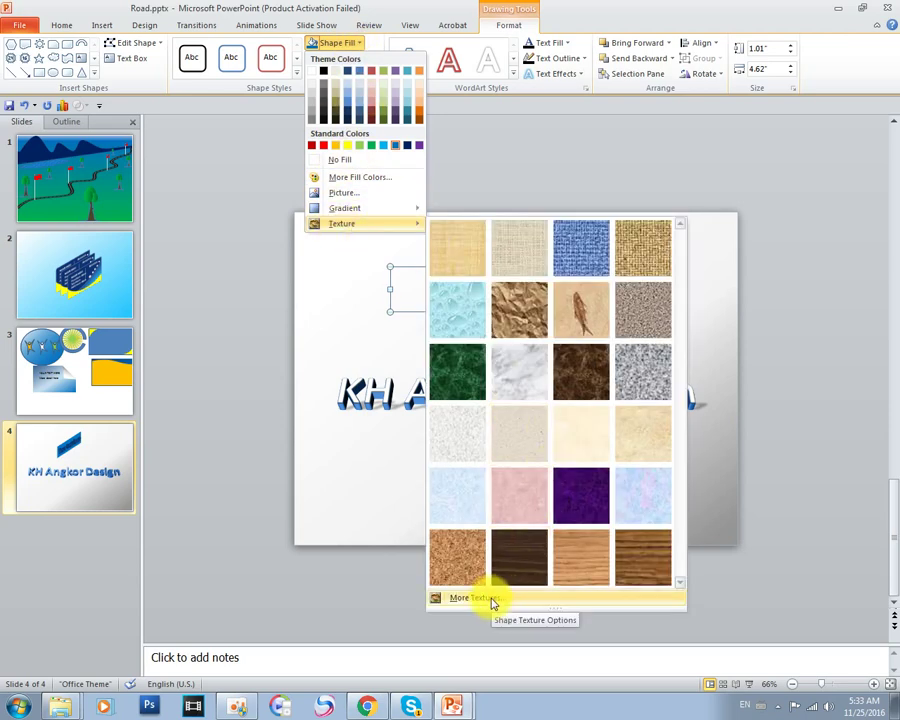
left_click(370, 12)
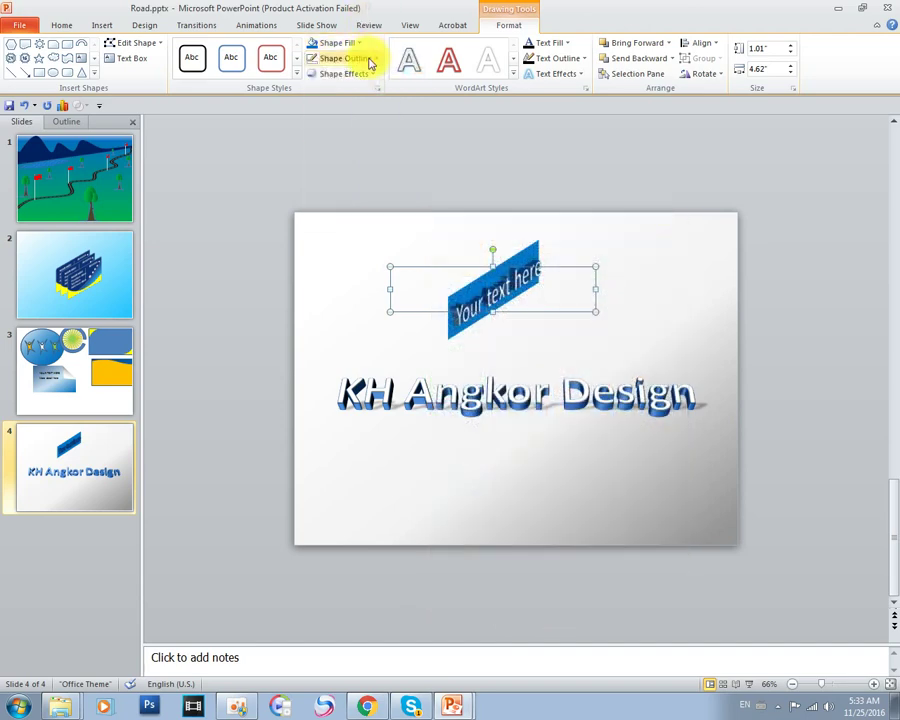
left_click(355, 74)
mouse_move(343, 138)
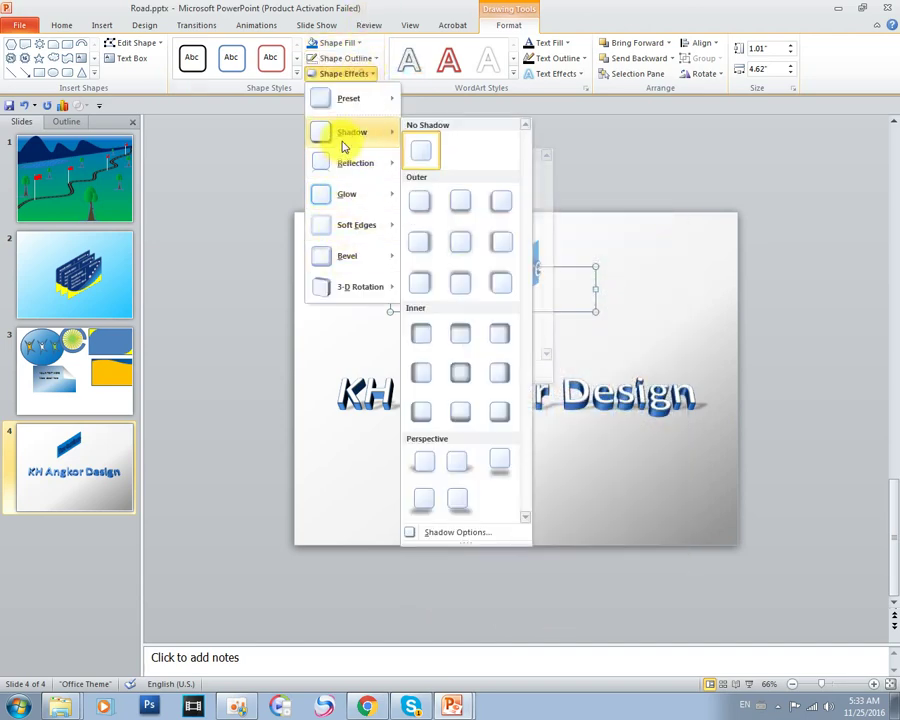
mouse_move(362, 287)
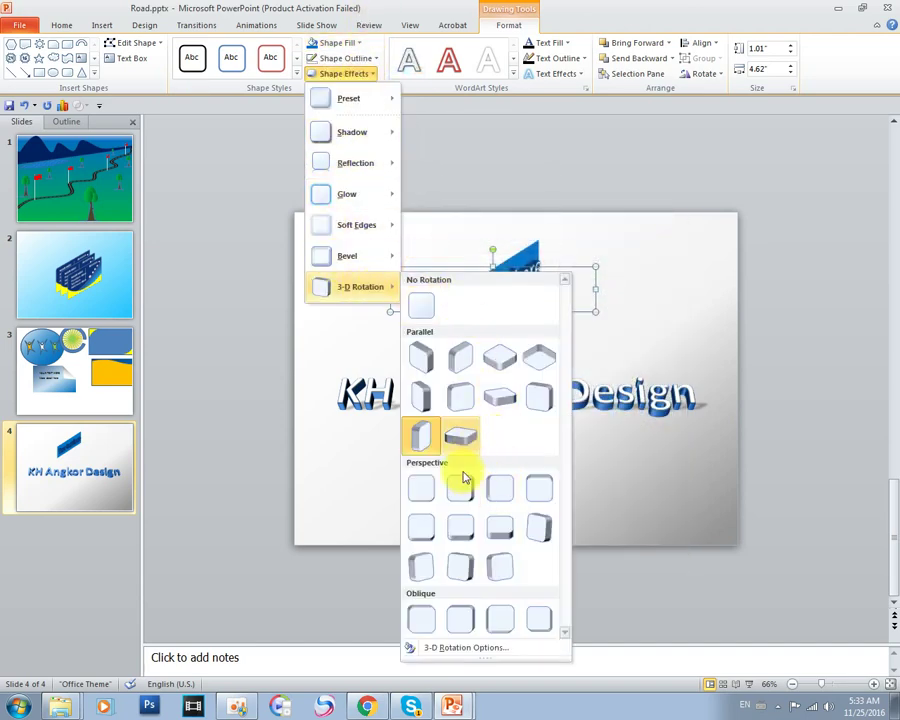
left_click(470, 650)
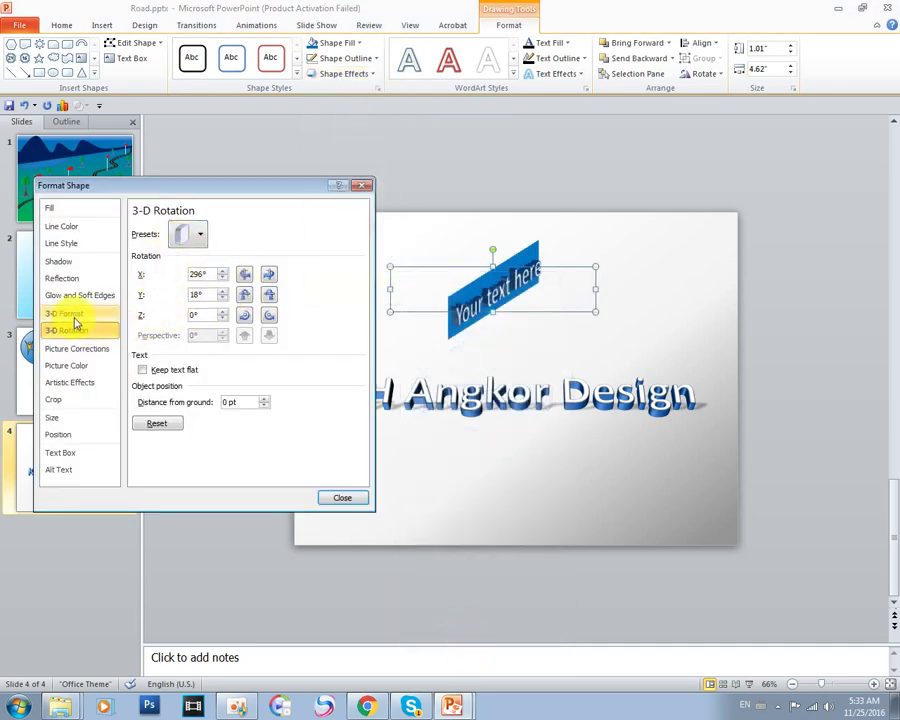
left_click(70, 314)
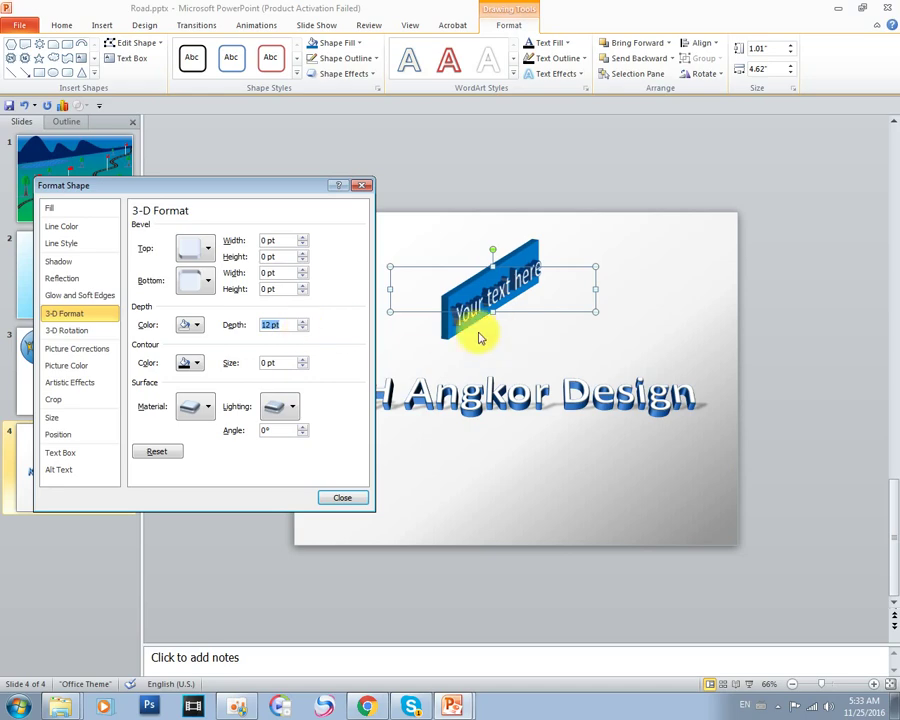
left_click(365, 188)
Deselect and reselect the box to check its thick 3-D slab look.
left_click(488, 335)
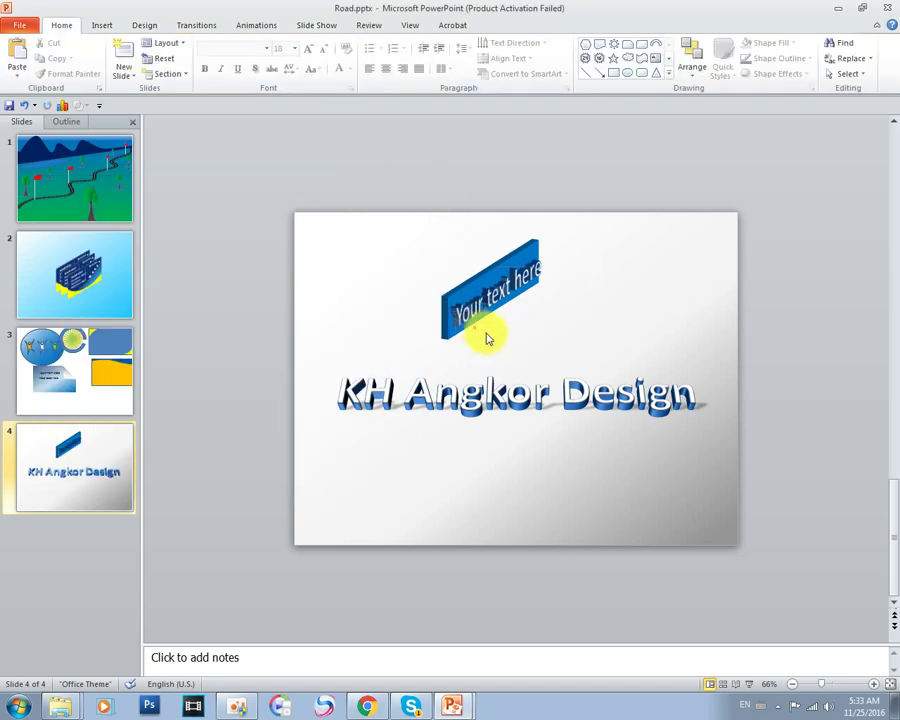
left_click(530, 292)
left_click(607, 315)
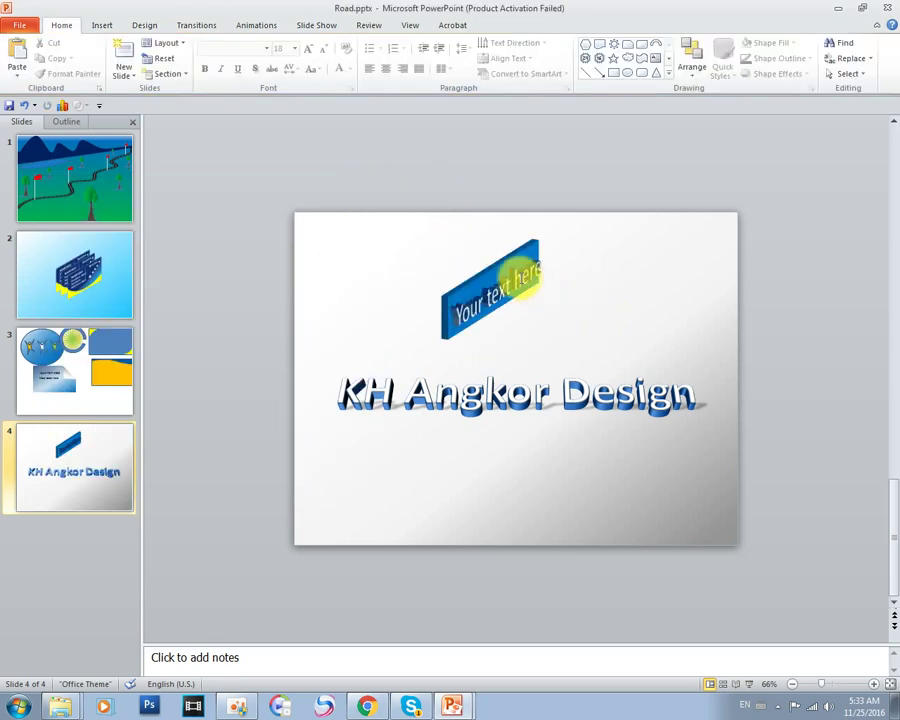
left_click(535, 259)
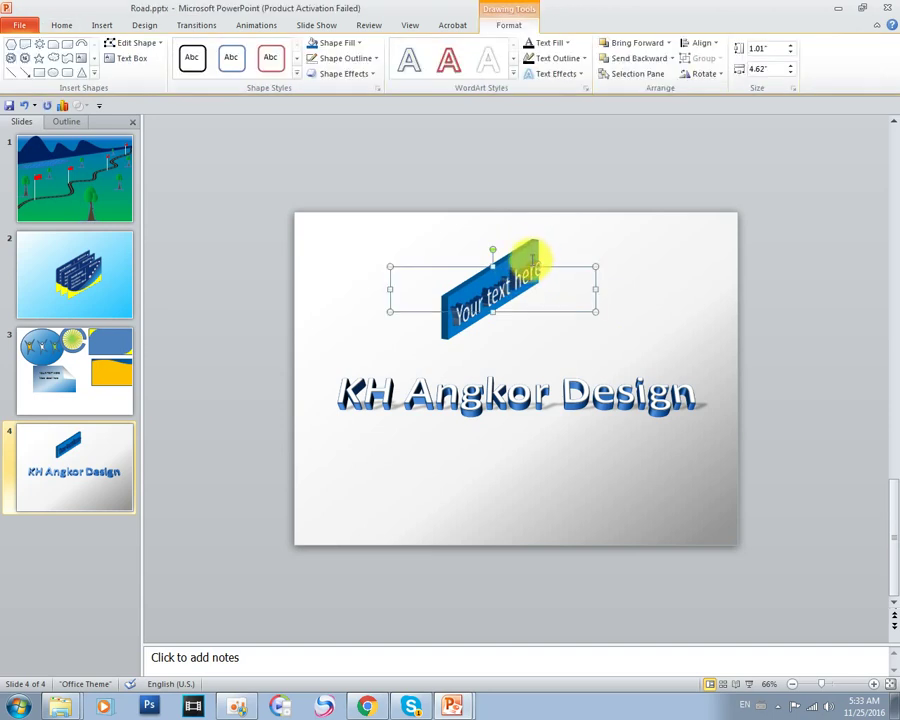
left_click(530, 268)
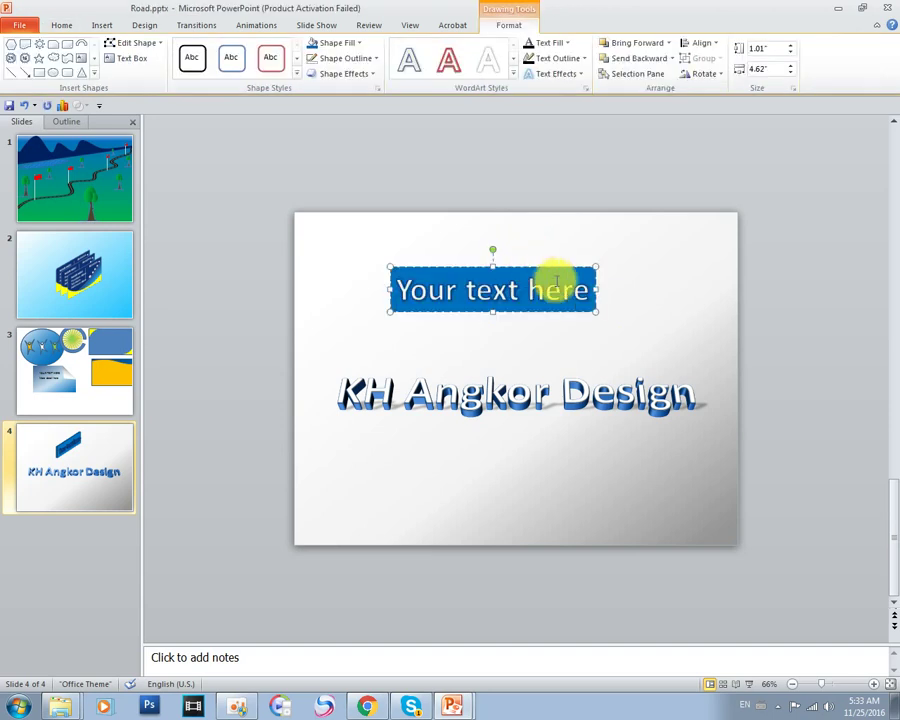
Move the 3-D blue box below the KH Angkor Design title.
left_click(507, 321)
left_click(484, 316)
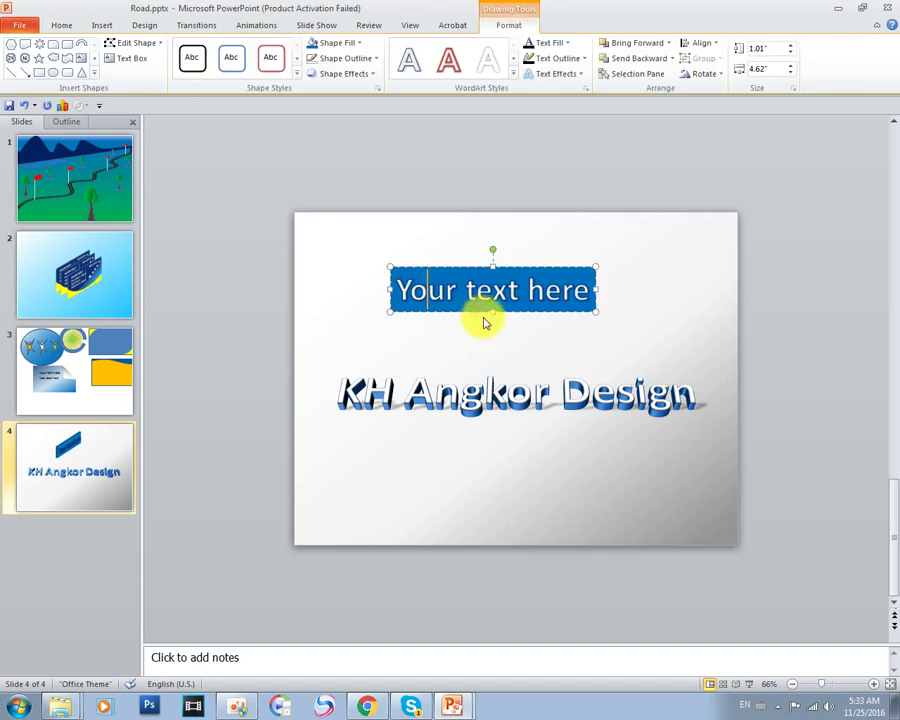
left_click_drag(515, 267, 512, 468)
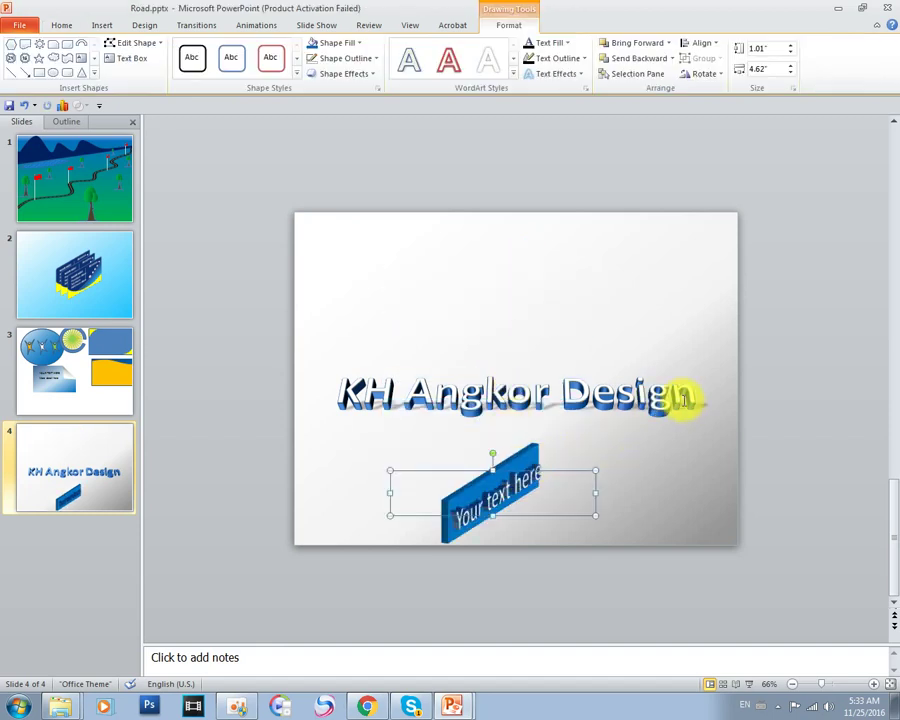
left_click(640, 450)
left_click(524, 474)
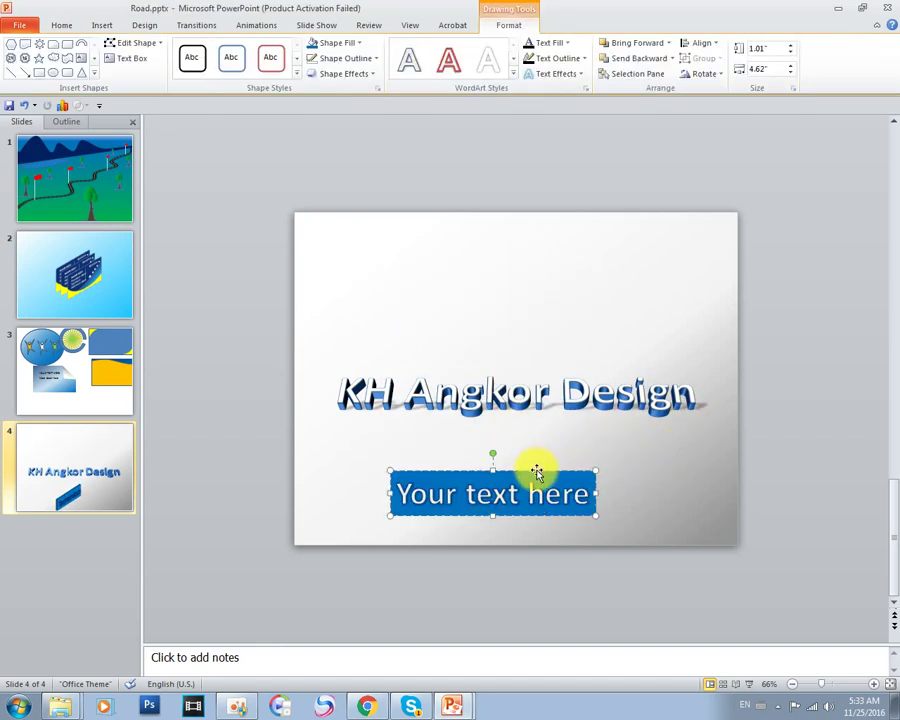
left_click(537, 472)
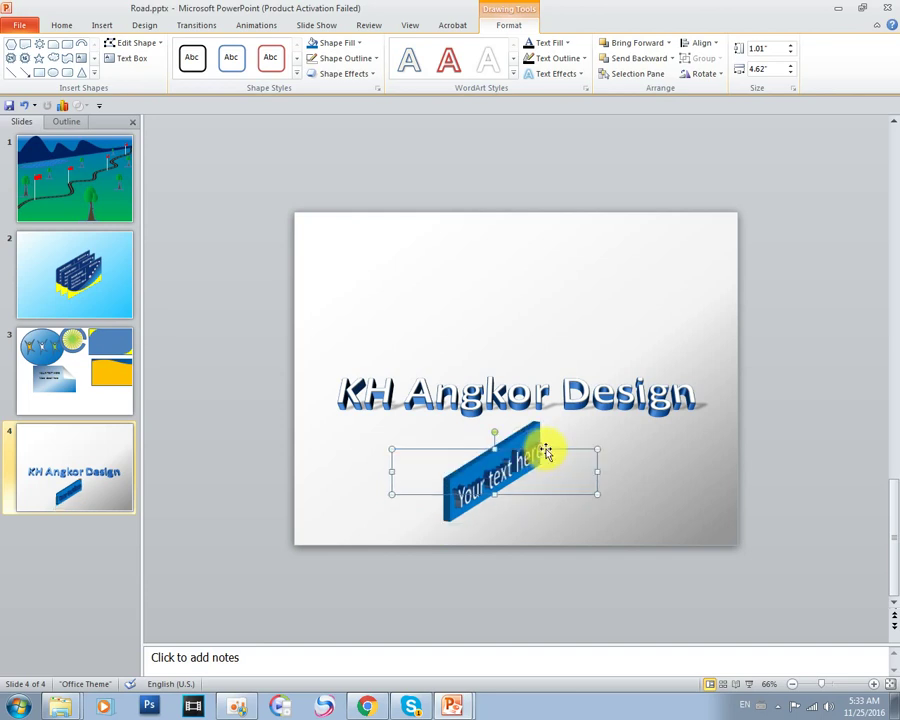
Open the box's Format Shape 3-D Format settings and try several top bevel presets.
right_click(545, 452)
left_click(586, 675)
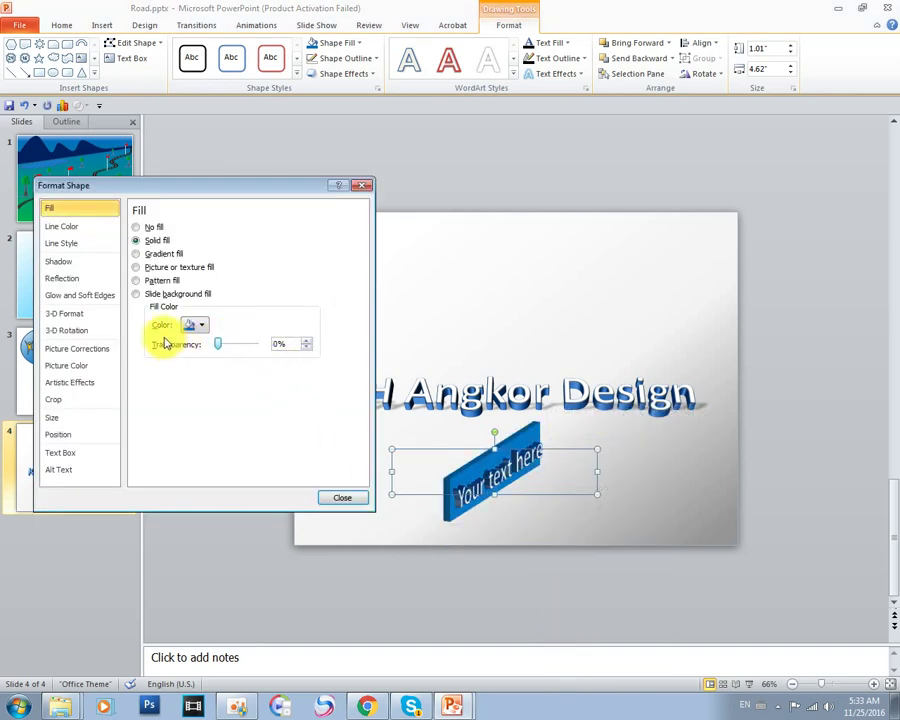
left_click(70, 330)
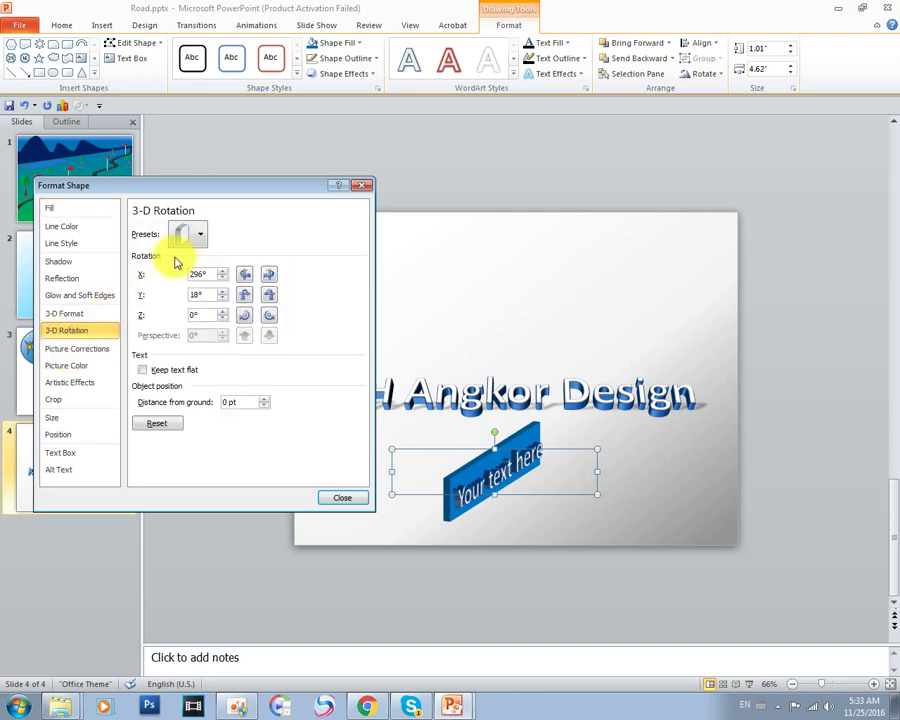
left_click(66, 313)
left_click(204, 258)
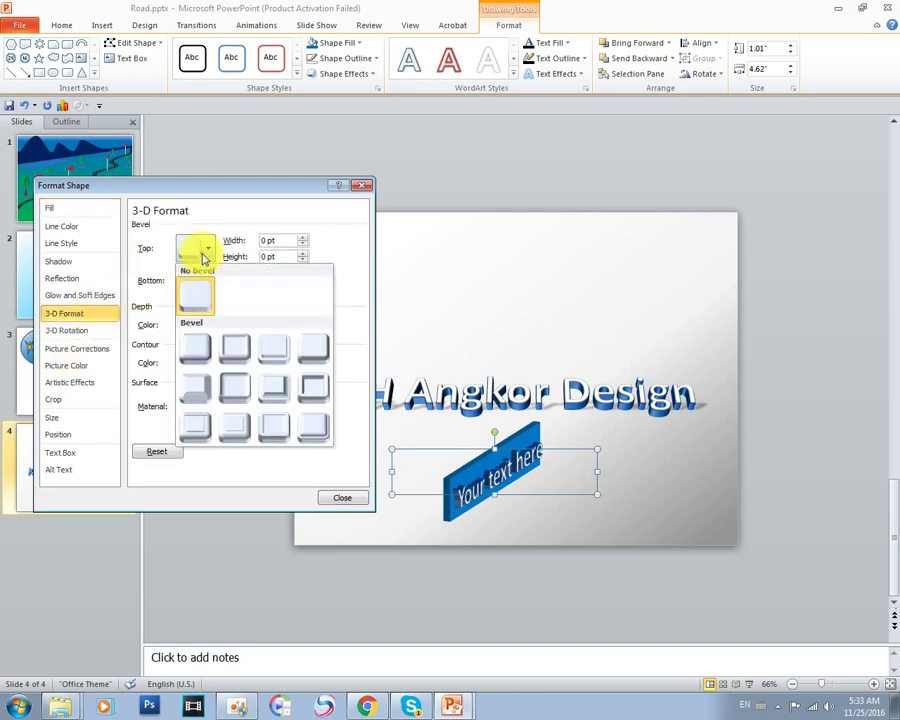
left_click(268, 352)
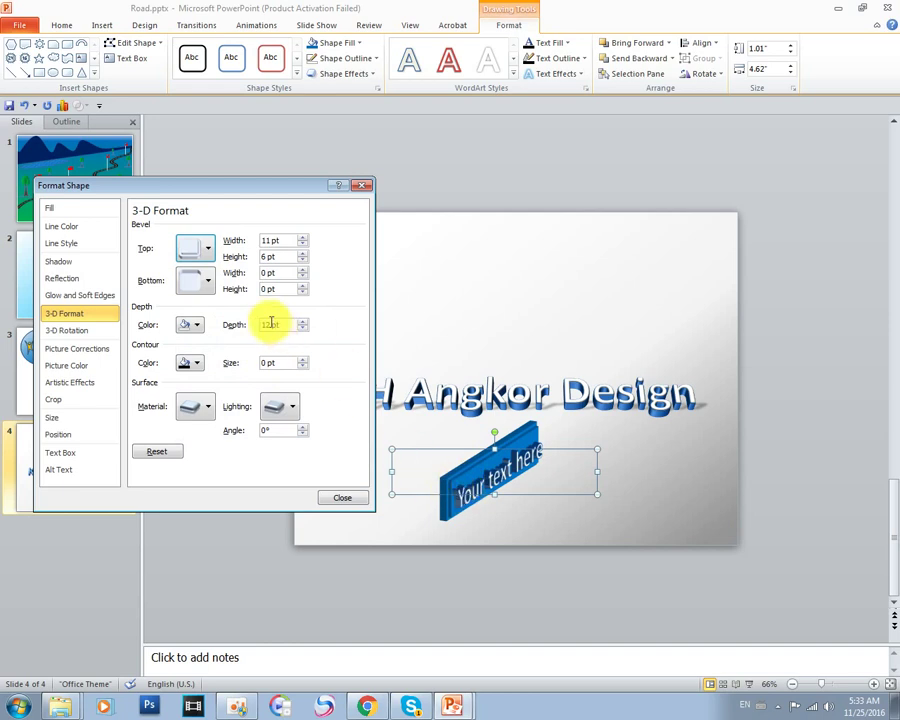
left_click(206, 250)
left_click(310, 392)
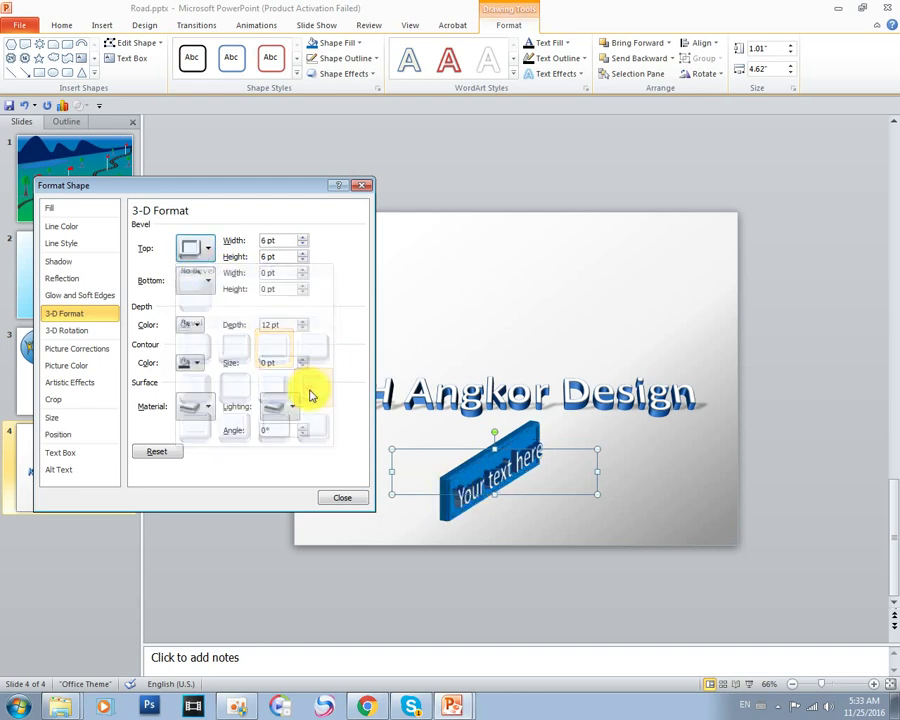
Settle on a 9 × 6 pt top bevel and an 11 × 6 pt bottom bevel.
left_click(196, 249)
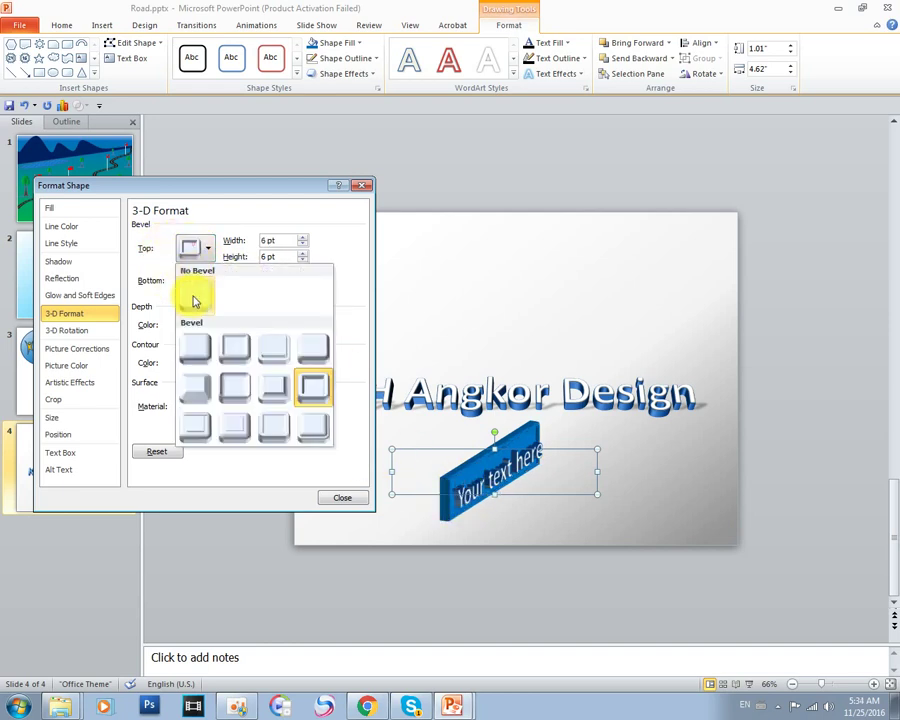
left_click(196, 390)
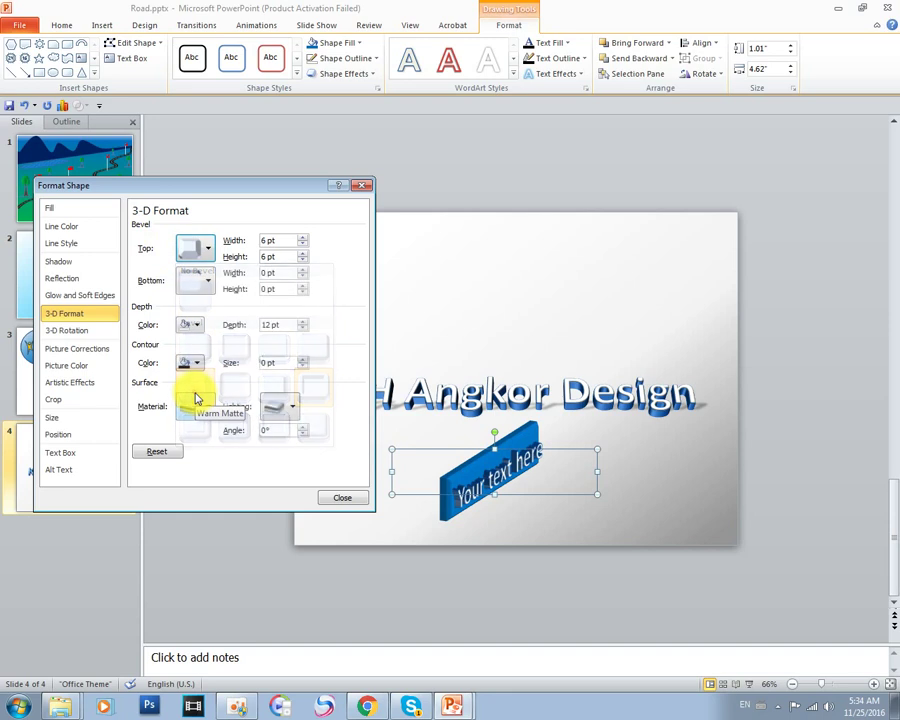
left_click(196, 250)
left_click(233, 440)
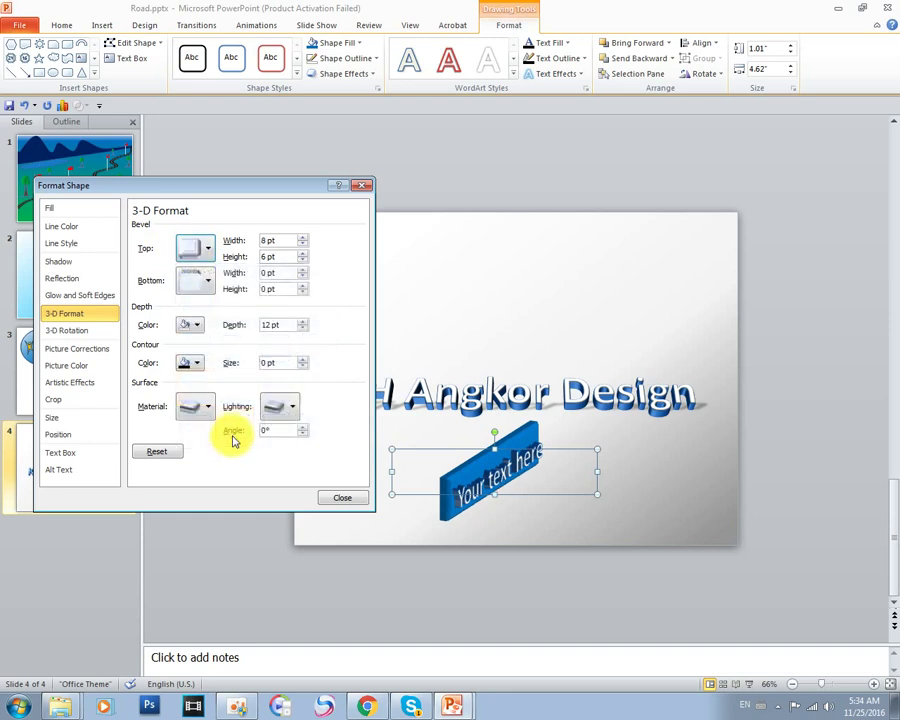
left_click(200, 252)
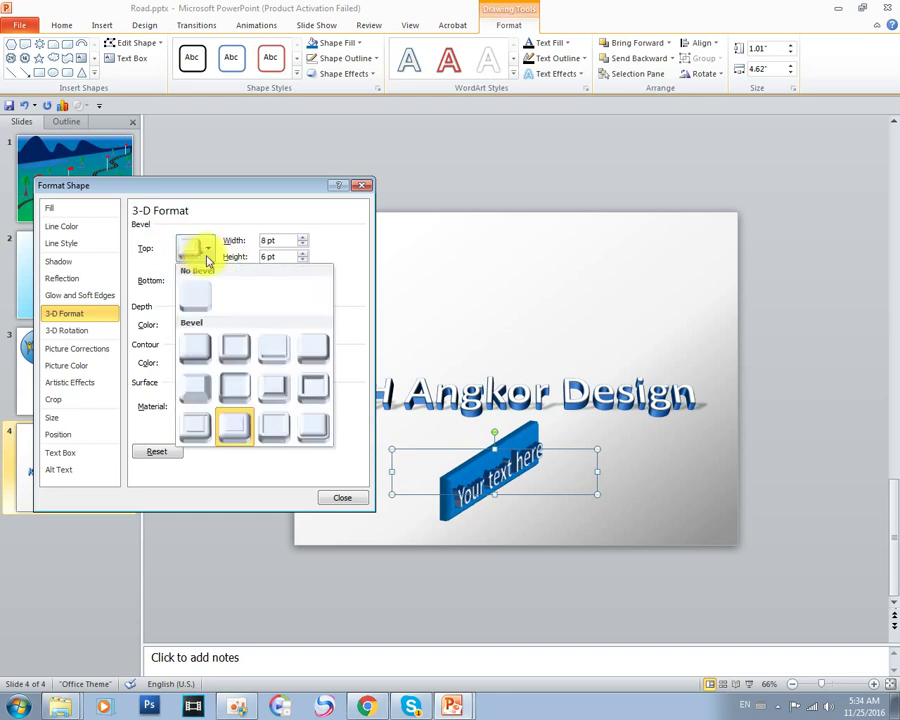
left_click(314, 424)
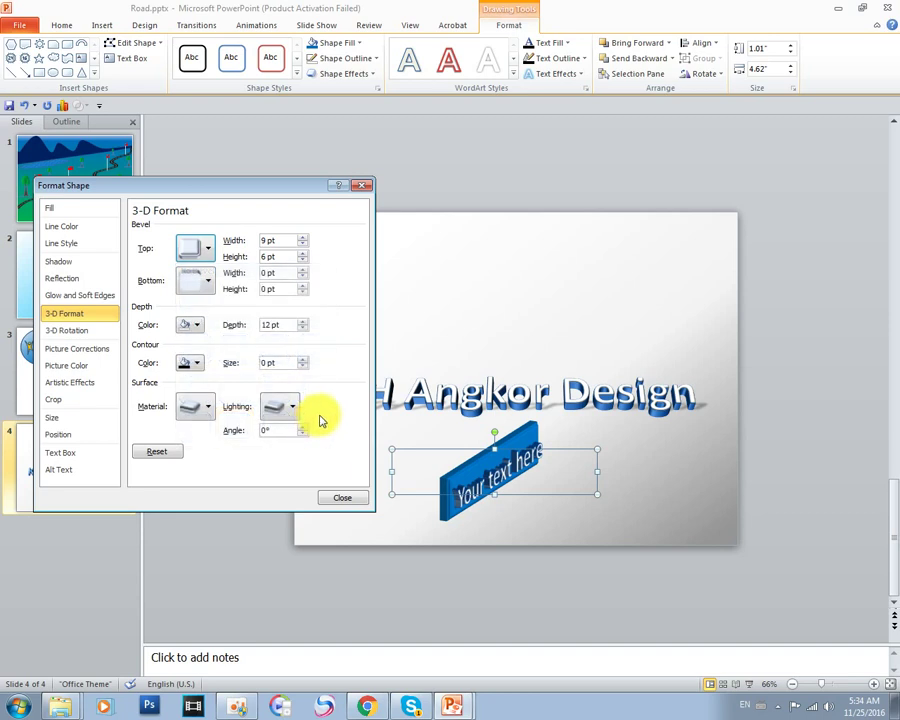
left_click(206, 284)
left_click(268, 390)
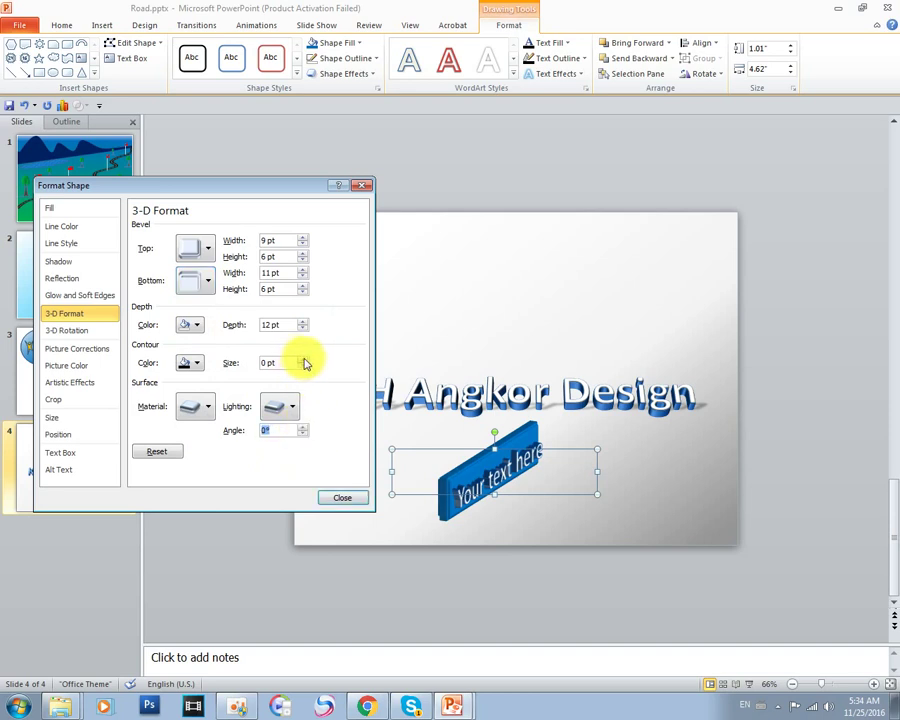
Close the formatting dialog, leave the bevelled box deselected, and show the Insert commands.
left_click(336, 495)
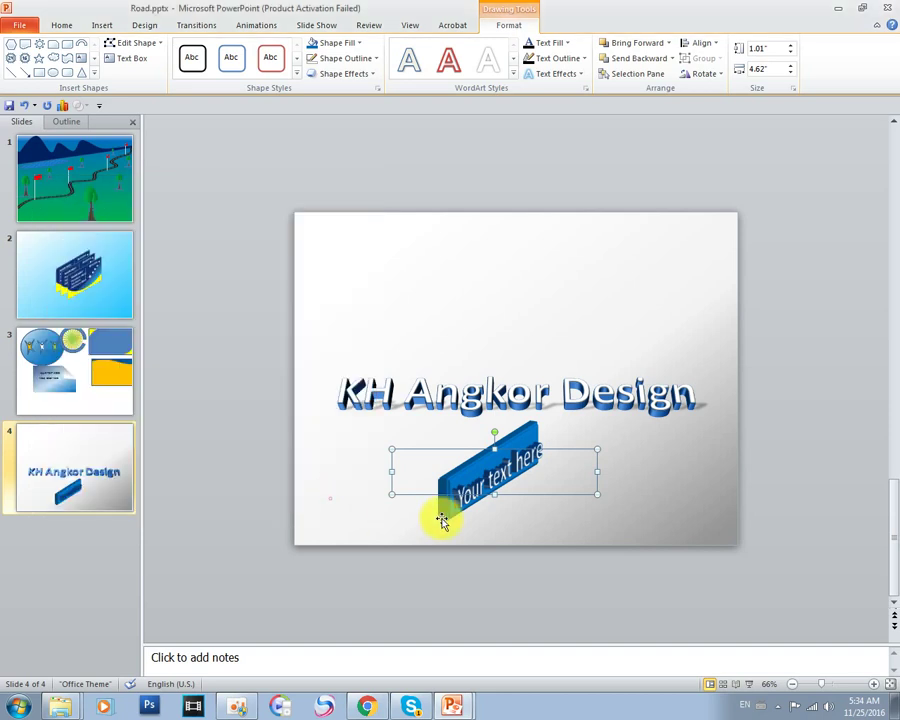
left_click(520, 532)
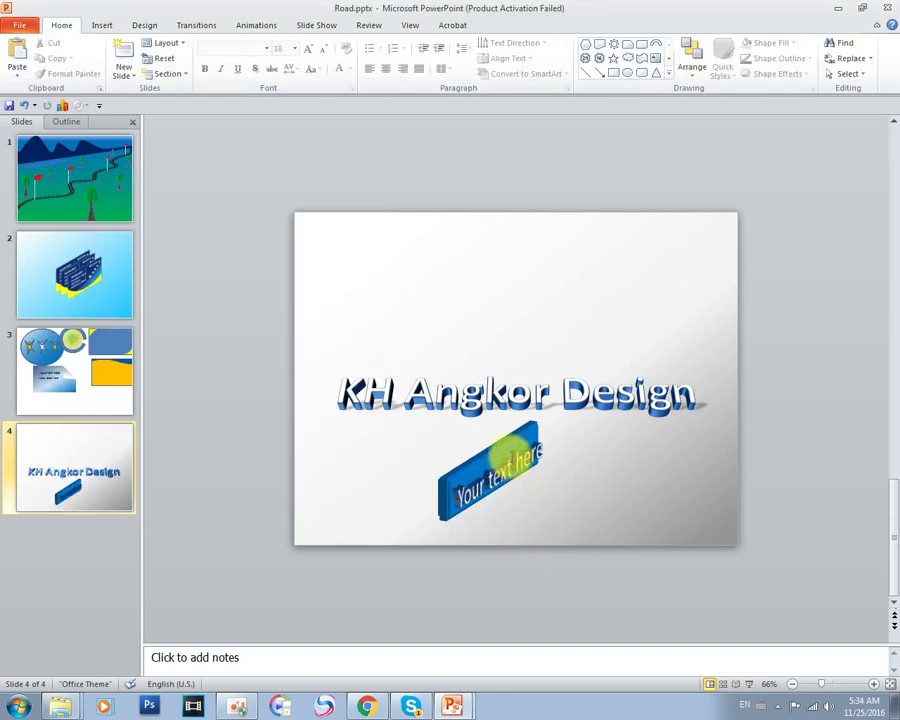
left_click(60, 466)
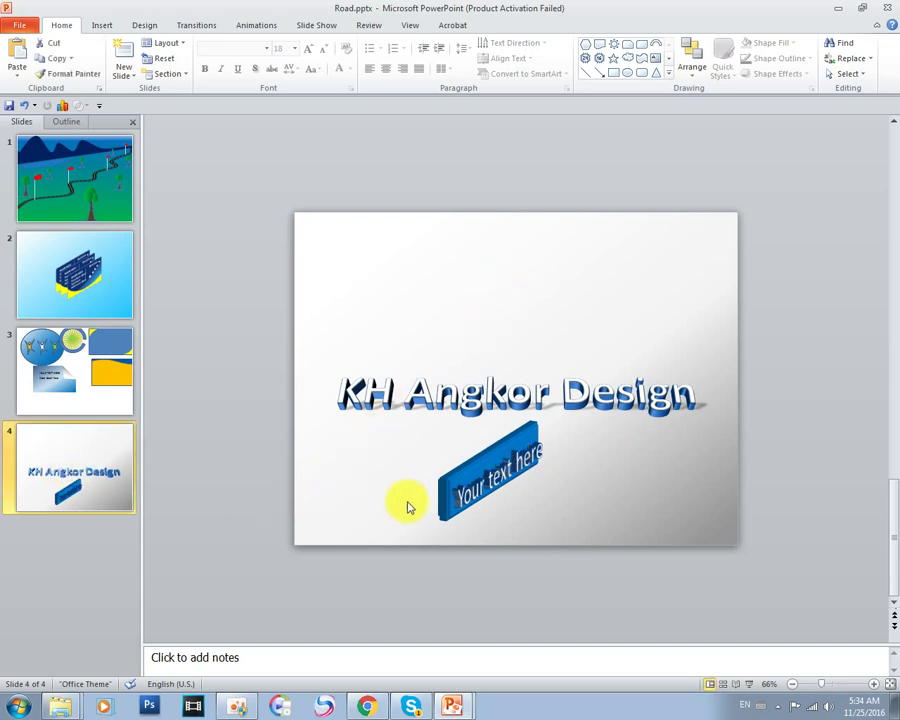
left_click(442, 487)
left_click(585, 512)
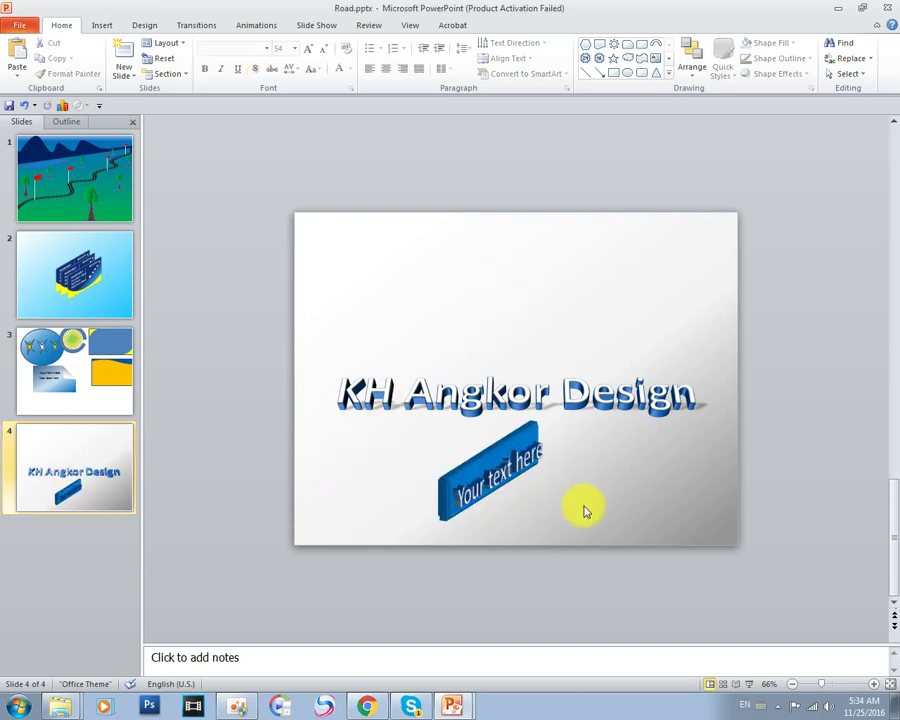
left_click(540, 428)
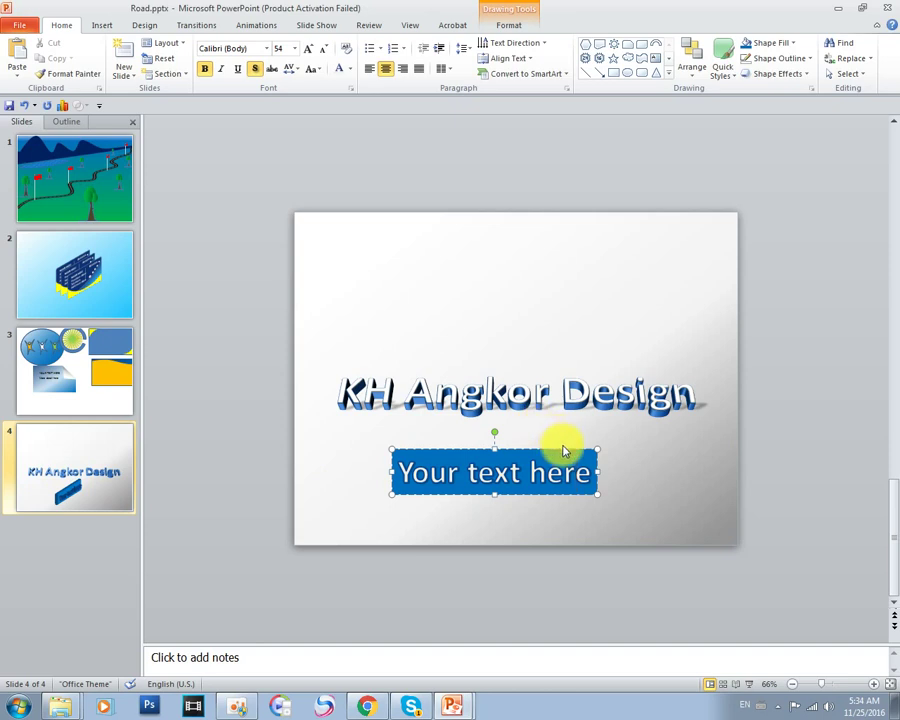
key("Escape")
left_click(630, 459)
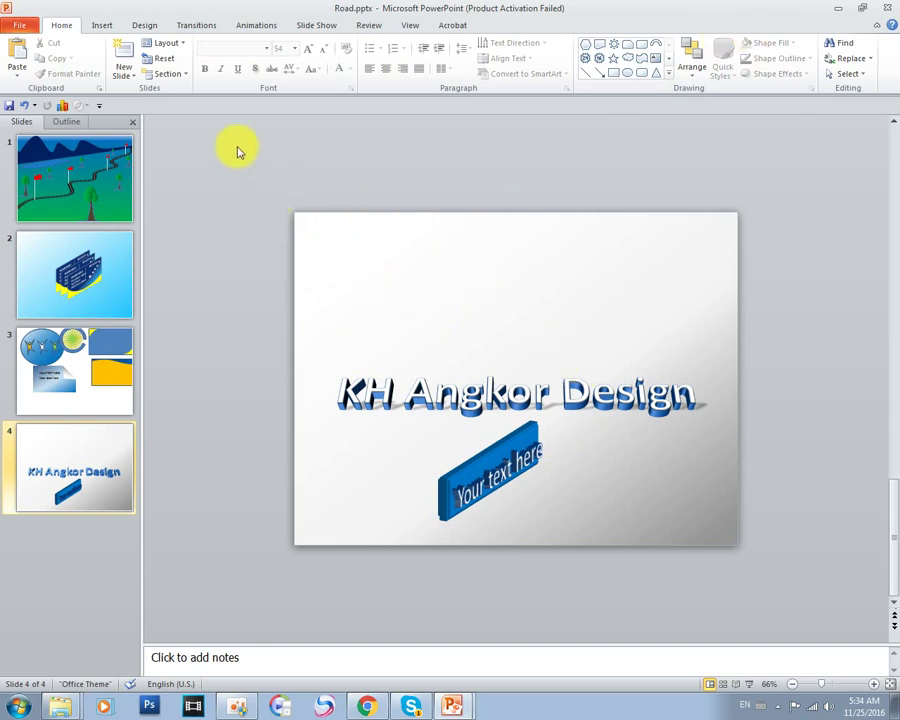
left_click(106, 25)
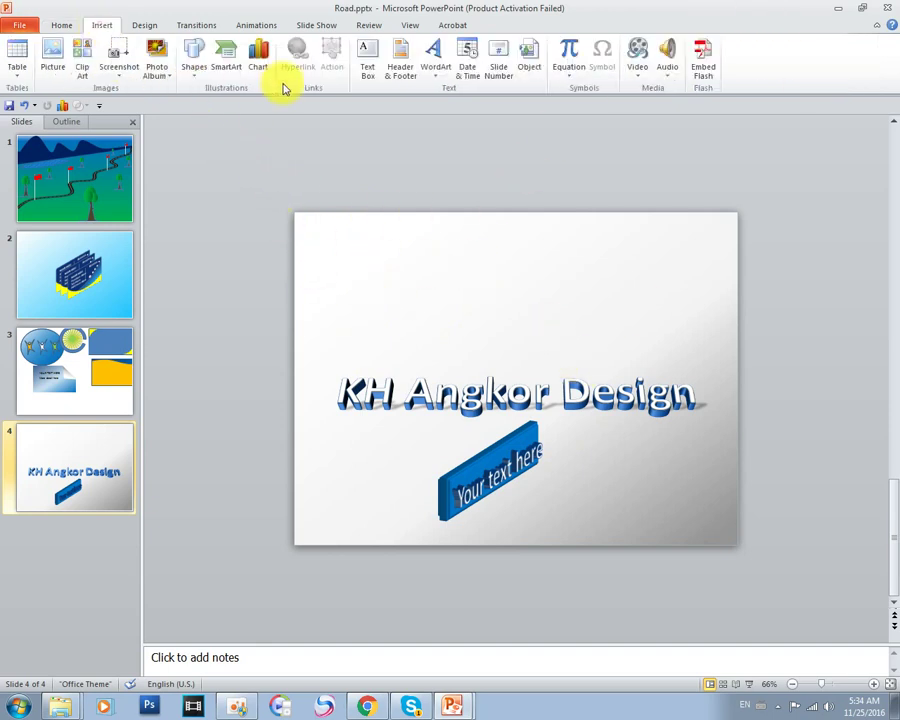
Insert a new WordArt and move it above the KH Angkor Design title.
left_click(437, 83)
left_click(450, 114)
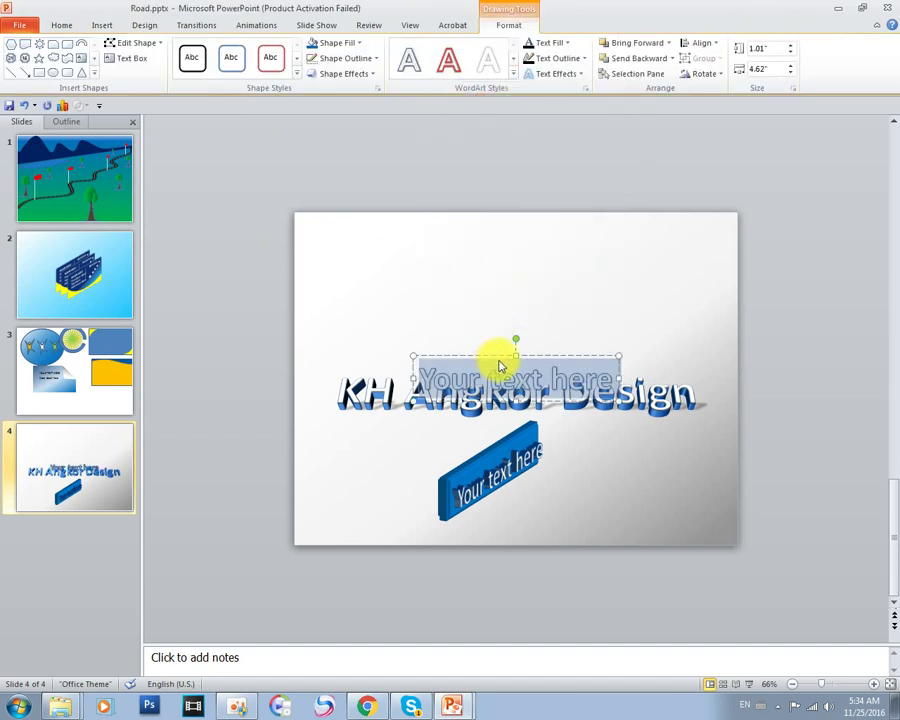
left_click_drag(501, 366, 466, 298)
left_click(496, 298)
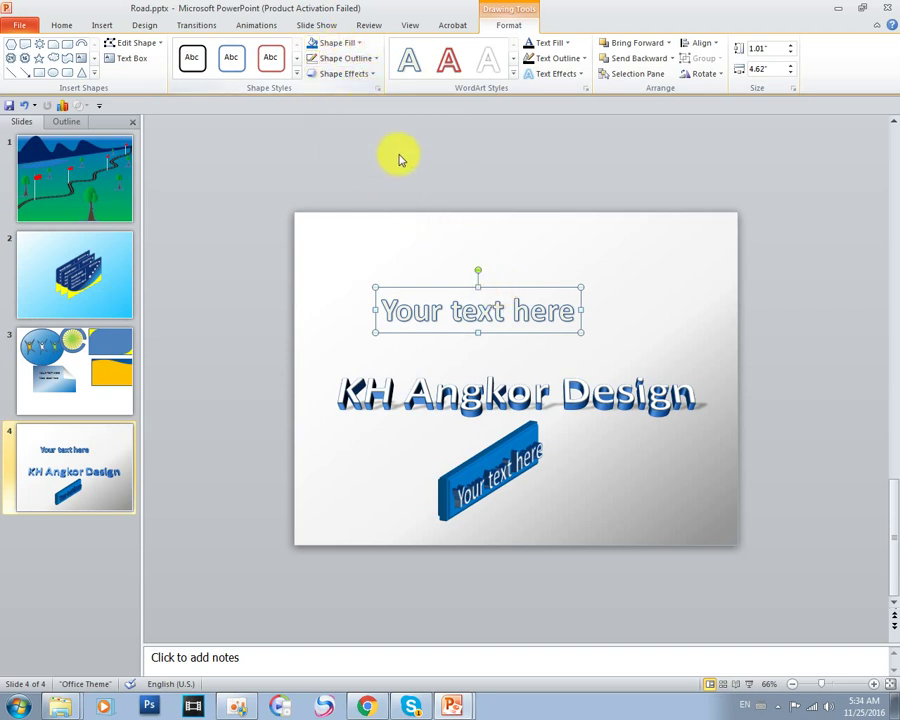
Replace the 'Your text here' placeholder with the Khmer word កខក using the Khmer keyboard.
left_click_drag(432, 290, 506, 283)
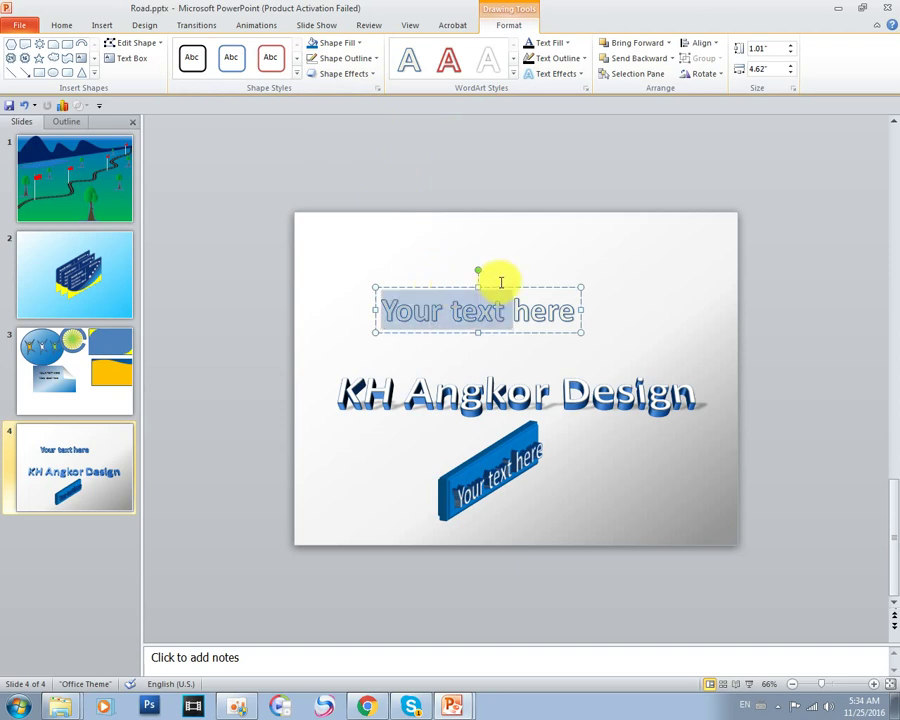
left_click(510, 287)
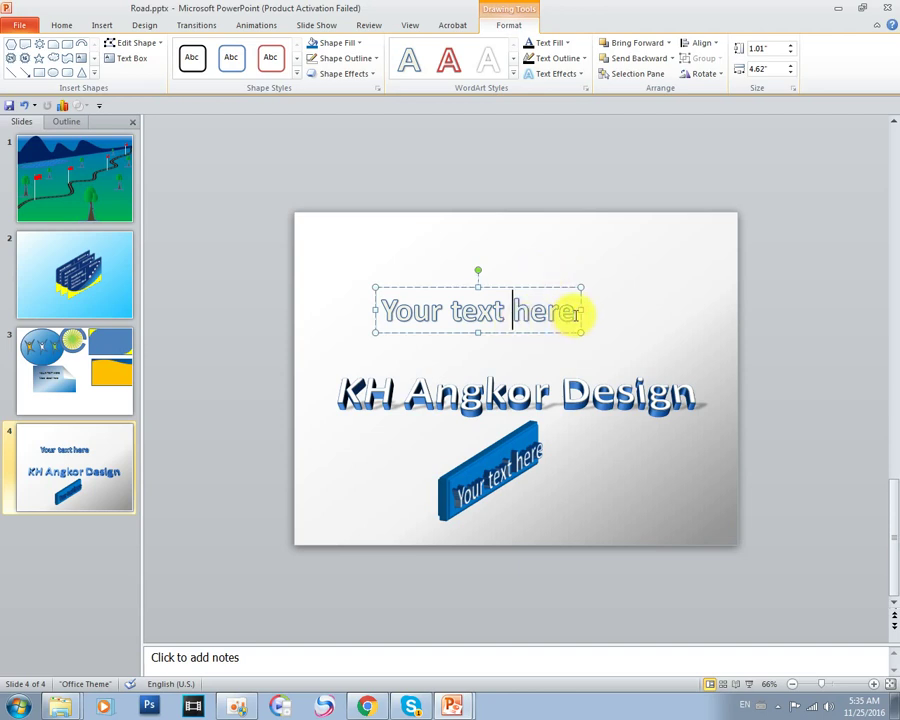
key("alt+shift")
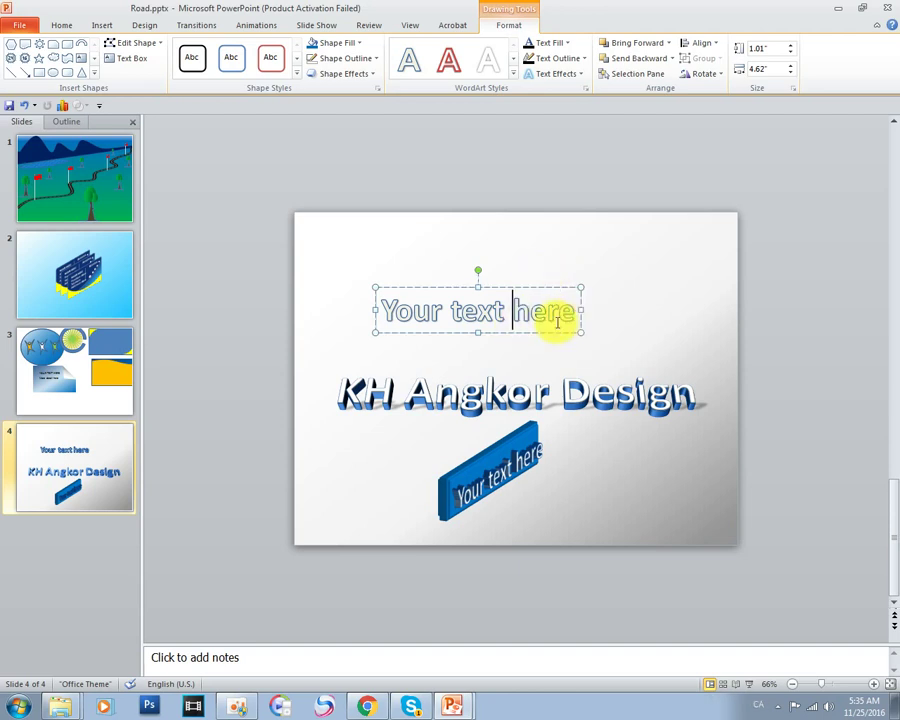
type("ន")
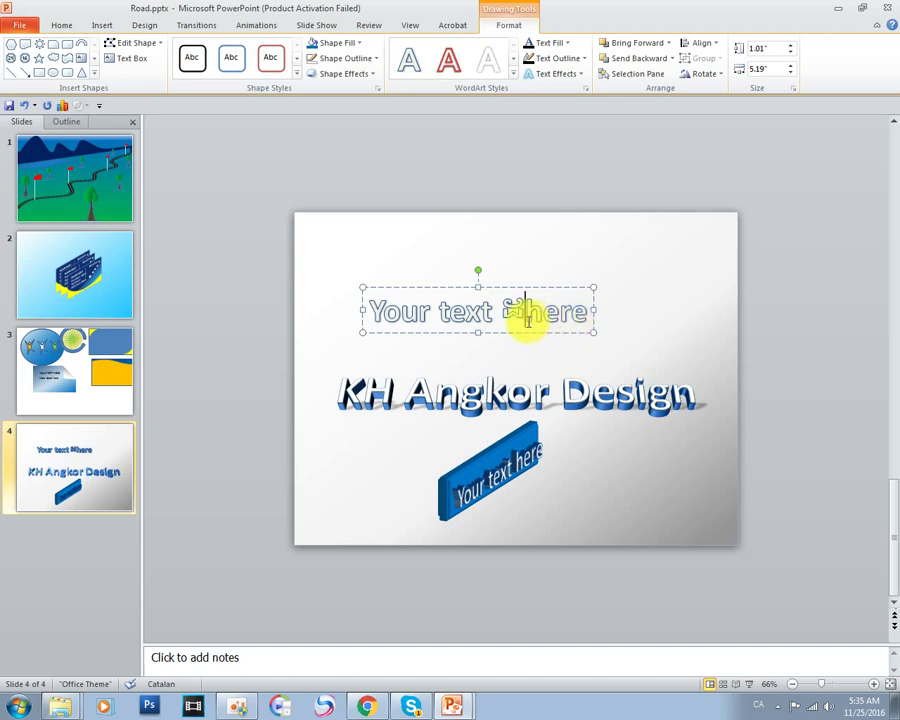
key("BackSpace")
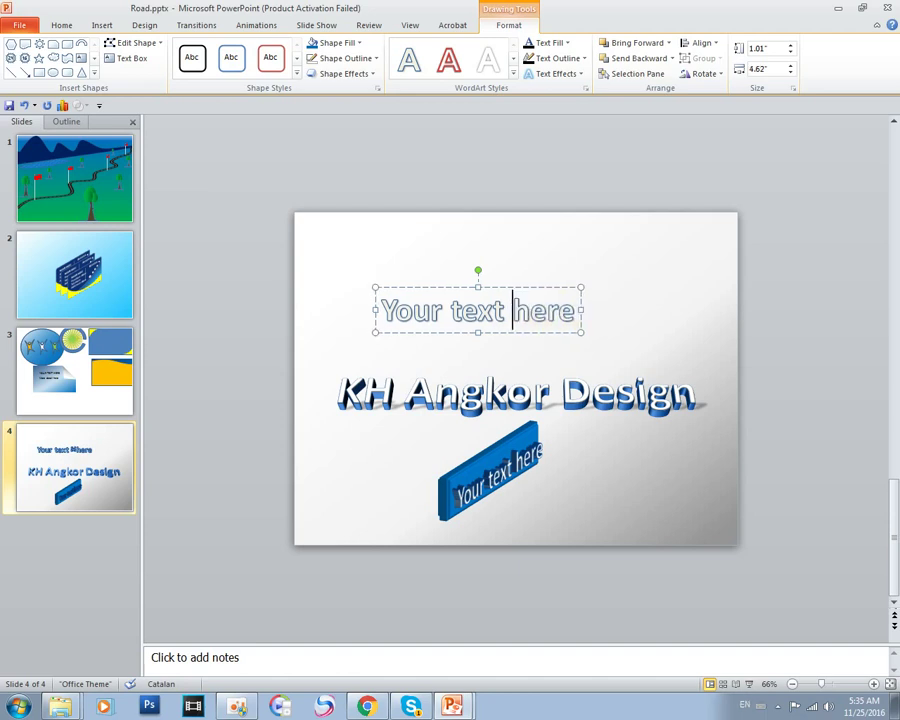
key("BackSpace")
key("BackSpace")
key("BackSpace")
key("BackSpace")
key("BackSpace")
key("BackSpace")
key("BackSpace")
key("BackSpace")
key("BackSpace")
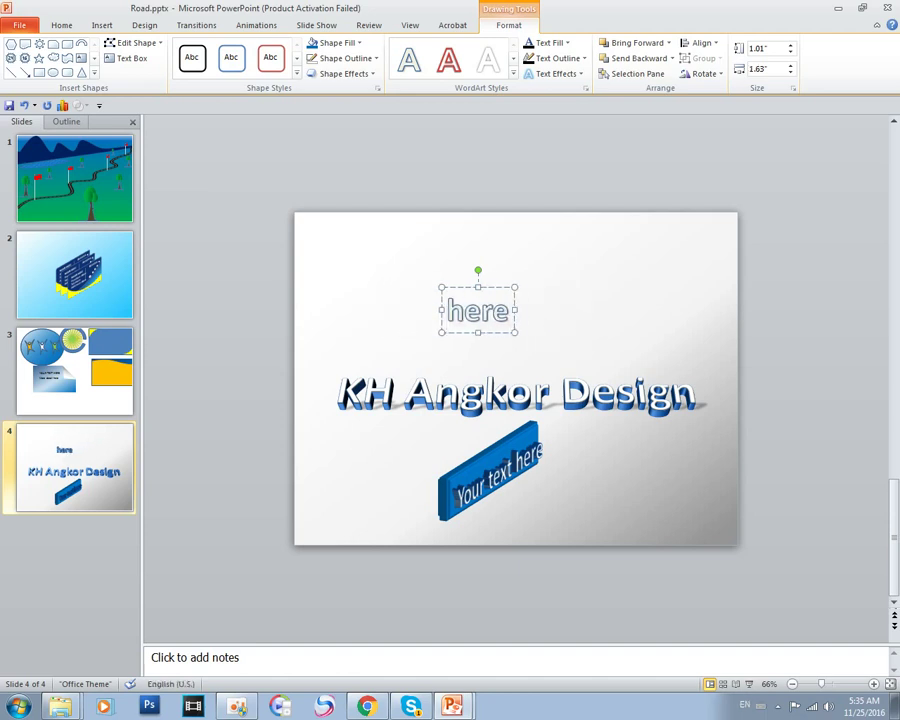
left_click(500, 323)
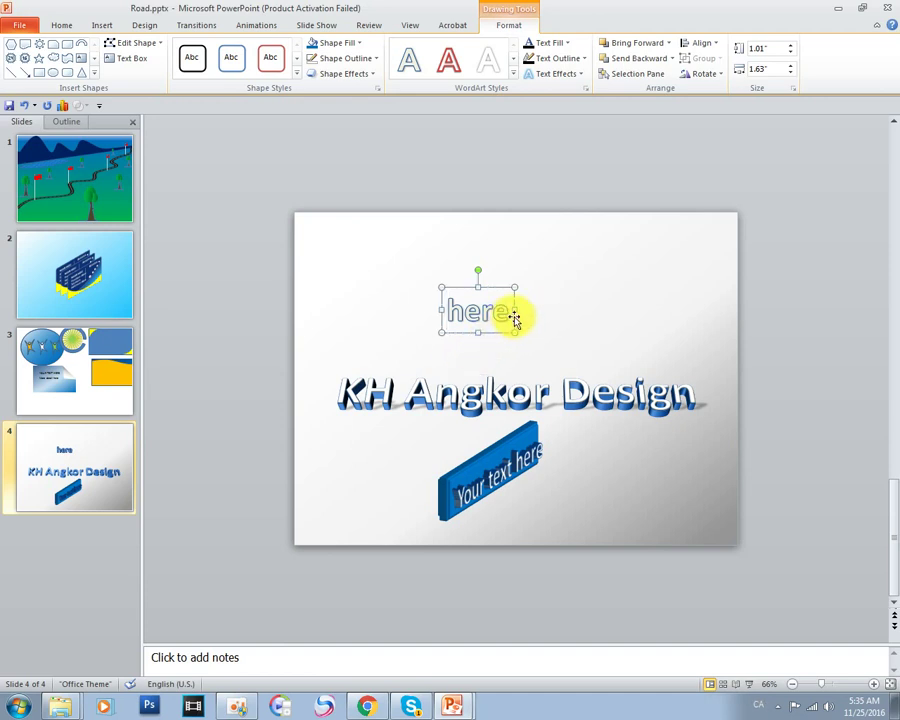
key("BackSpace")
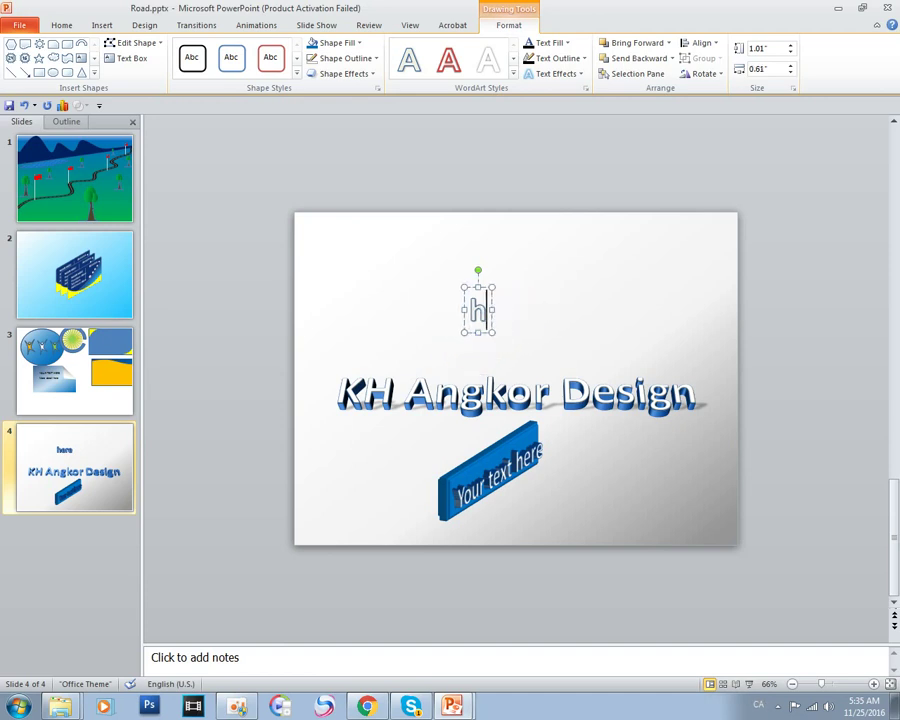
type("អ")
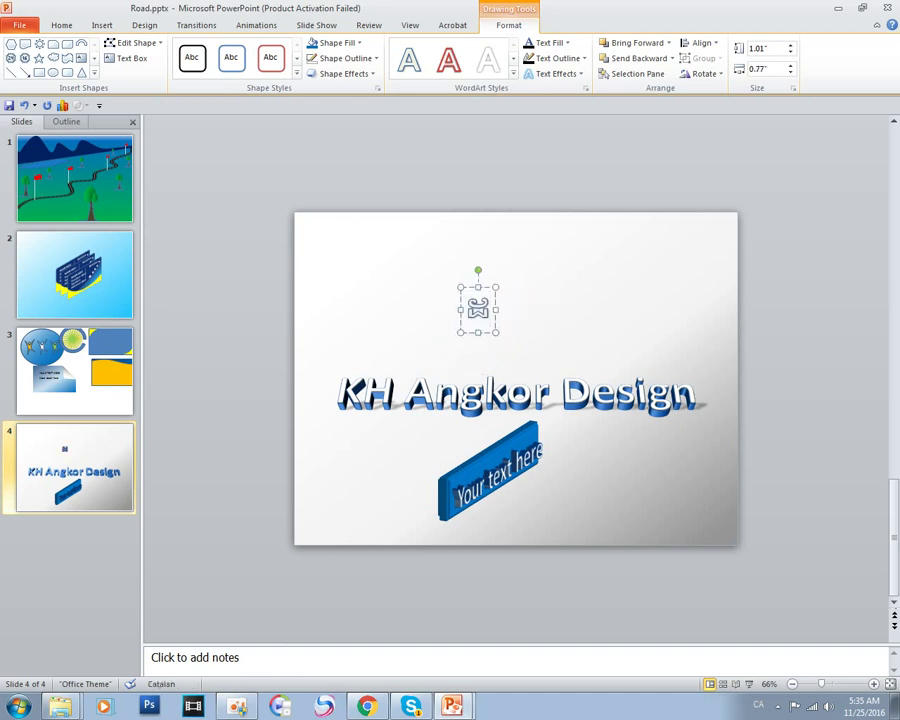
key("BackSpace")
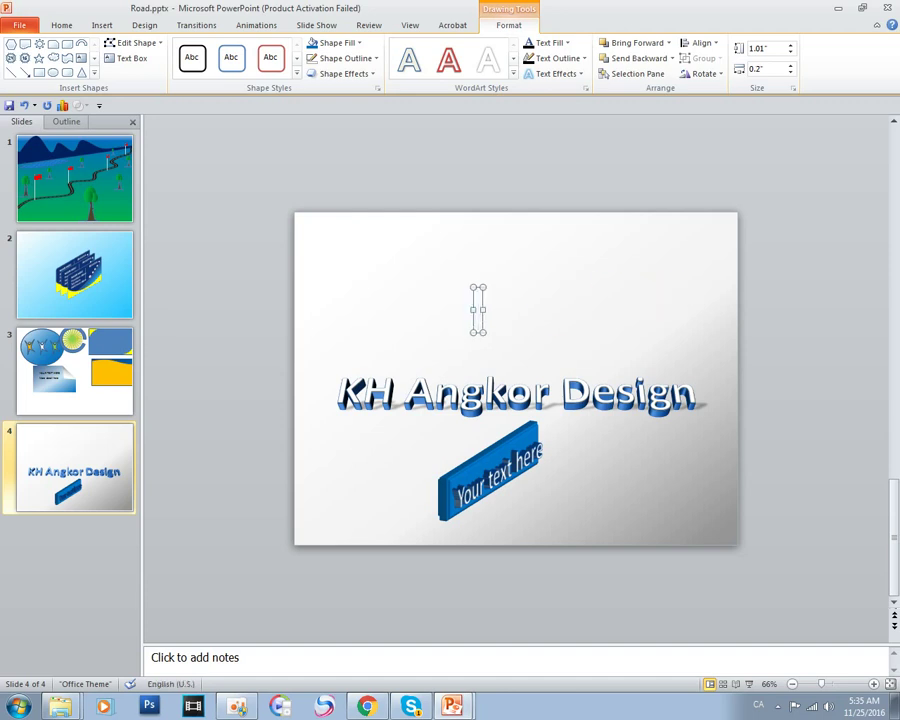
type("ក")
key("BackSpace")
type("កខក")
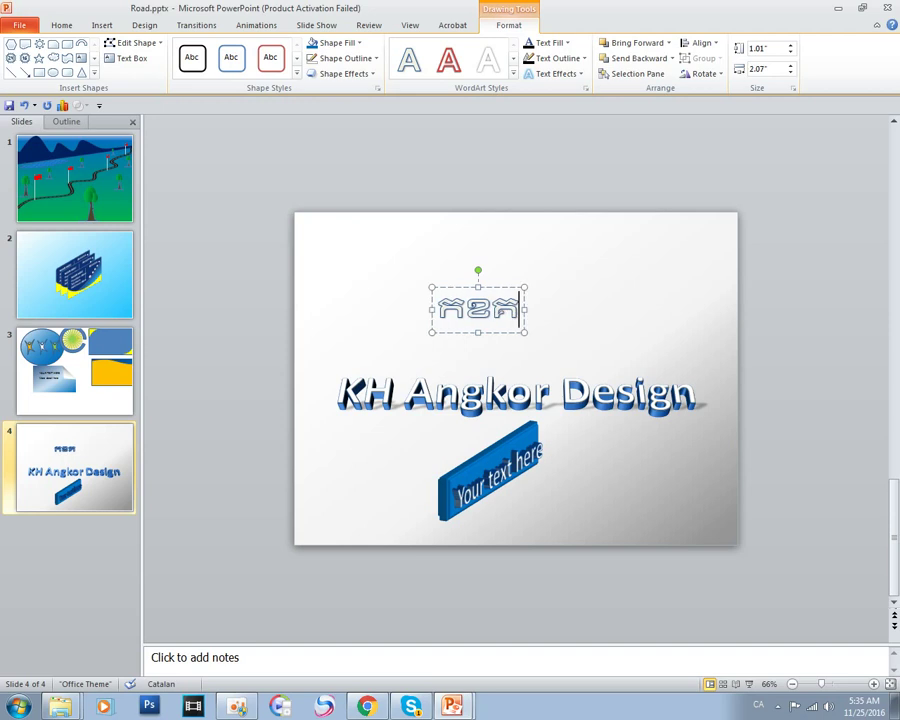
double_click(493, 302)
Apply the Khmer OS Muol Light font to the selected Khmer word.
left_click(62, 25)
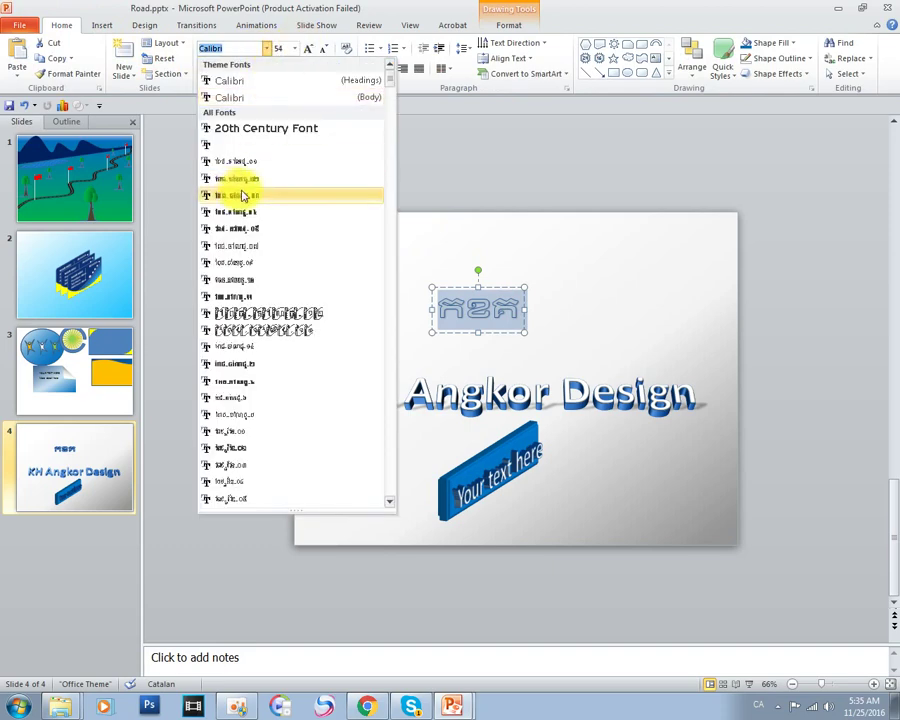
scroll(261, 190, "down", 5)
scroll(266, 208, "down", 5)
scroll(268, 290, "down", 5)
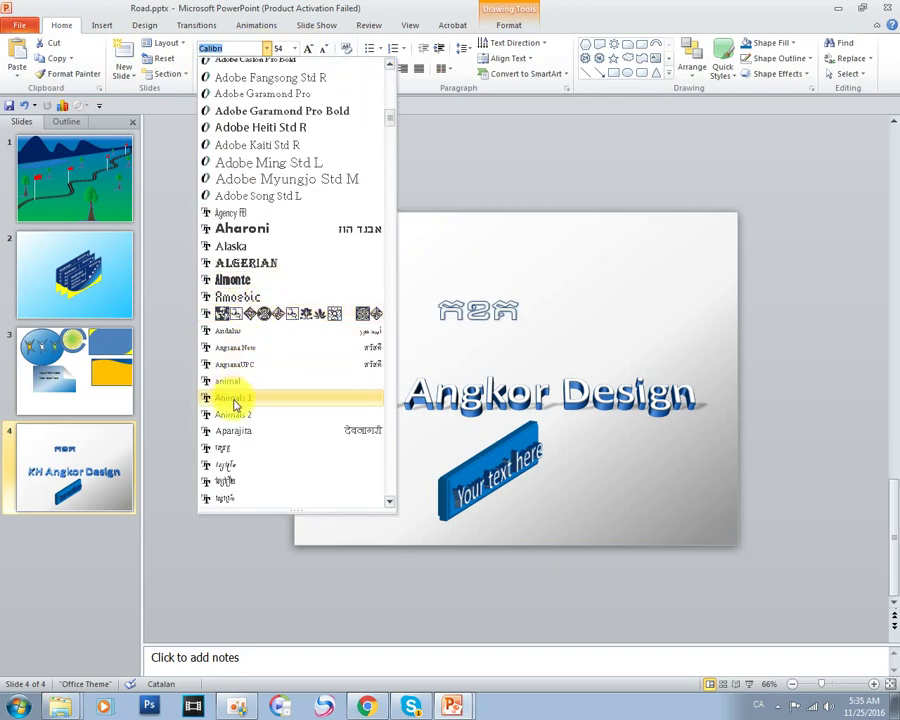
scroll(235, 400, "down", 5)
scroll(245, 355, "down", 5)
scroll(237, 337, "down", 8)
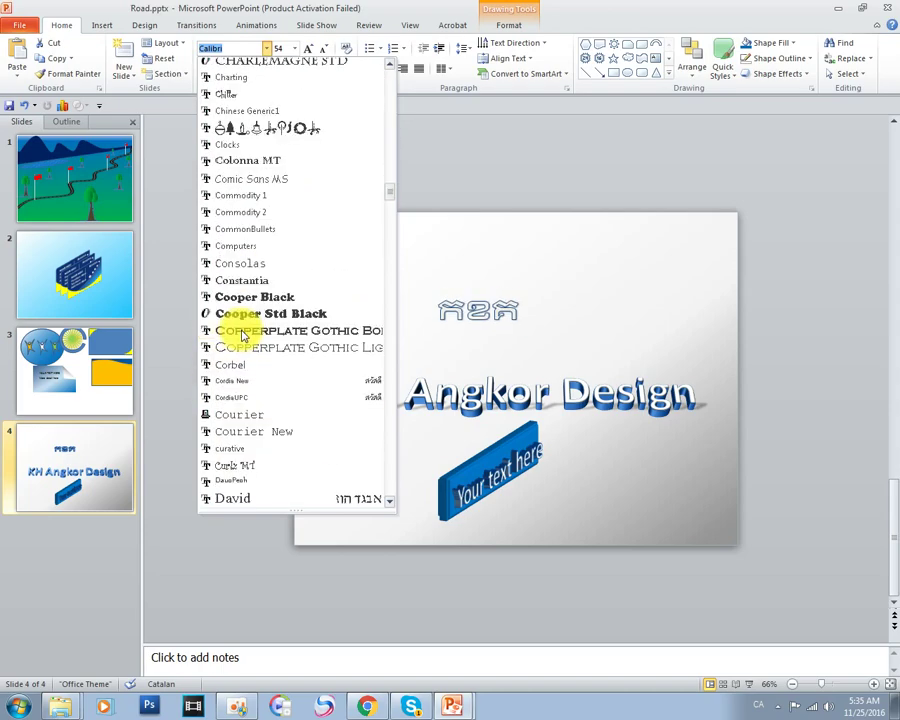
scroll(235, 340, "down", 8)
scroll(235, 338, "down", 8)
scroll(243, 338, "down", 8)
scroll(245, 338, "down", 9)
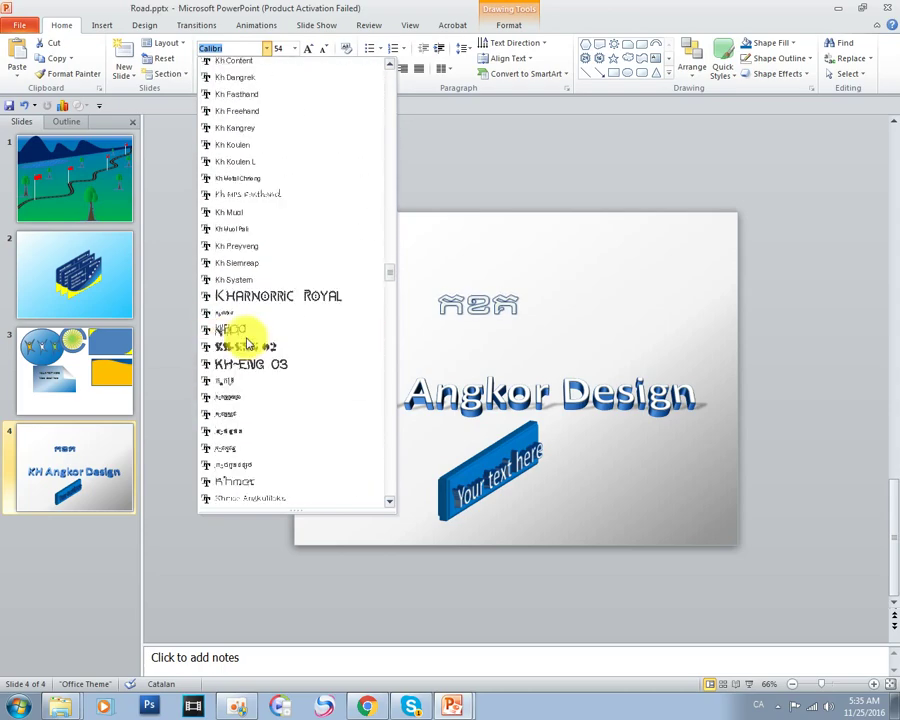
scroll(248, 328, "down", 5)
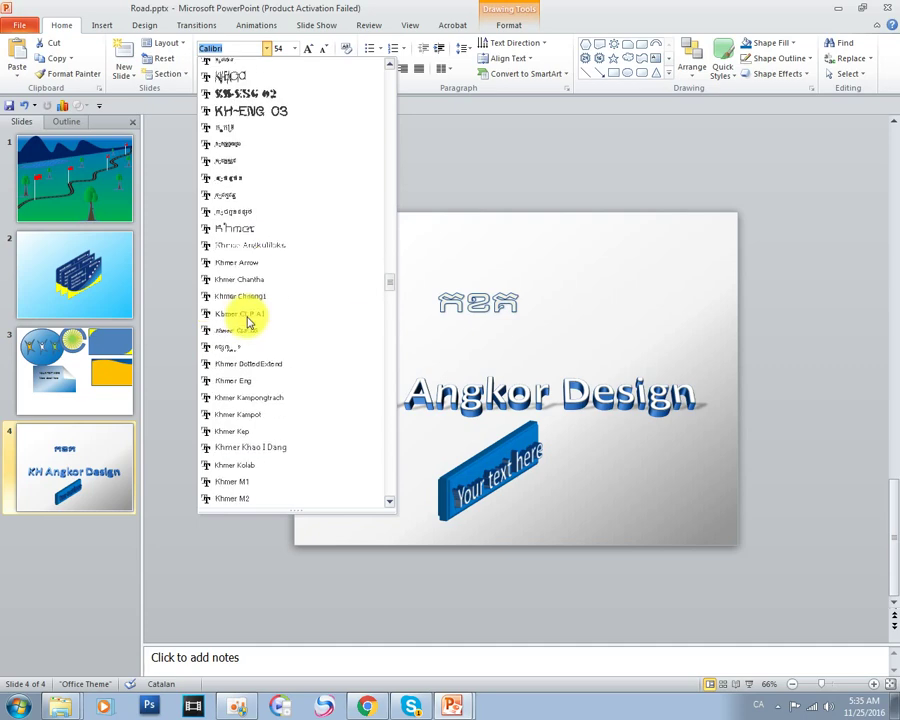
scroll(250, 320, "down", 6)
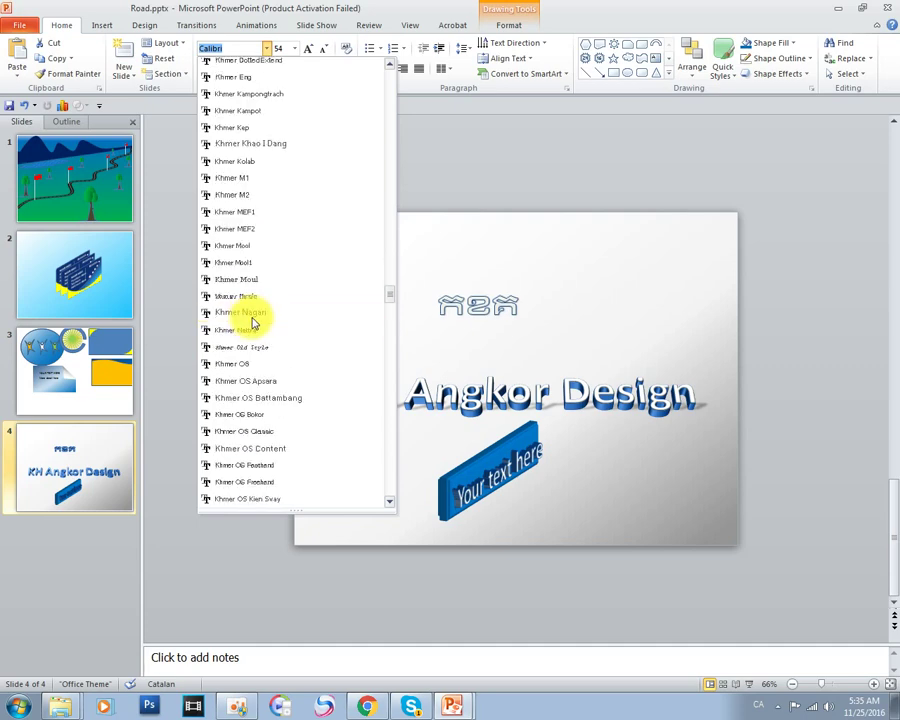
scroll(262, 455, "down", 3)
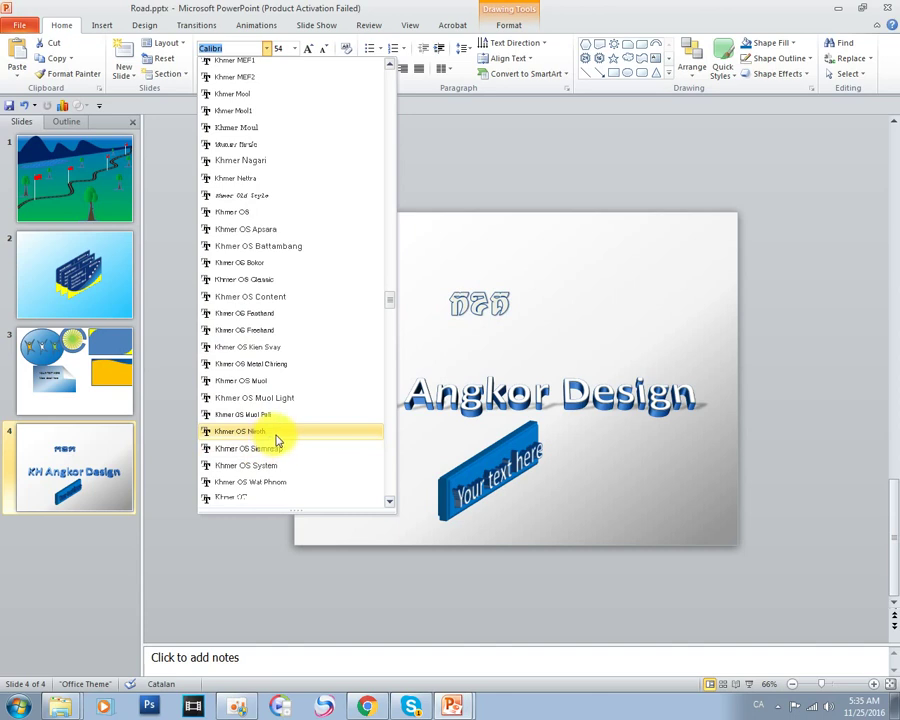
scroll(261, 463, "down", 1)
scroll(261, 464, "down", 1)
scroll(262, 445, "down", 3)
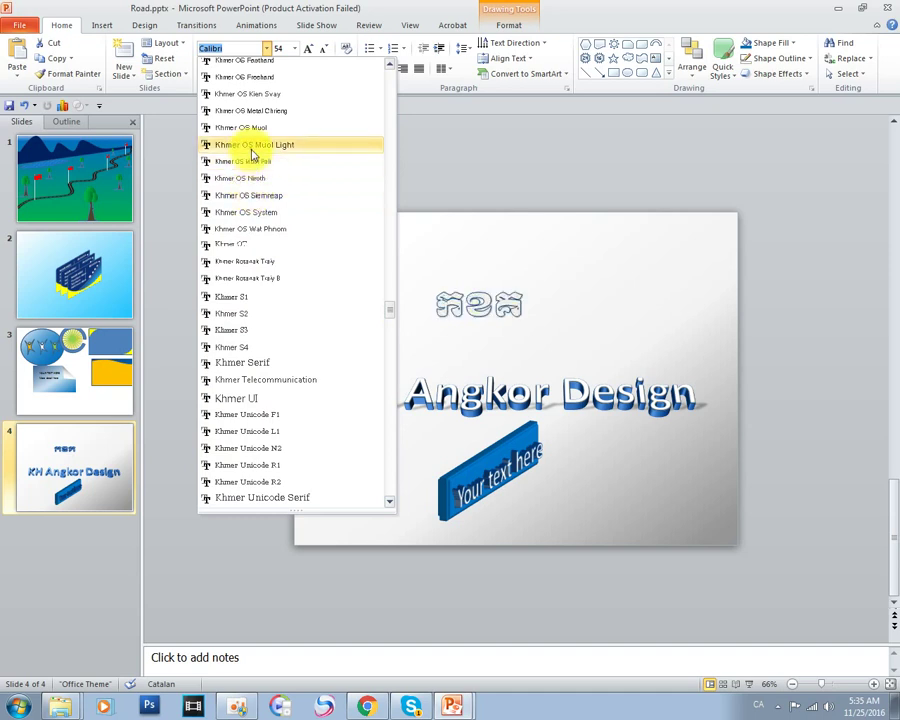
left_click(252, 146)
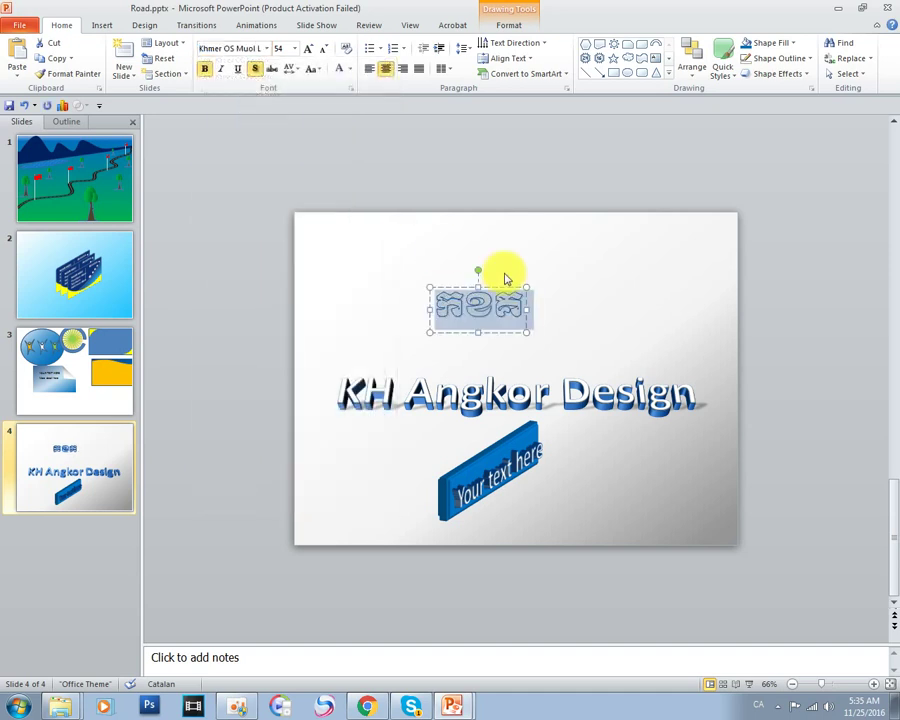
Enlarge the Khmer text to 96 pt and deselect the box.
left_click(294, 49)
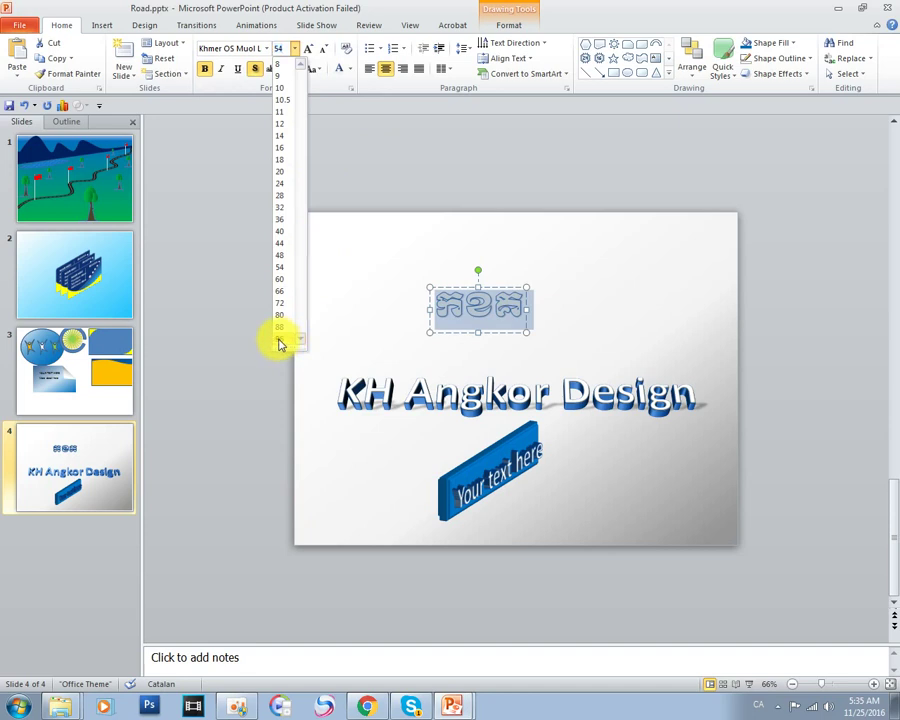
left_click(279, 342)
left_click(502, 280)
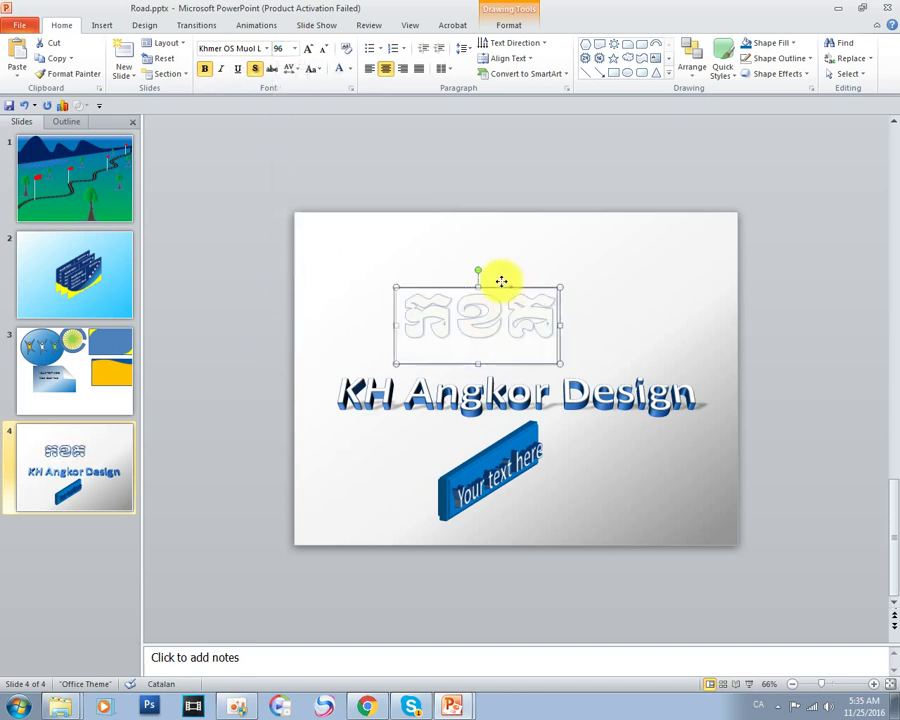
left_click(592, 280)
left_click(105, 27)
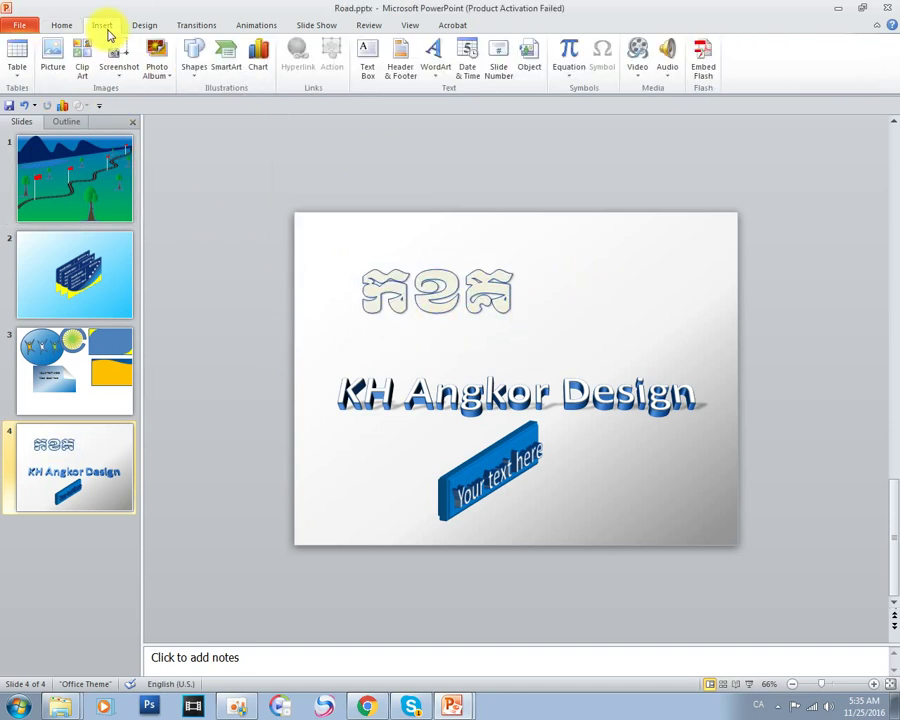
Draw a blue rectangle, send it to the back, and slide it behind the Khmer word.
left_click(194, 60)
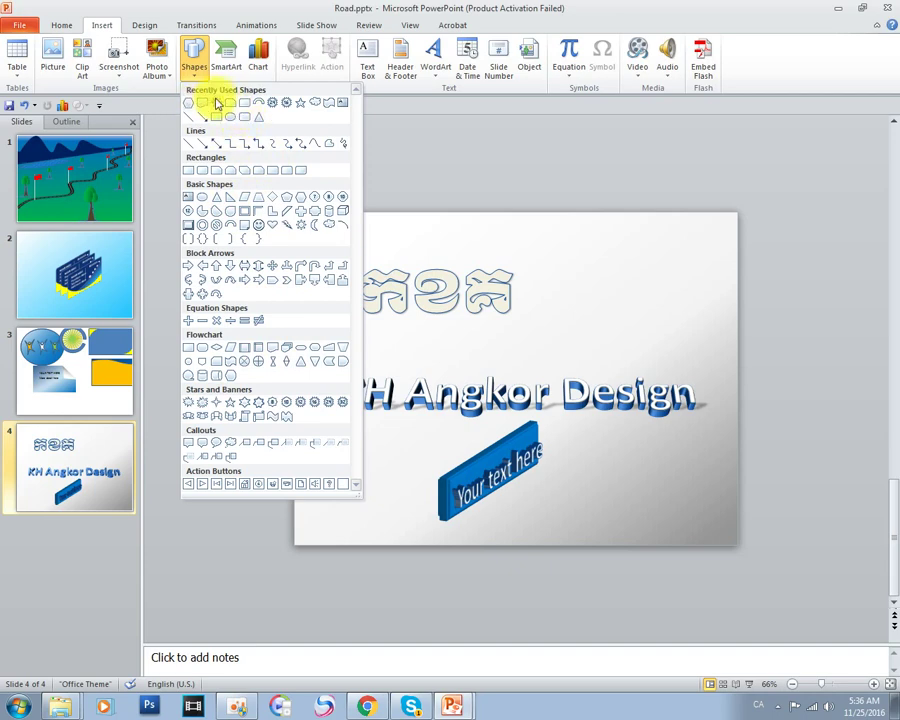
left_click(195, 177)
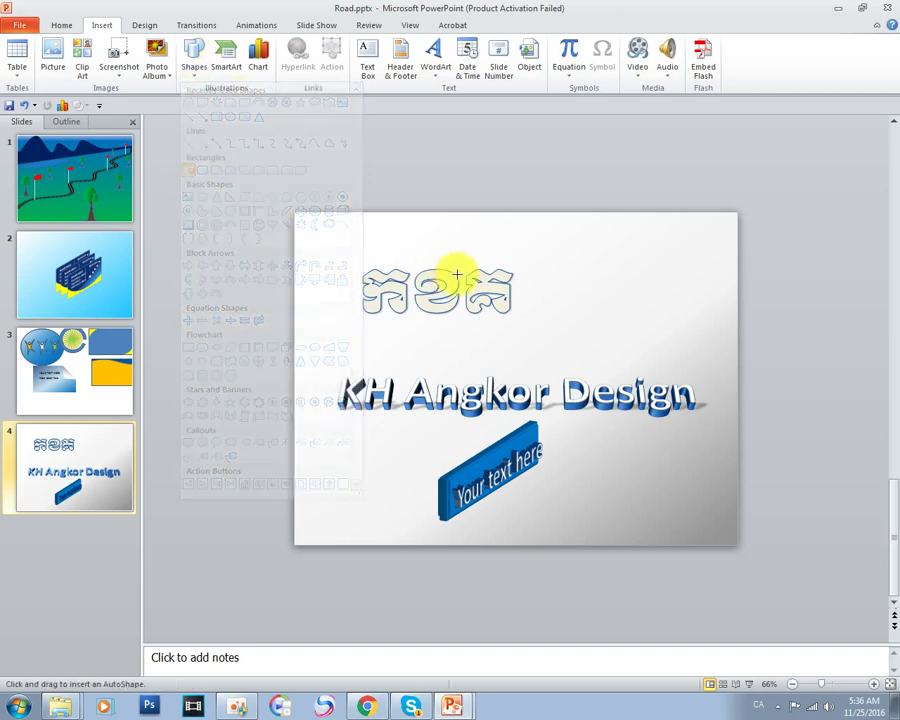
left_click_drag(543, 256, 727, 350)
left_click_drag(663, 320, 625, 320)
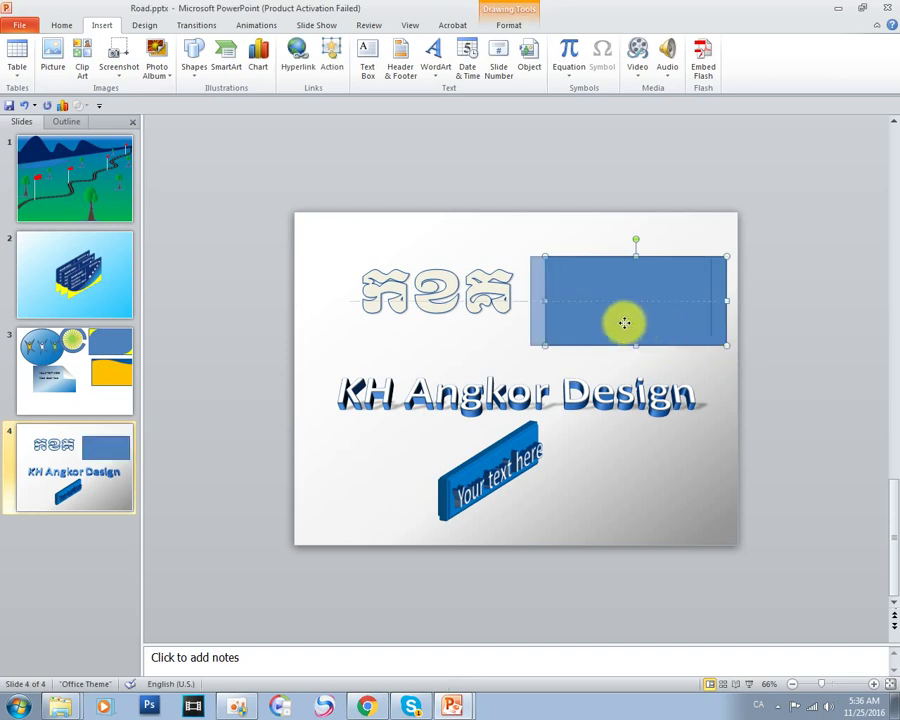
left_click(457, 265)
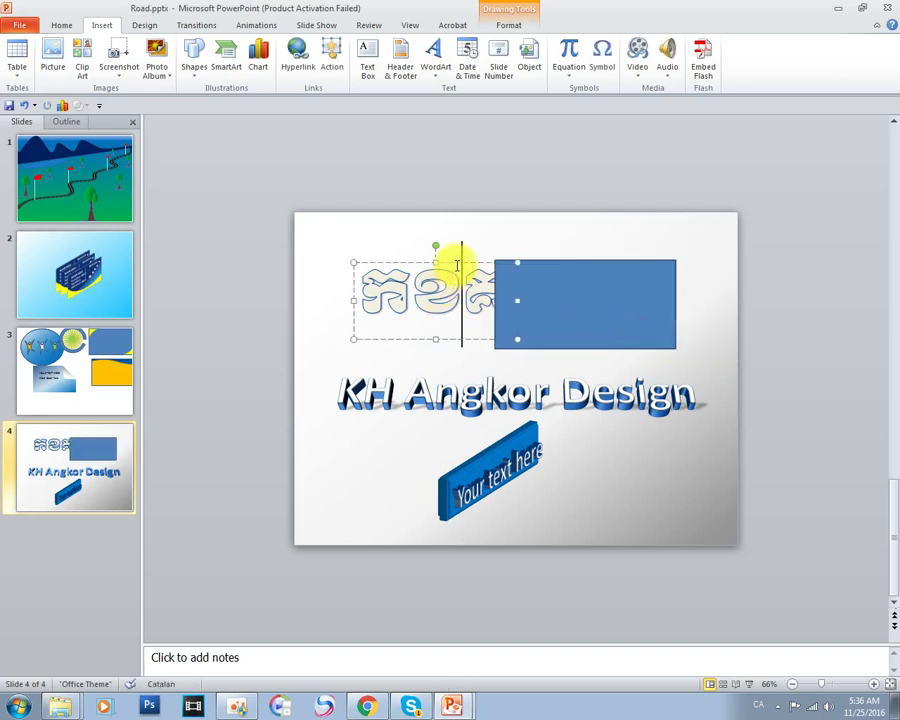
left_click(597, 277)
right_click(597, 278)
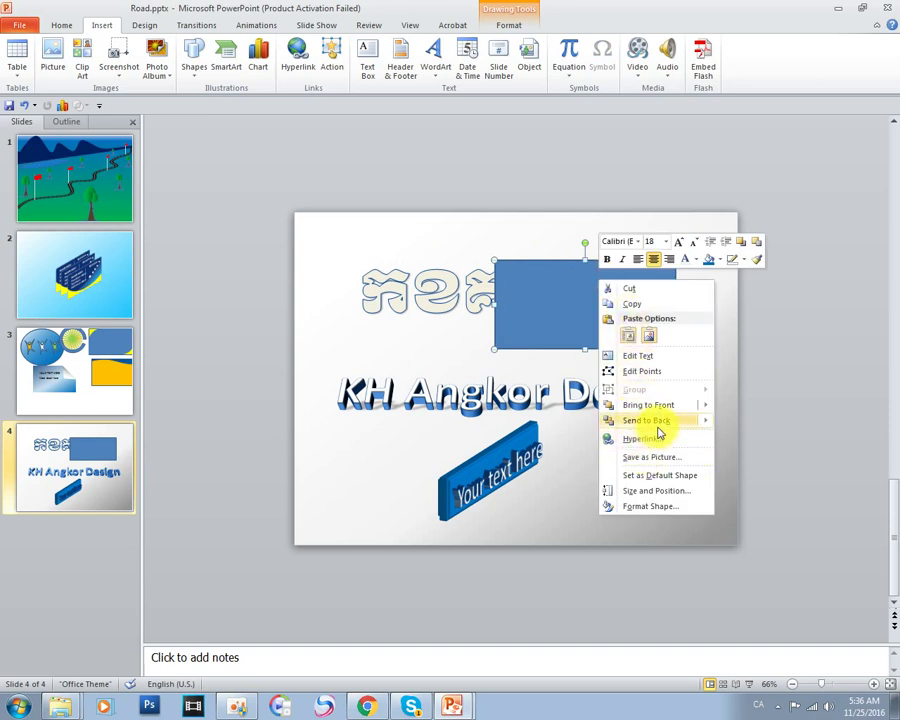
mouse_move(693, 426)
left_click(743, 426)
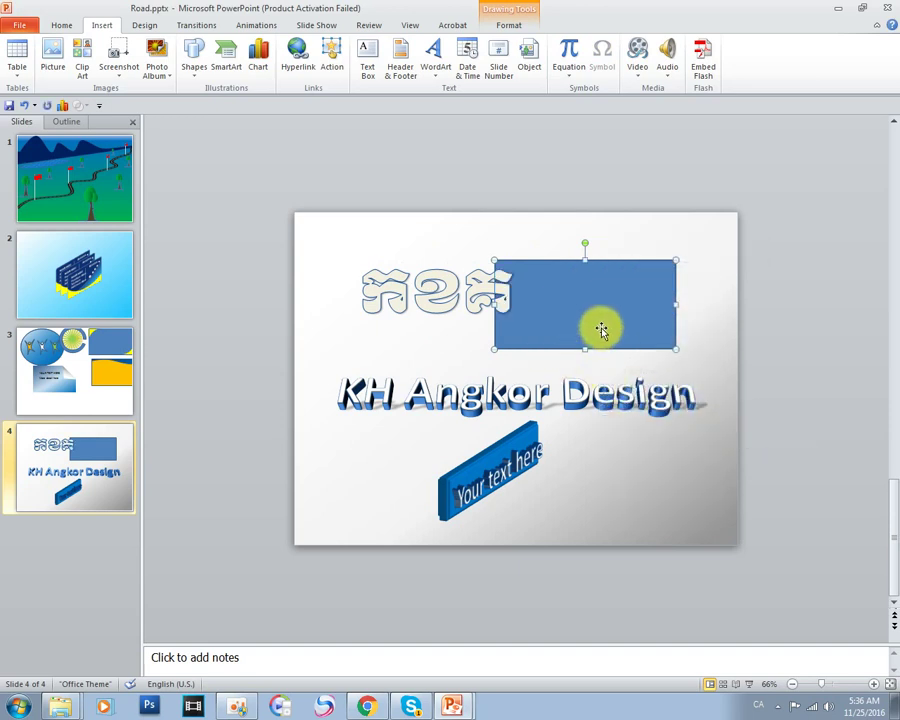
left_click_drag(598, 327, 449, 317)
Rotate the Khmer text and blue box together with a Perspective preset (X 325.5°, Y 8.1°, Z 2.9°).
left_click(564, 341)
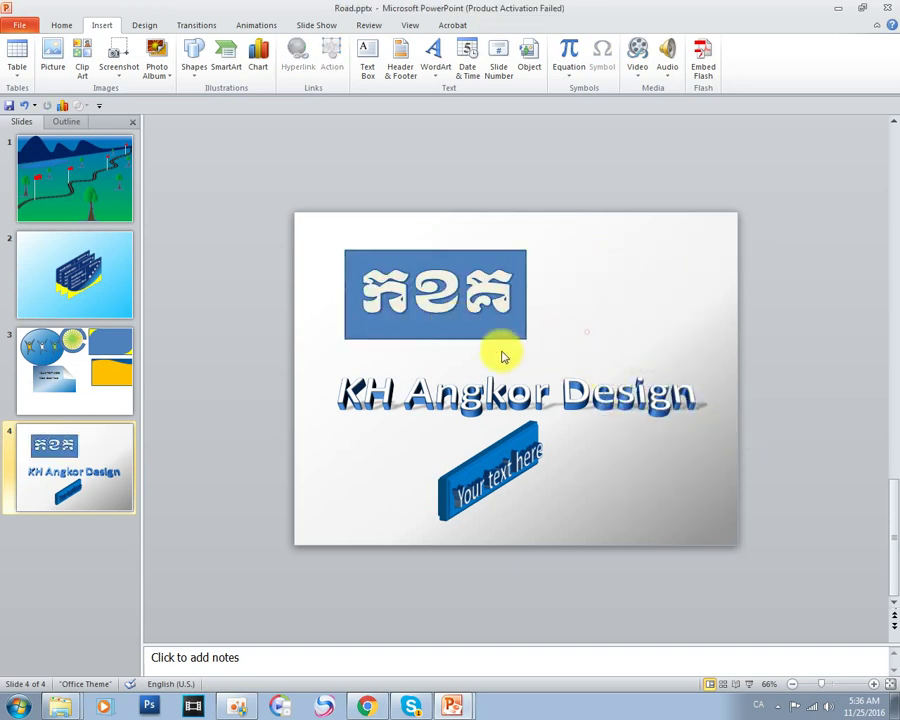
left_click(470, 337)
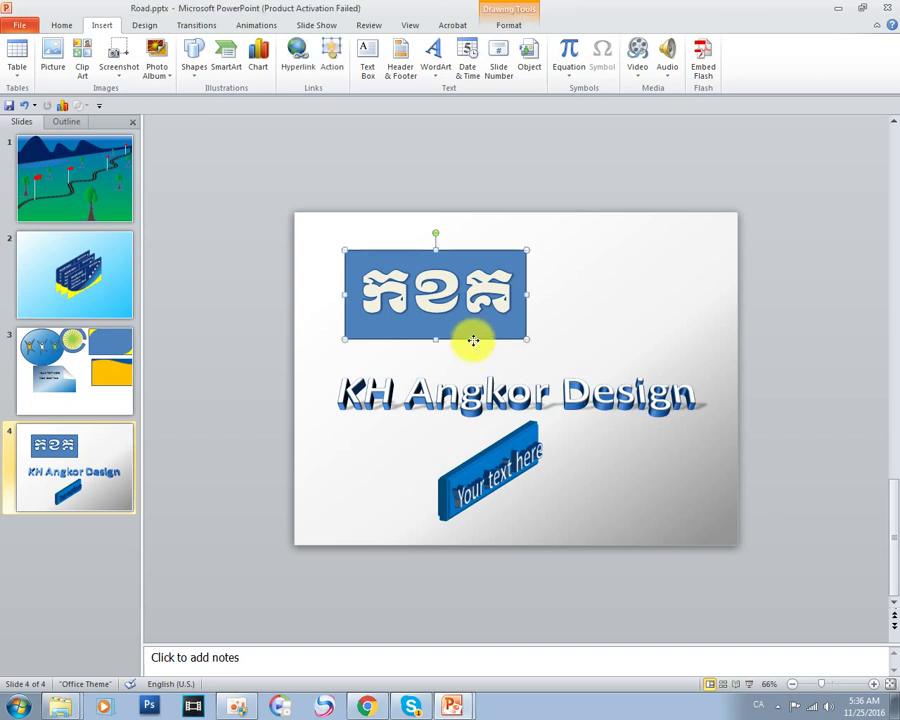
left_click(480, 285, "shift")
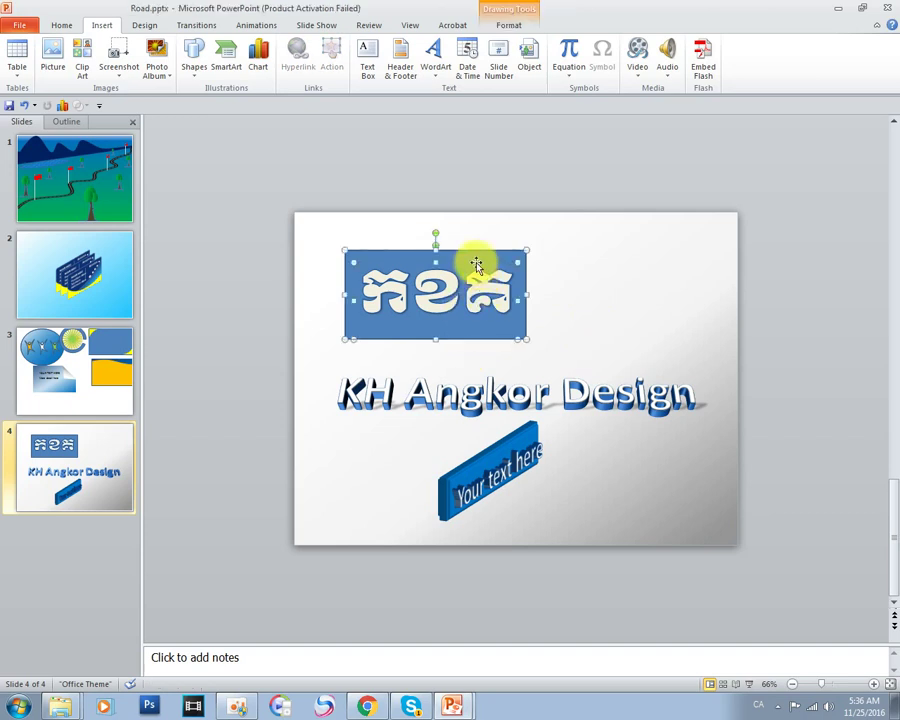
right_click(478, 267)
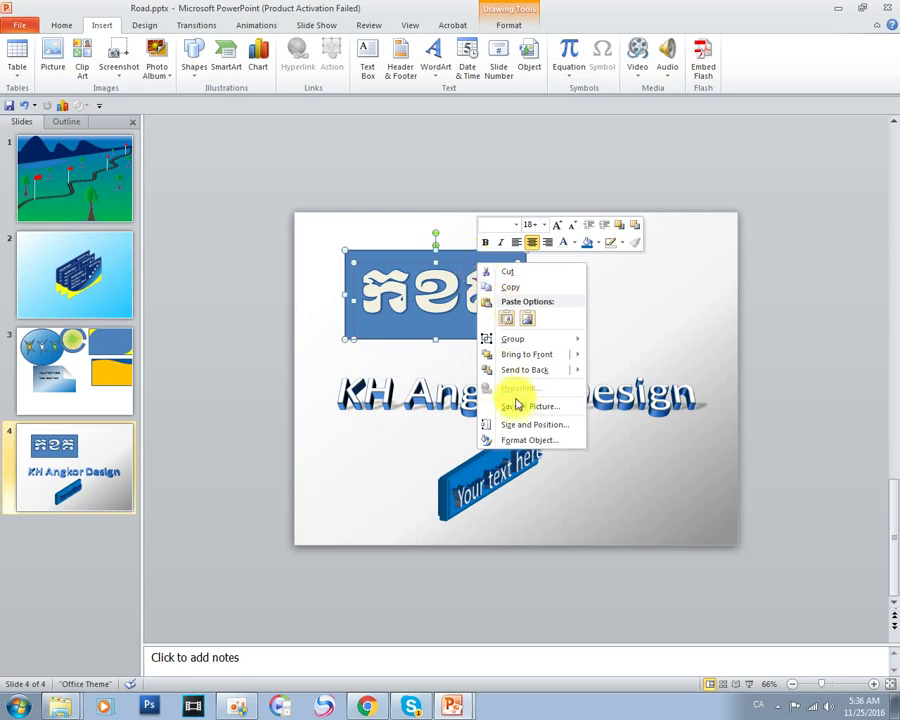
left_click(520, 440)
left_click(62, 332)
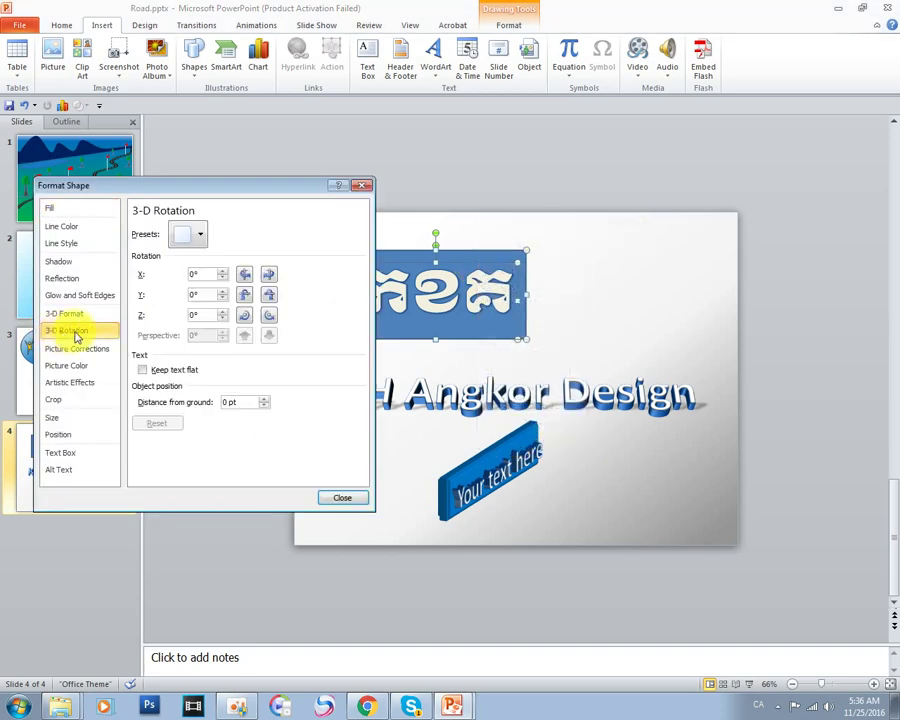
left_click(188, 236)
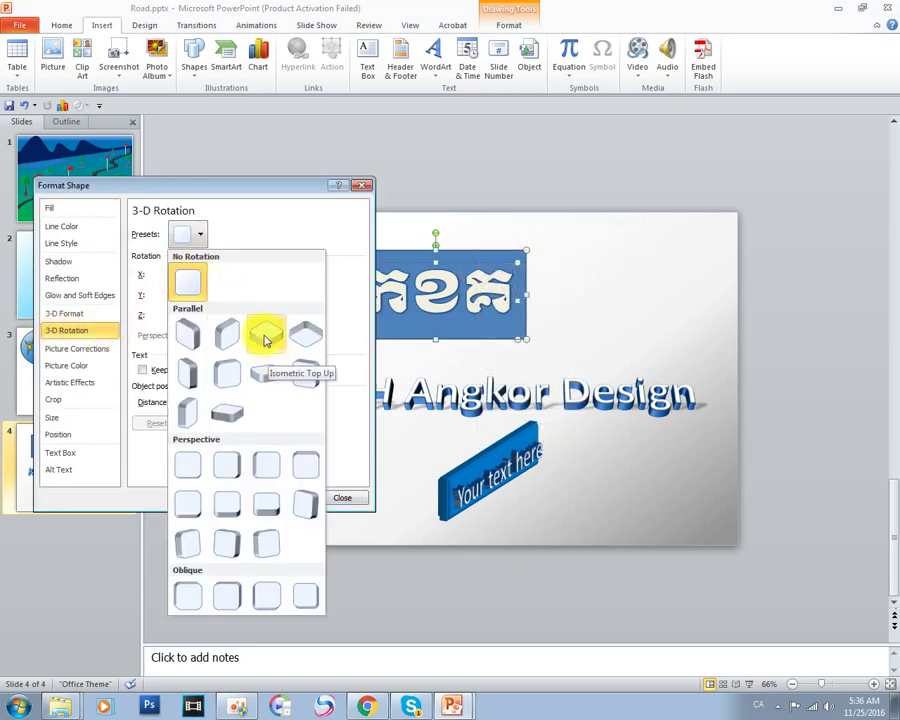
left_click(256, 370)
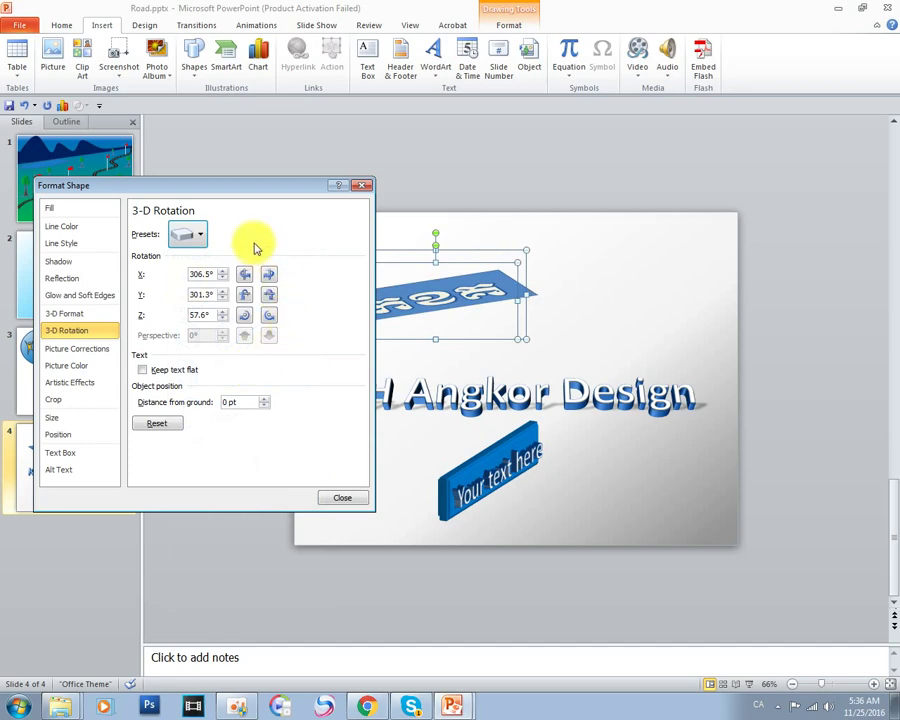
left_click_drag(238, 190, 213, 337)
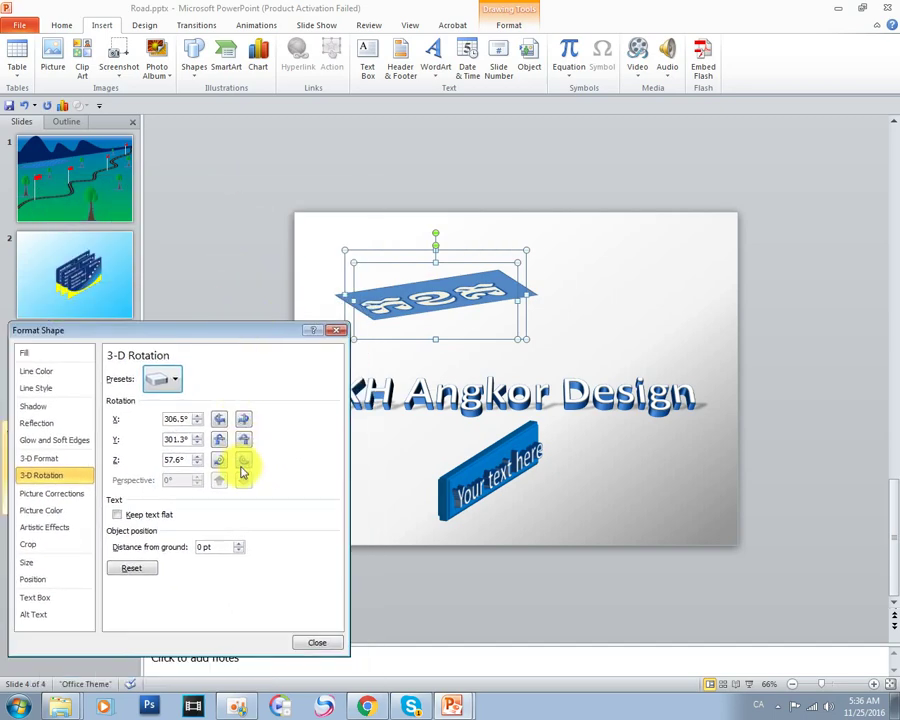
left_click(172, 378)
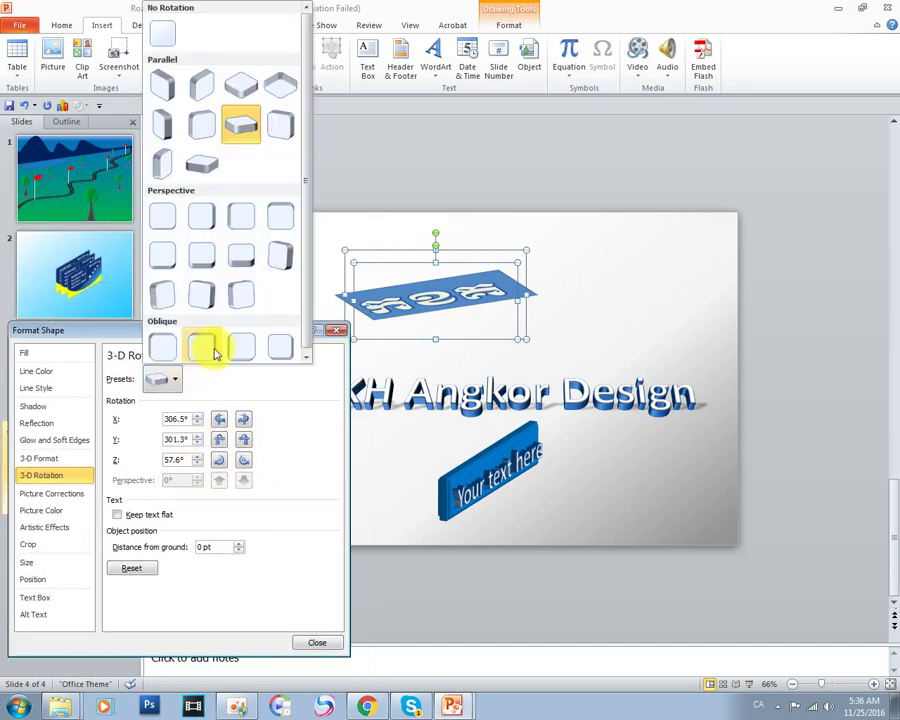
left_click(248, 310)
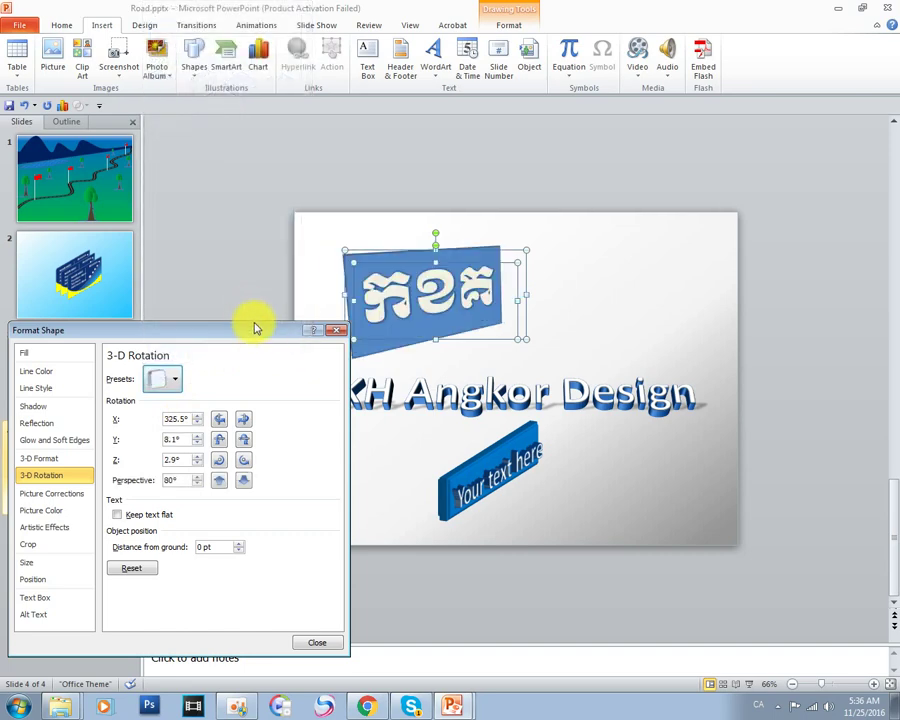
left_click_drag(237, 337, 713, 288)
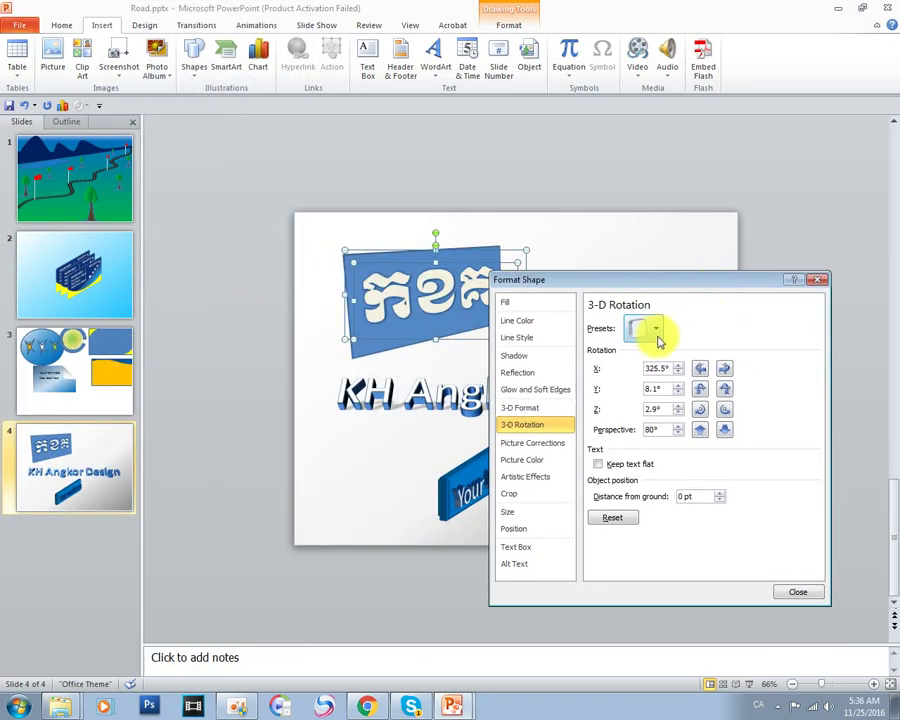
Give the Khmer block 24 pt depth and a 6 × 6 pt top bevel.
left_click(544, 405)
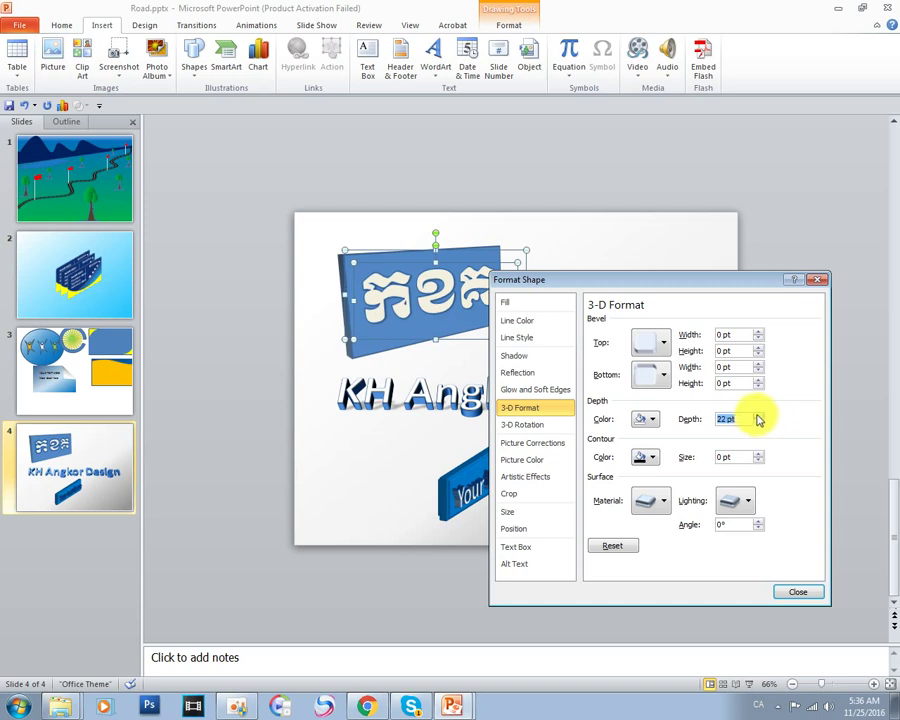
left_click(647, 347)
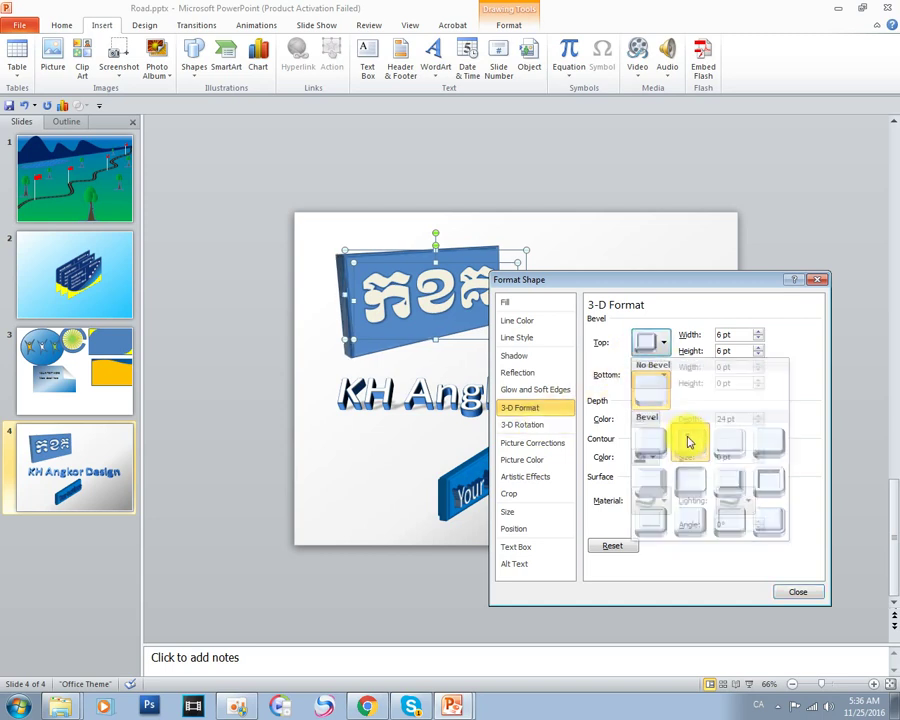
left_click(687, 436)
left_click(645, 345)
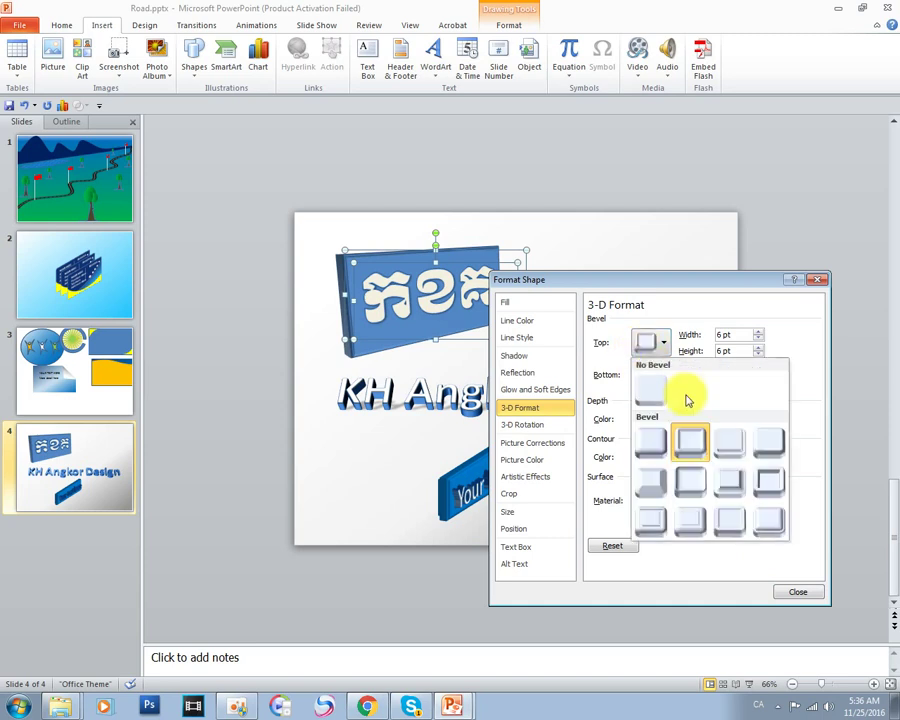
left_click(744, 472)
left_click(818, 279)
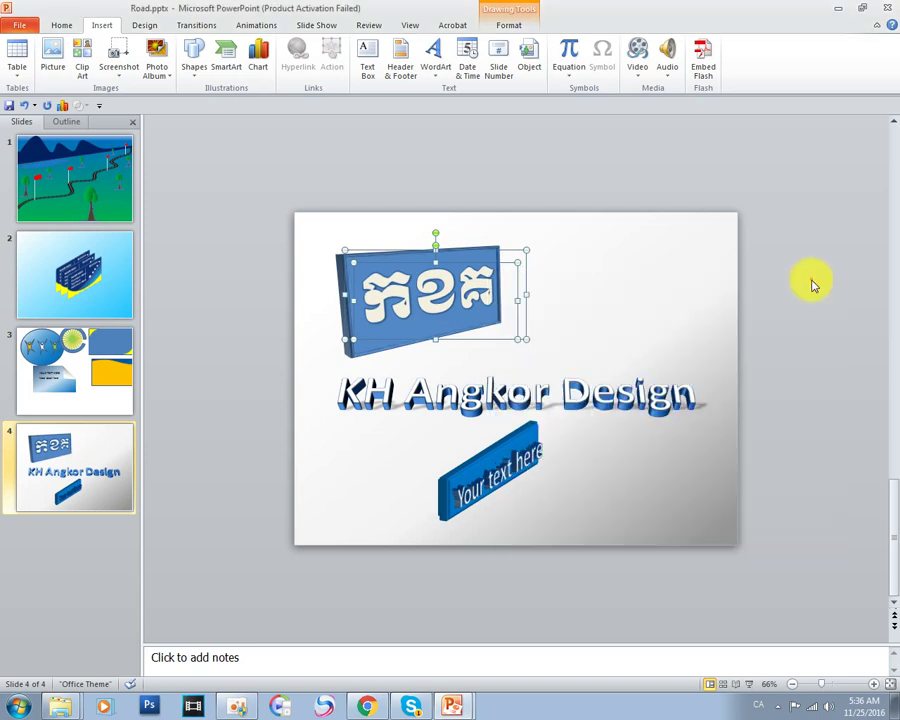
Match the Khmer lettering to the block's perspective tilt and extrude it 17.5 pt deep.
left_click(512, 22)
left_click(560, 75)
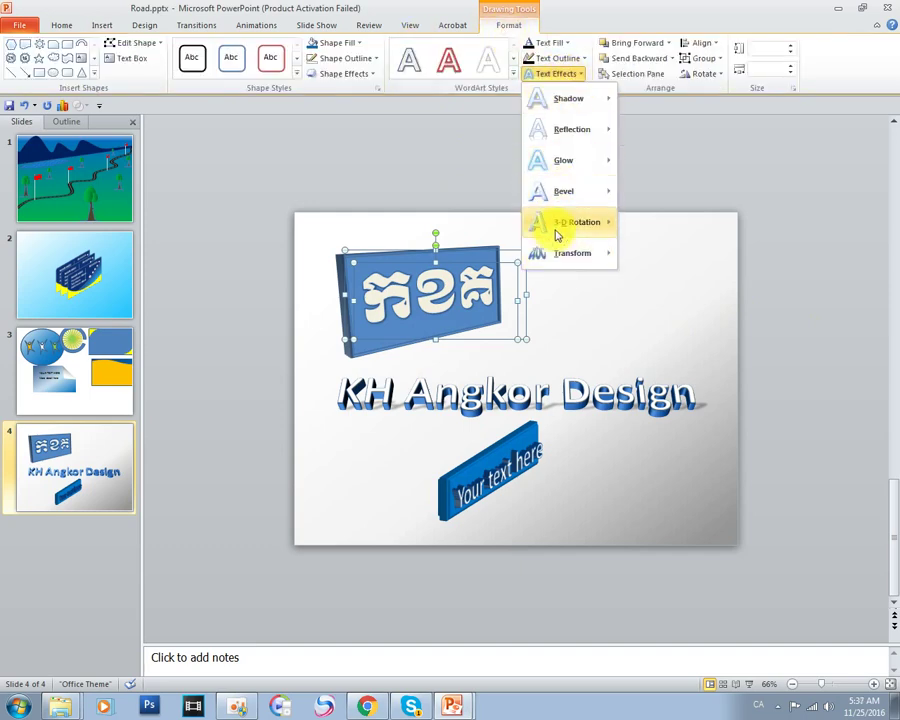
mouse_move(570, 222)
left_click(668, 582)
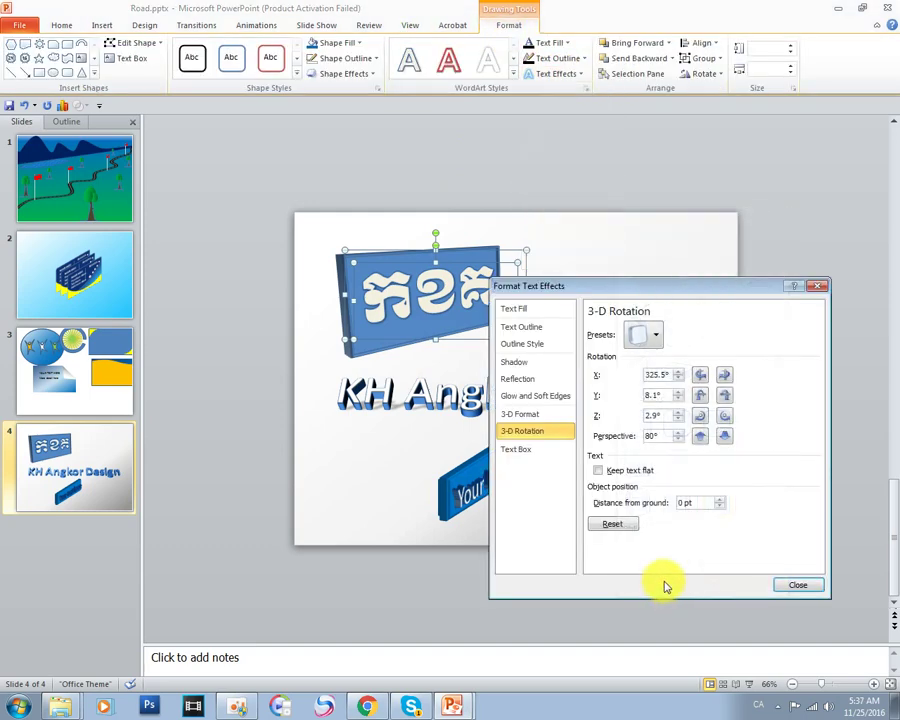
left_click(652, 344)
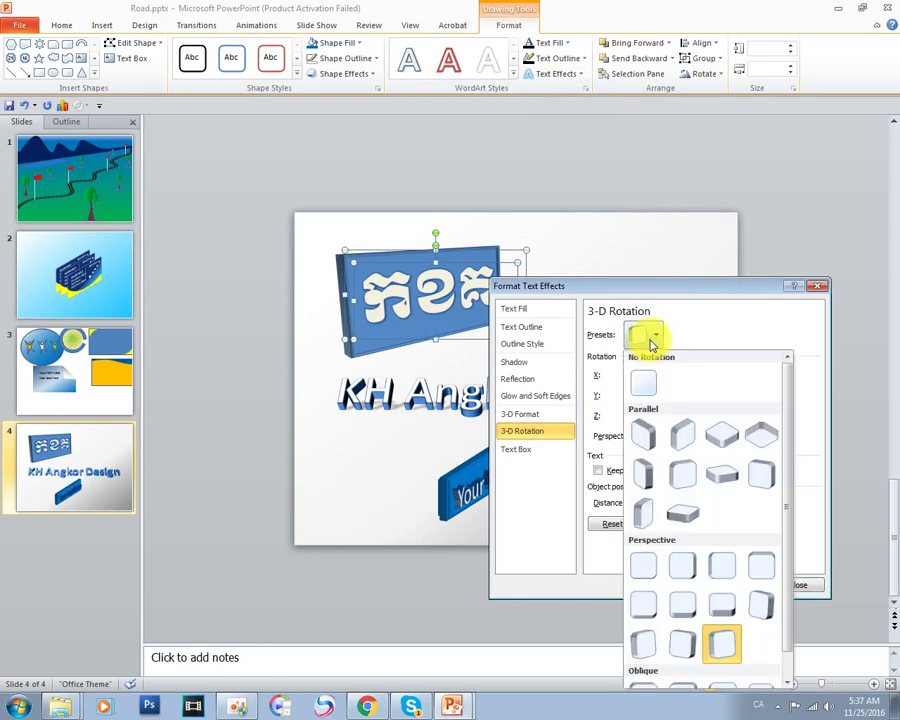
left_click(652, 344)
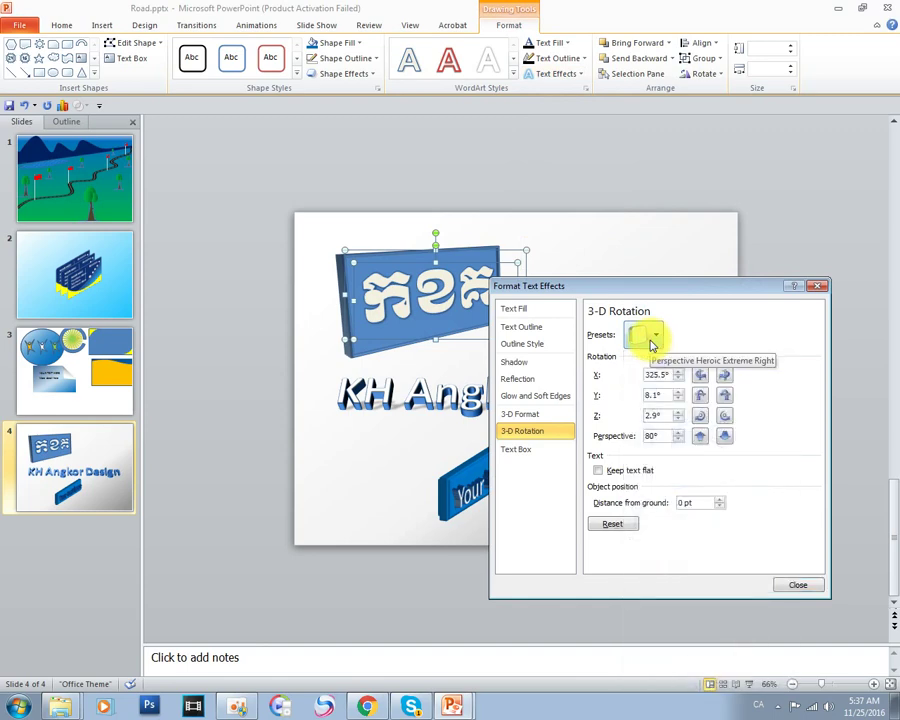
left_click(522, 414)
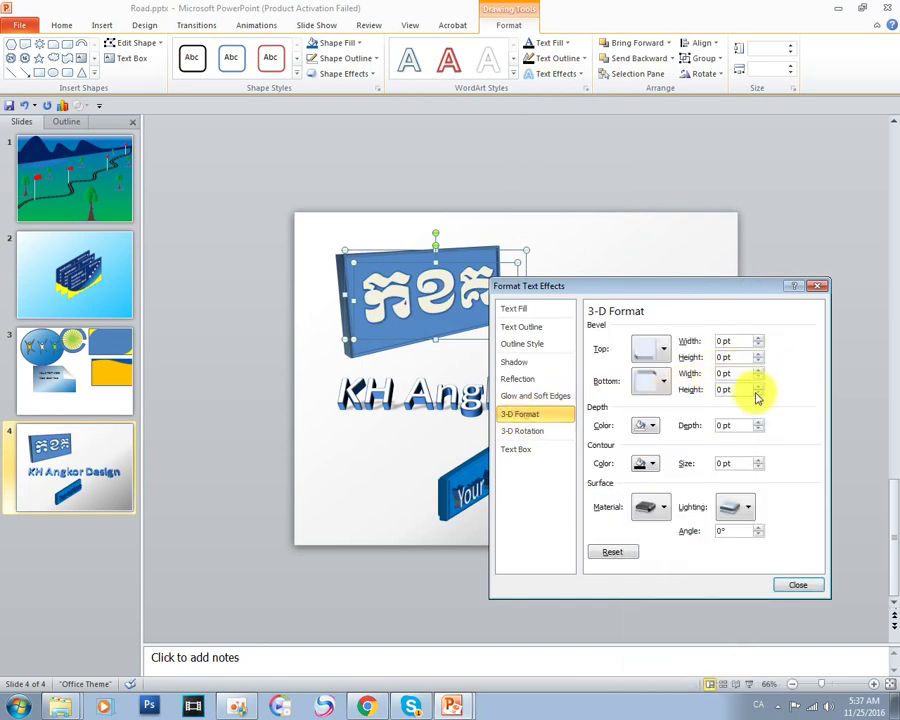
left_click(758, 422)
left_click(758, 422)
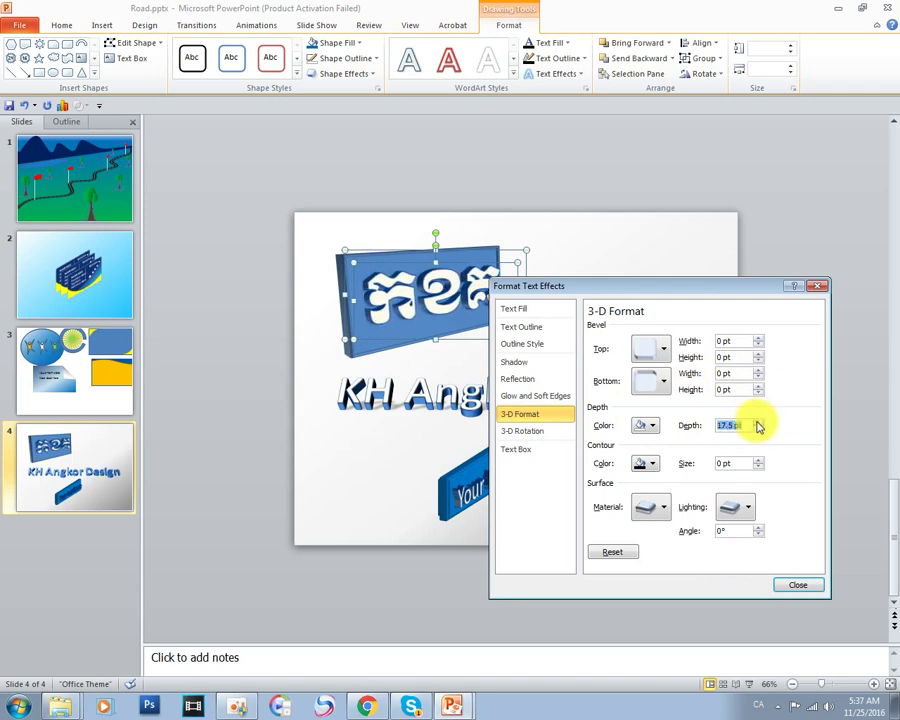
left_click(788, 585)
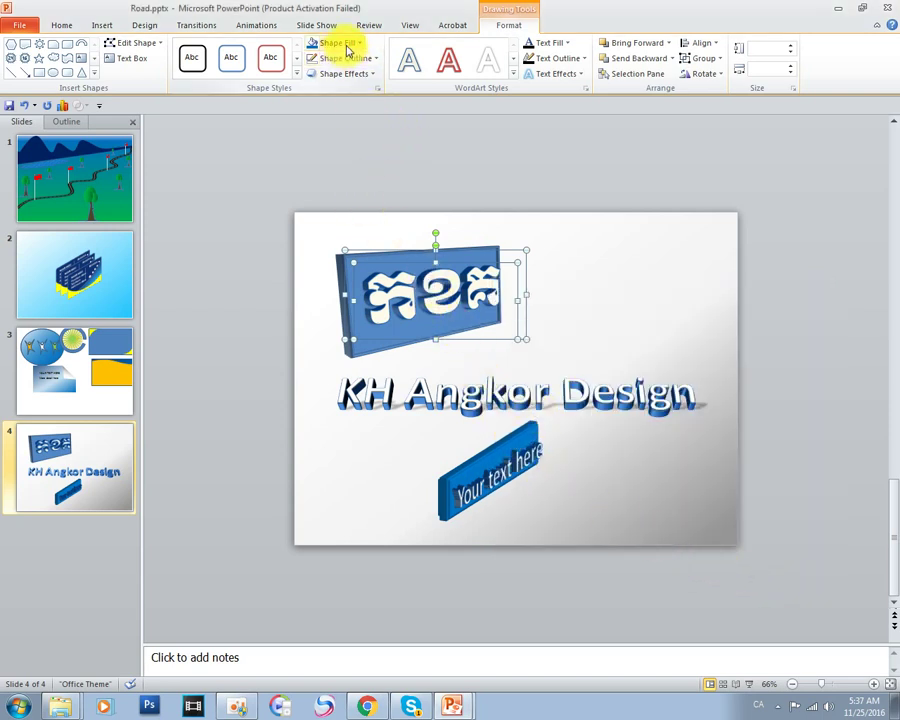
Fill the Khmer letters with yellow text colour.
left_click(566, 42)
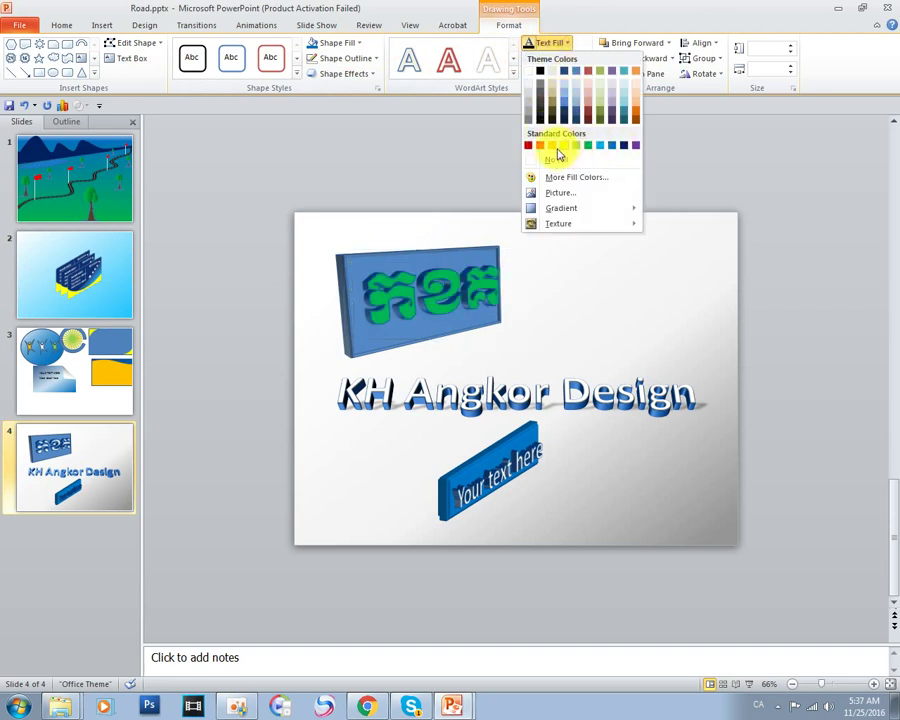
left_click(562, 150)
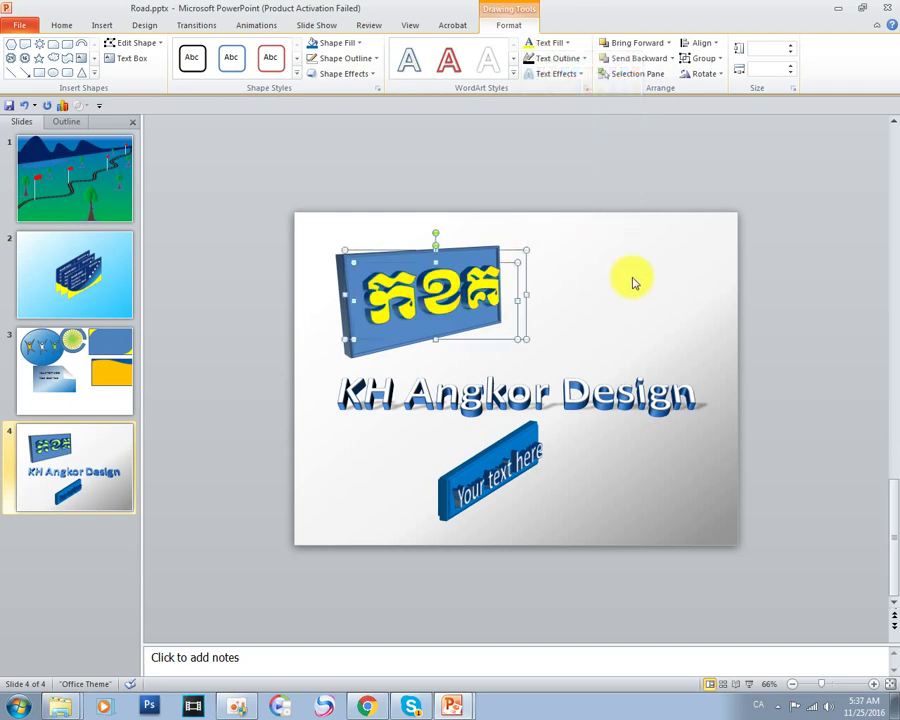
left_click(660, 295)
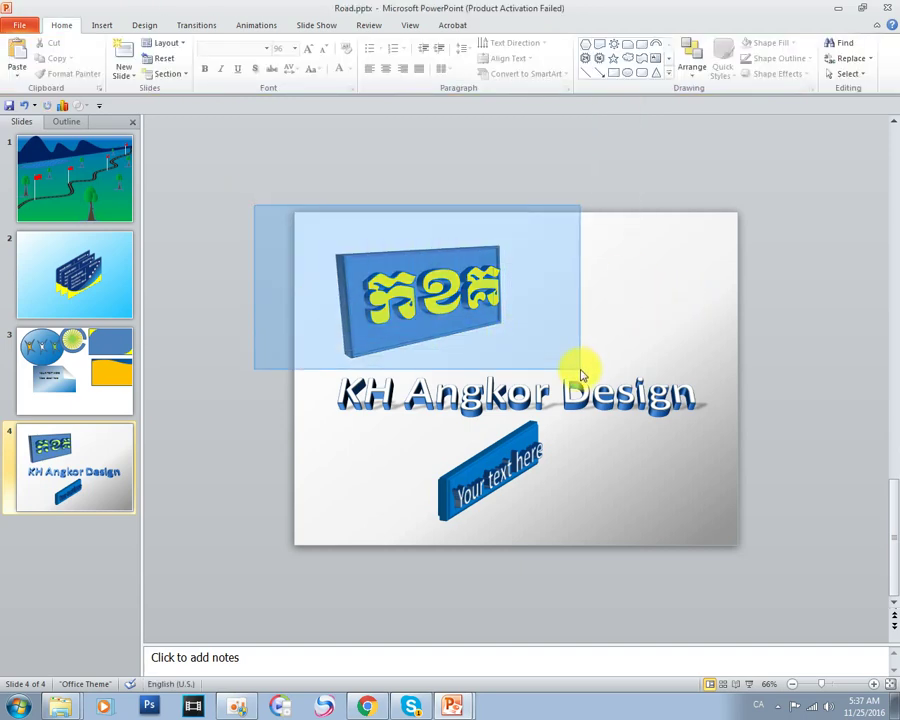
Shift the Khmer-text 3-D blue box right so it sits above the KH Angkor Design WordArt.
left_click_drag(266, 233, 579, 368)
left_click_drag(506, 342, 611, 363)
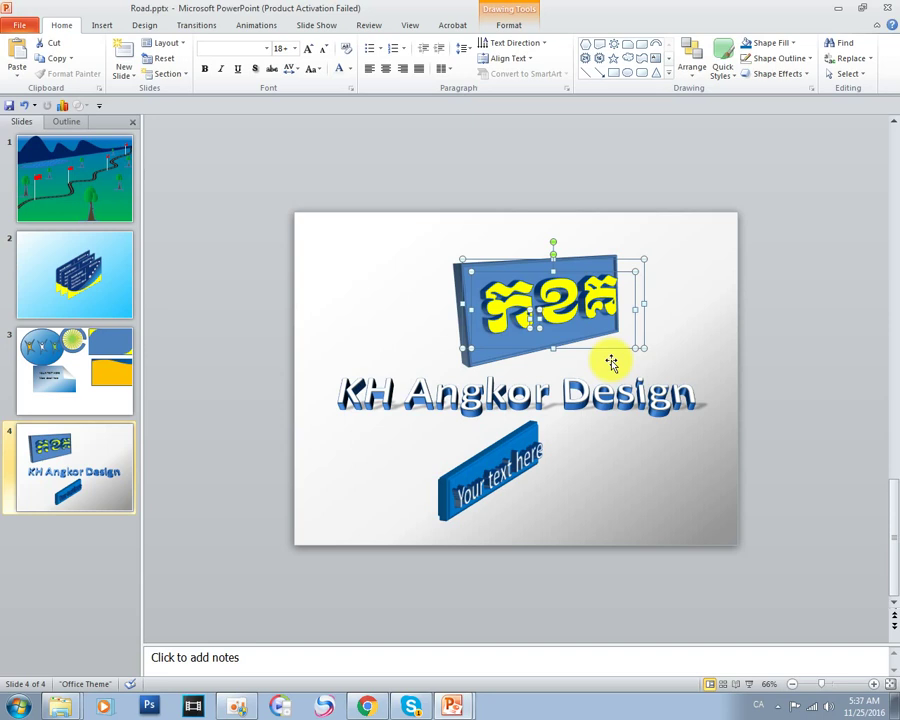
left_click(210, 305)
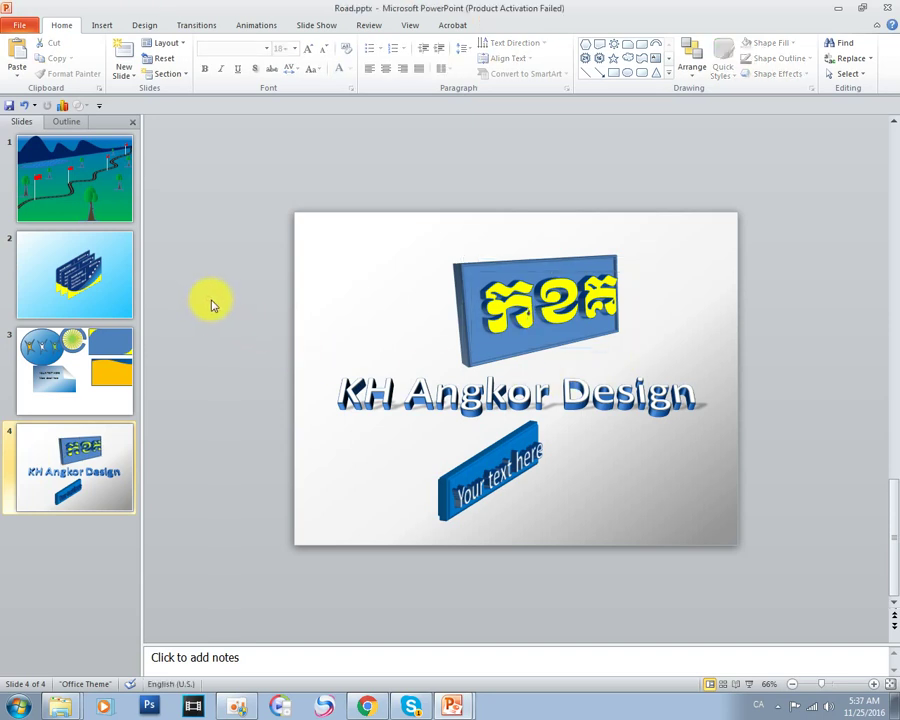